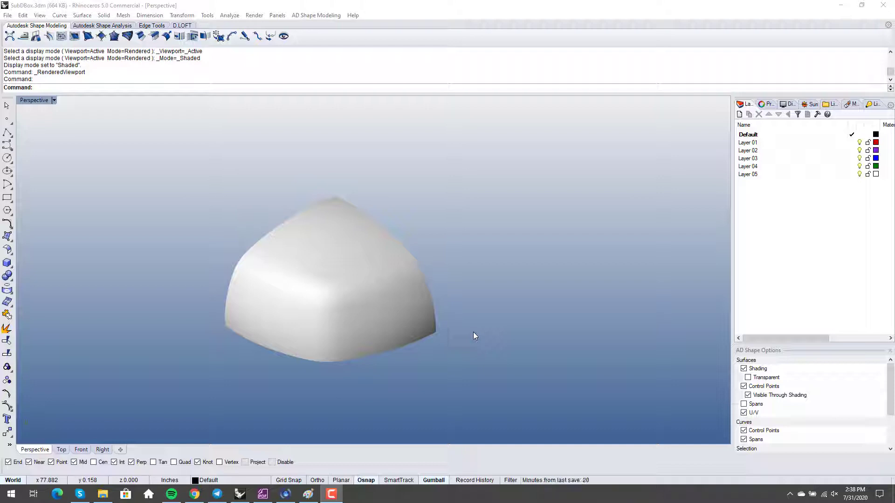
Inspect the rounded corner model from several angles and set the viewport display mode to Shaded
{"action": "scroll", "coordinate": [474, 333], "scroll_direction": "down", "scroll_amount": 4}
{"action": "right_click_drag", "start_coordinate": [474, 332], "coordinate": [334, 322]}
{"action": "scroll", "coordinate": [418, 324], "scroll_direction": "up", "scroll_amount": 6}
{"action": "scroll", "coordinate": [357, 326], "scroll_direction": "up", "scroll_amount": 3}
{"action": "scroll", "coordinate": [334, 321], "scroll_direction": "down", "scroll_amount": 7}
{"action": "mouse_move", "coordinate": [387, 301]}
{"action": "right_mouse_down"}
{"action": "mouse_move", "coordinate": [372, 306]}
{"action": "mouse_move", "coordinate": [423, 323]}
{"action": "mouse_move", "coordinate": [426, 372]}
{"action": "mouse_move", "coordinate": [425, 321]}
{"action": "mouse_move", "coordinate": [371, 364]}
{"action": "right_mouse_up"}
{"action": "scroll", "coordinate": [372, 307], "scroll_direction": "up", "scroll_amount": 8}
{"action": "middle_click", "coordinate": [424, 320]}
{"action": "left_click", "coordinate": [450, 318]}
{"action": "scroll", "coordinate": [383, 304], "scroll_direction": "down", "scroll_amount": 4}
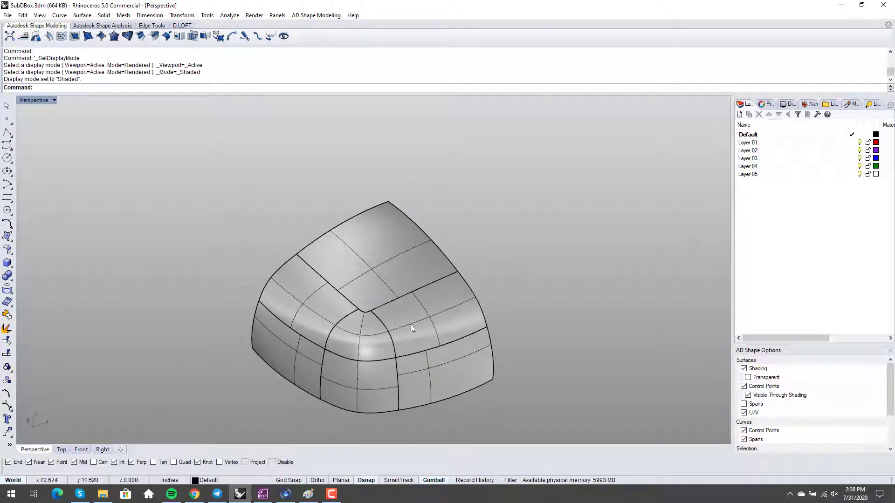
Examine the patch layout around the rounded corner by selecting its surrounding surfaces
{"action": "scroll", "coordinate": [358, 309], "scroll_direction": "up", "scroll_amount": 3}
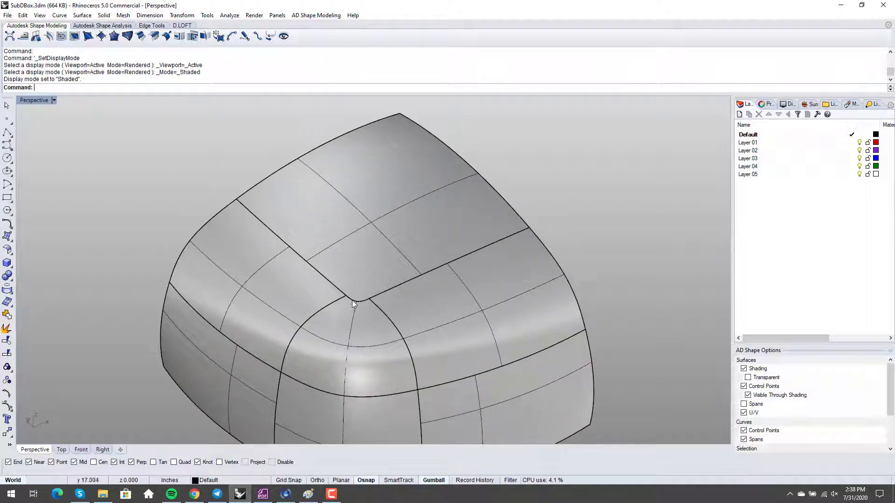
{"action": "scroll", "coordinate": [354, 300], "scroll_direction": "down", "scroll_amount": 1}
{"action": "scroll", "coordinate": [404, 340], "scroll_direction": "down", "scroll_amount": 1}
{"action": "right_click_drag", "start_coordinate": [368, 328], "coordinate": [421, 341]}
{"action": "left_click", "coordinate": [318, 324]}
{"action": "left_click", "coordinate": [189, 264]}
{"action": "left_click", "coordinate": [293, 314]}
{"action": "left_click", "coordinate": [401, 303]}
{"action": "left_click", "coordinate": [383, 358]}
{"action": "left_click", "coordinate": [485, 388]}
{"action": "scroll", "coordinate": [359, 329], "scroll_direction": "down", "scroll_amount": 2}
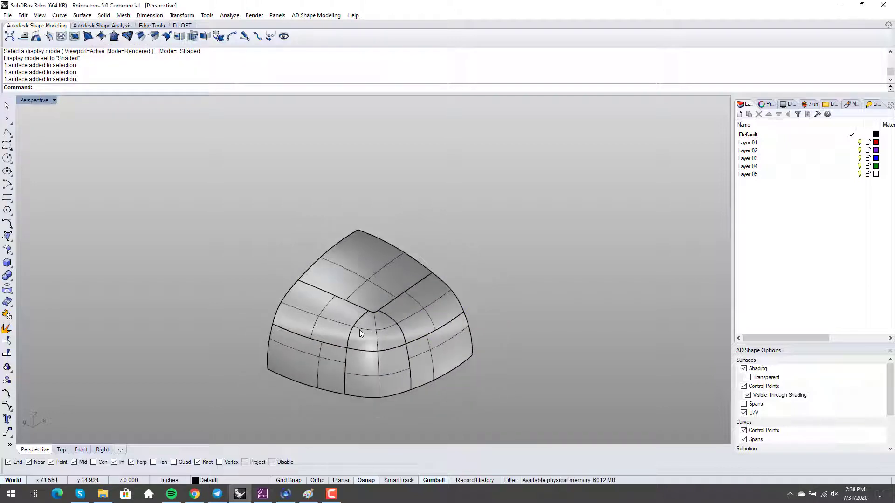
Turn on the control points of the three untrimmed base surfaces and inspect them around the shared corner
{"action": "right_click_drag", "start_coordinate": [378, 337], "coordinate": [342, 310]}
{"action": "left_click", "coordinate": [344, 311]}
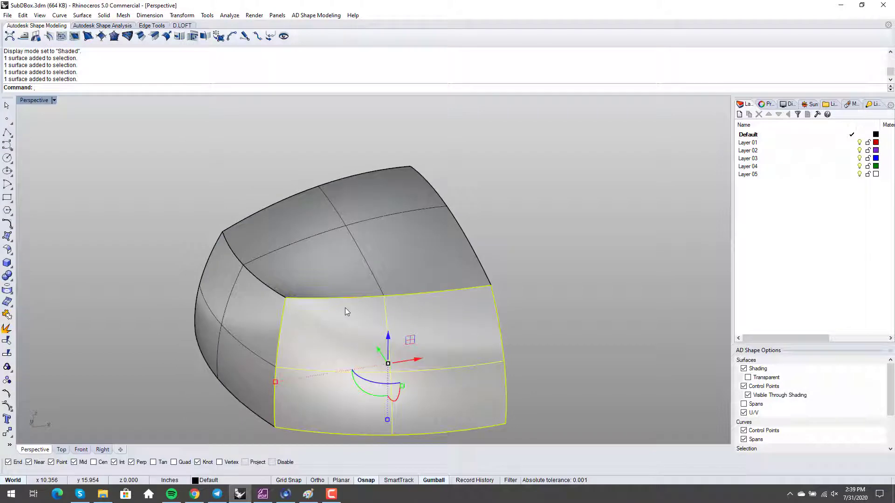
{"action": "key", "text": "F10"}
{"action": "left_click", "coordinate": [269, 309]}
{"action": "key", "text": "F10"}
{"action": "left_click", "coordinate": [317, 250]}
{"action": "key", "text": "F10"}
{"action": "right_click_drag", "start_coordinate": [319, 261], "coordinate": [312, 294]}
{"action": "right_click_drag", "start_coordinate": [267, 319], "coordinate": [378, 315]}
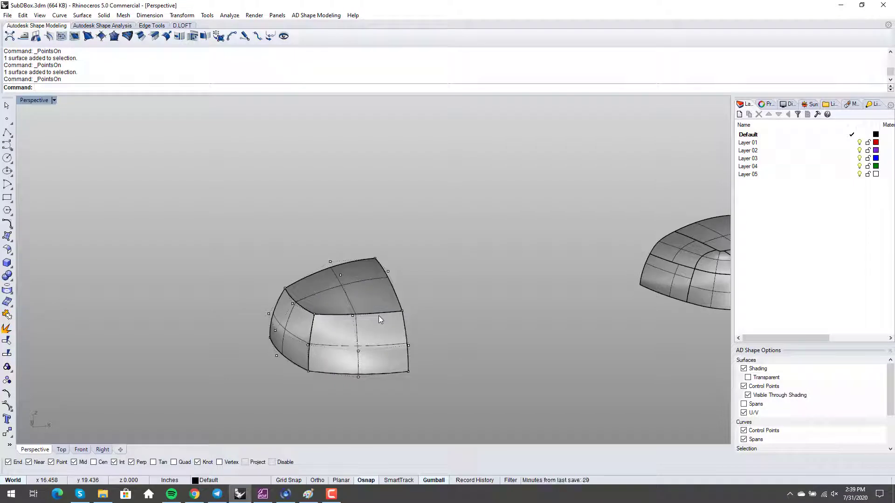
{"action": "scroll", "coordinate": [350, 317], "scroll_direction": "up", "scroll_amount": 5}
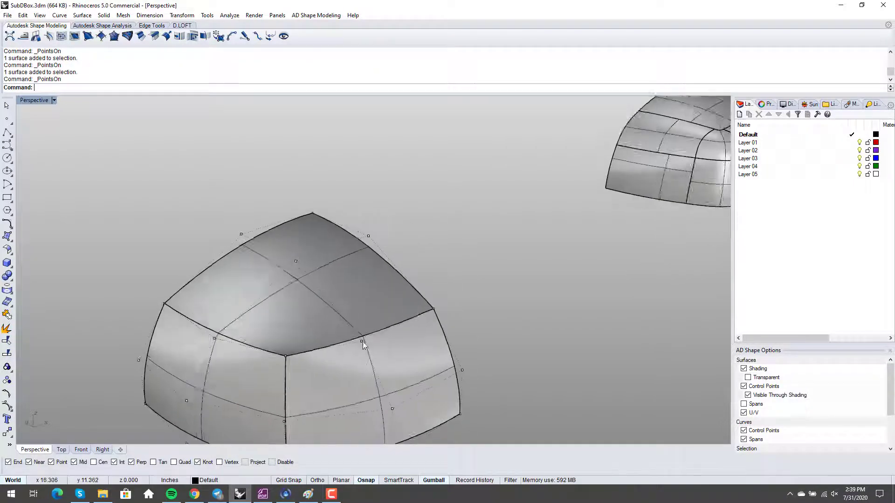
Create a sphere of about 2.1 in radius centred on the corner where the three base surfaces meet
{"action": "left_click", "coordinate": [104, 15]}
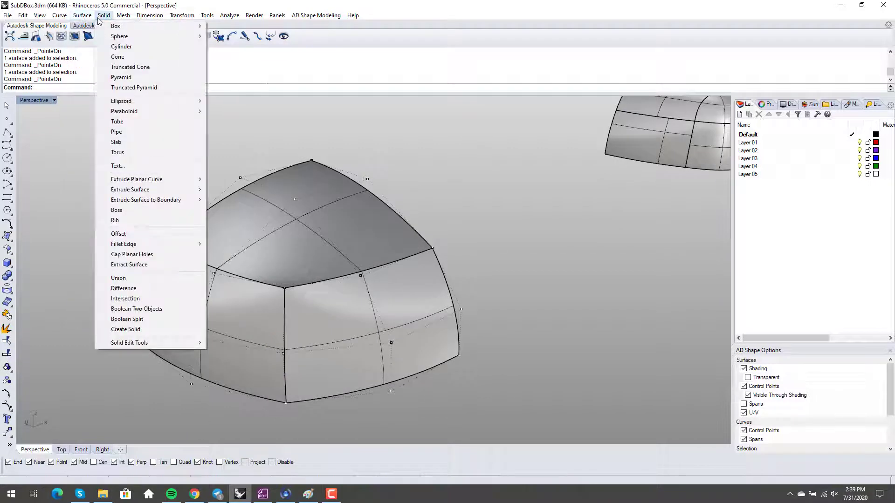
{"action": "left_click", "coordinate": [124, 47]}
{"action": "left_click", "coordinate": [104, 15]}
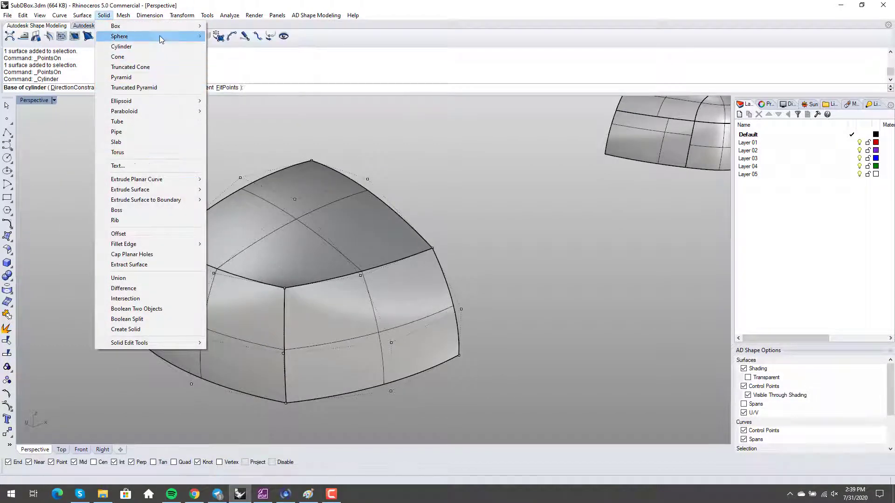
{"action": "mouse_move", "coordinate": [160, 36]}
{"action": "left_click", "coordinate": [226, 37]}
{"action": "left_click", "coordinate": [285, 288]}
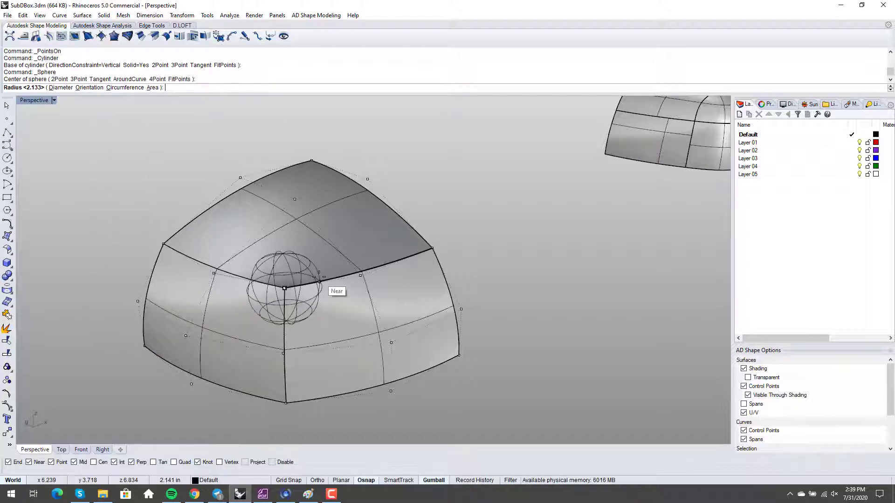
{"action": "left_click", "coordinate": [317, 282]}
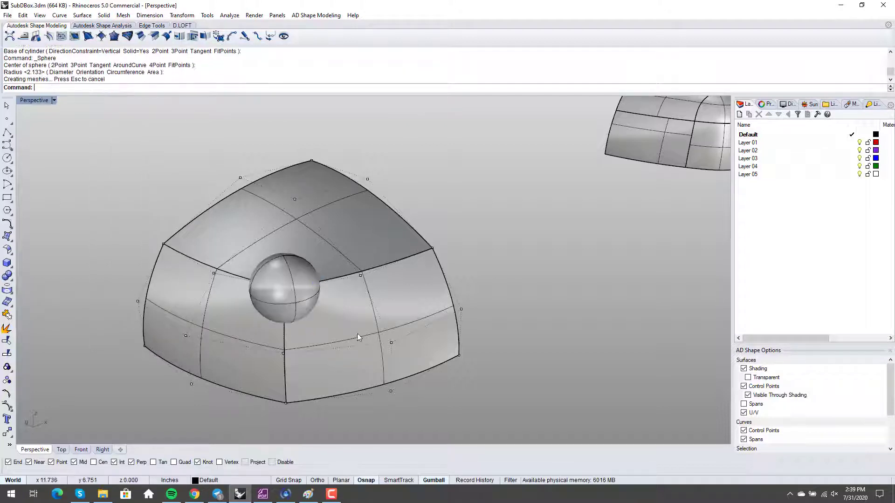
Create intersection curves between the sphere and the right side surface, and between the sphere and the top surface
{"action": "right_click_drag", "start_coordinate": [357, 334], "coordinate": [336, 343]}
{"action": "type", "text": "Intersect"}
{"action": "key", "text": "Return"}
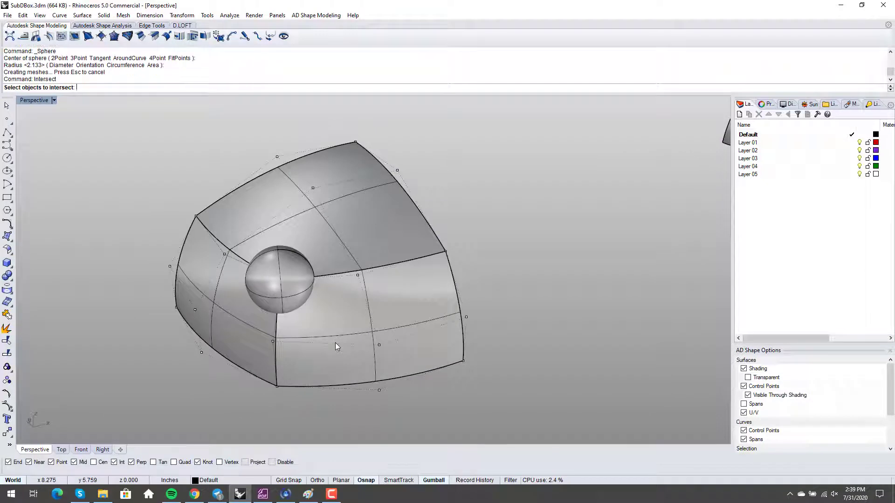
{"action": "left_click", "coordinate": [305, 299]}
{"action": "left_click", "coordinate": [328, 322]}
{"action": "key", "text": "Return"}
{"action": "key", "text": "Return"}
{"action": "left_click", "coordinate": [312, 294]}
{"action": "left_click", "coordinate": [321, 250]}
{"action": "key", "text": "Return"}
{"action": "key", "text": "Escape"}
Intersect the sphere with the left side surface and delete the sphere
{"action": "key", "text": "Return"}
{"action": "left_click", "coordinate": [300, 281]}
{"action": "left_click", "coordinate": [234, 320]}
{"action": "key", "text": "Return"}
{"action": "left_click", "coordinate": [292, 293]}
{"action": "key", "text": "Delete"}
Split the top surface along U and V isocurves through the points where the intersection curves meet its two front edges
{"action": "right_click_drag", "start_coordinate": [295, 293], "coordinate": [359, 318]}
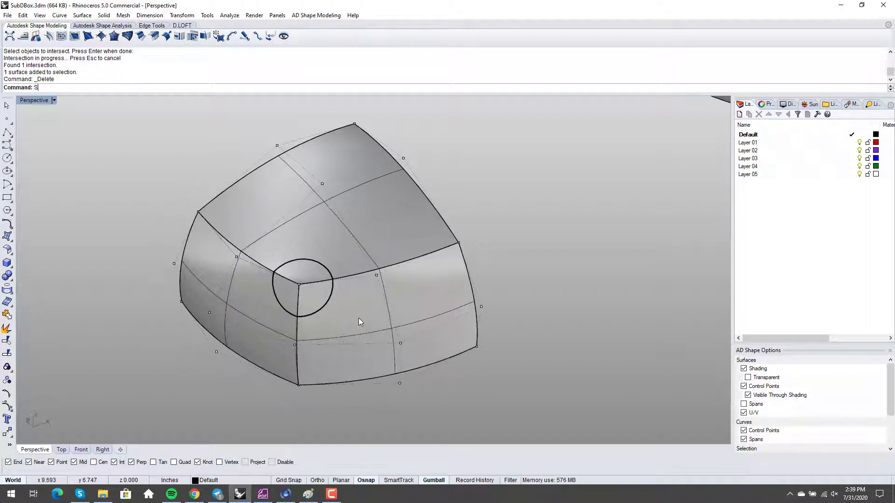
{"action": "key", "text": "ctrl+shift+s"}
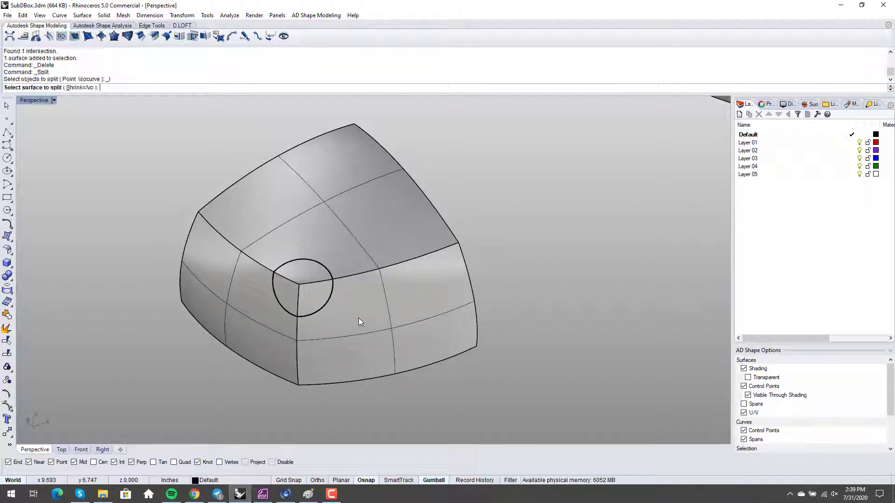
{"action": "left_click", "coordinate": [379, 265]}
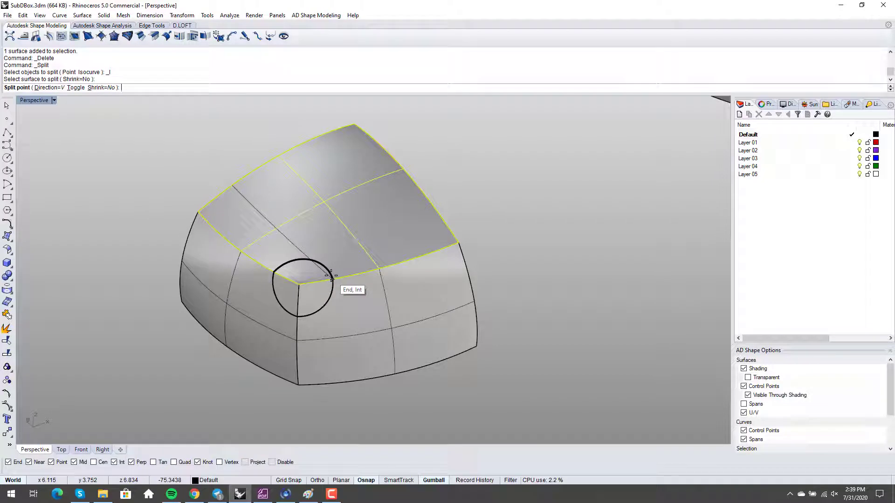
{"action": "left_click", "coordinate": [75, 87]}
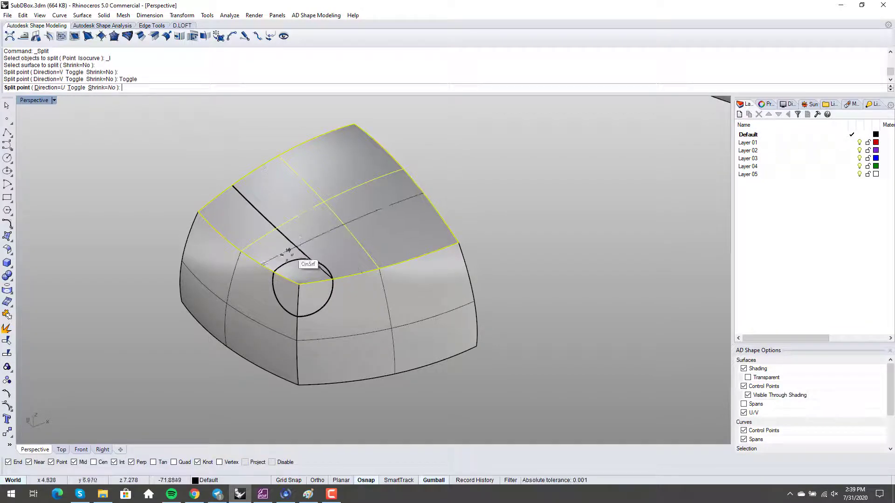
{"action": "left_click", "coordinate": [273, 272]}
{"action": "mouse_move", "coordinate": [341, 329]}
{"action": "right_mouse_down"}
{"action": "mouse_move", "coordinate": [360, 302]}
{"action": "mouse_move", "coordinate": [344, 332]}
{"action": "right_mouse_up"}
{"action": "right_click", "coordinate": [344, 332]}
Split the right side surface along U and V isocurves through the intersection curve's endpoints on its edges
{"action": "right_click", "coordinate": [343, 337]}
{"action": "left_click", "coordinate": [345, 342]}
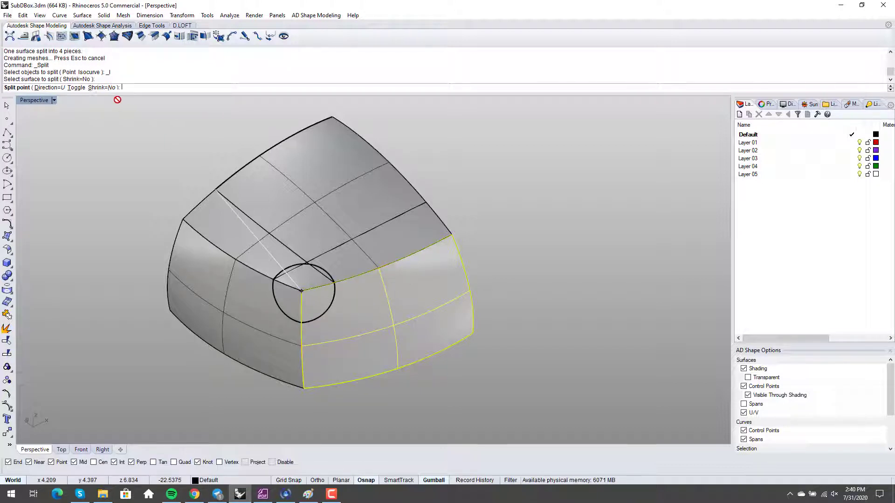
{"action": "left_click", "coordinate": [76, 88]}
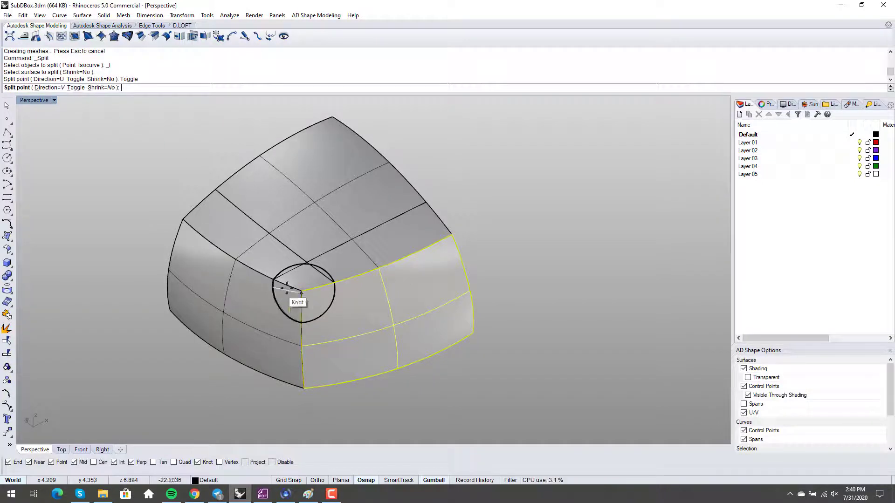
{"action": "left_click", "coordinate": [332, 283]}
{"action": "left_click", "coordinate": [76, 87]}
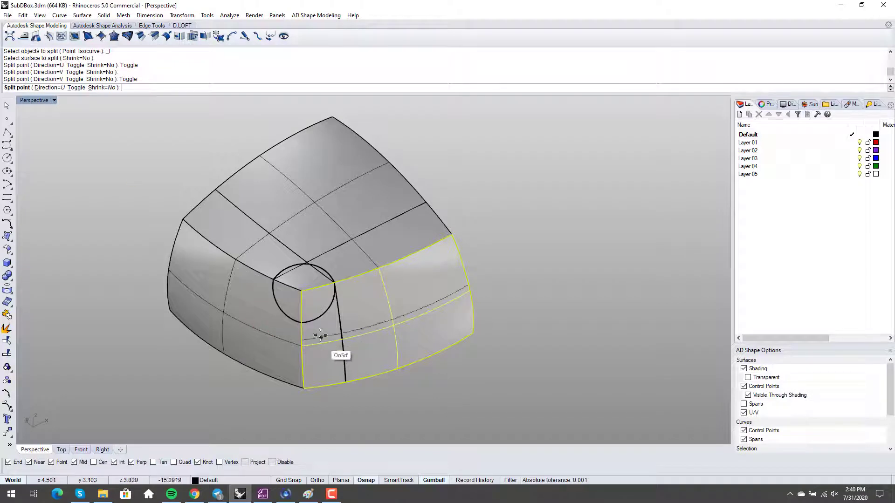
{"action": "left_click", "coordinate": [301, 323]}
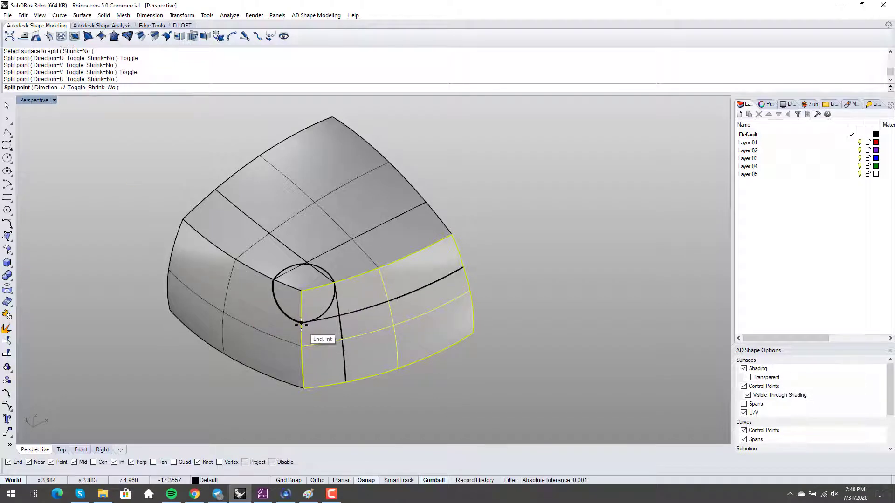
{"action": "right_click", "coordinate": [301, 323]}
Split the left side surface along U and V isocurves where the intersection curve meets its edges
{"action": "right_click_drag", "start_coordinate": [265, 340], "coordinate": [278, 350]}
{"action": "right_click", "coordinate": [269, 350]}
{"action": "left_click", "coordinate": [266, 340]}
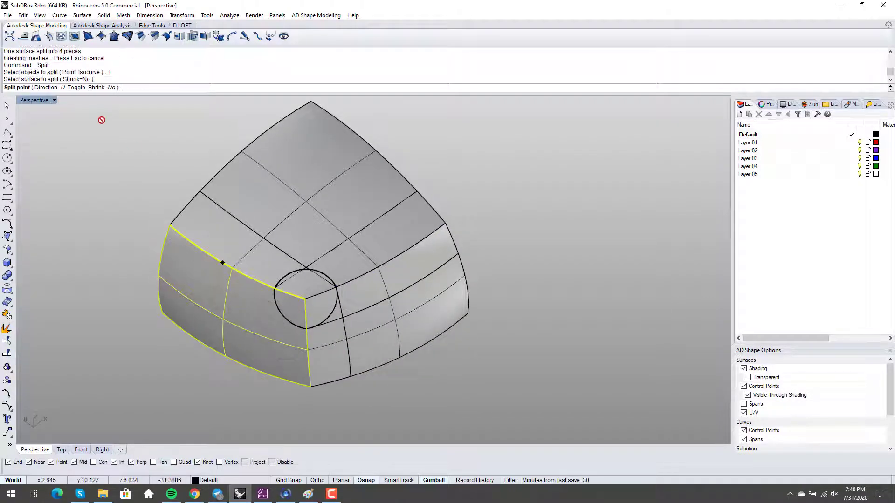
{"action": "left_click", "coordinate": [306, 331]}
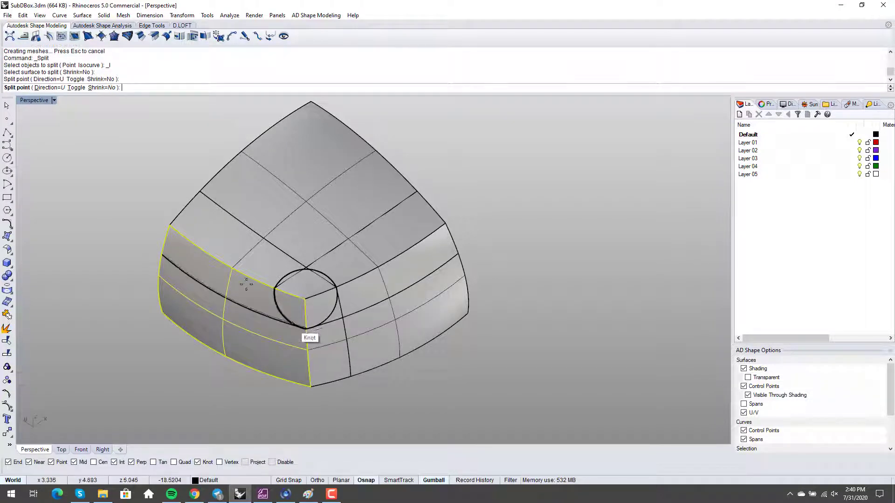
{"action": "left_click", "coordinate": [75, 88]}
{"action": "left_click", "coordinate": [280, 296]}
{"action": "key", "text": "Return"}
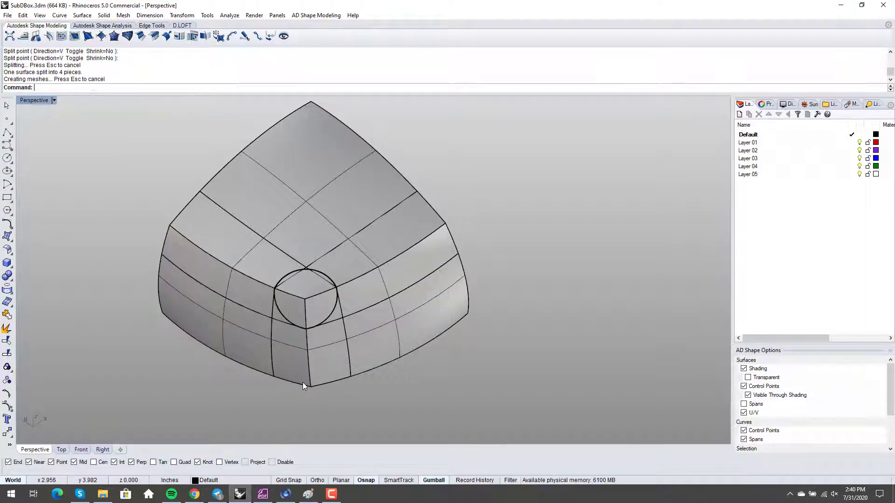
Delete the two lower strips on either side of the vertical front edge
{"action": "right_click_drag", "start_coordinate": [307, 378], "coordinate": [298, 371]}
{"action": "left_click", "coordinate": [296, 363]}
{"action": "key", "text": "Delete"}
{"action": "left_click", "coordinate": [328, 362]}
{"action": "key", "text": "Delete"}
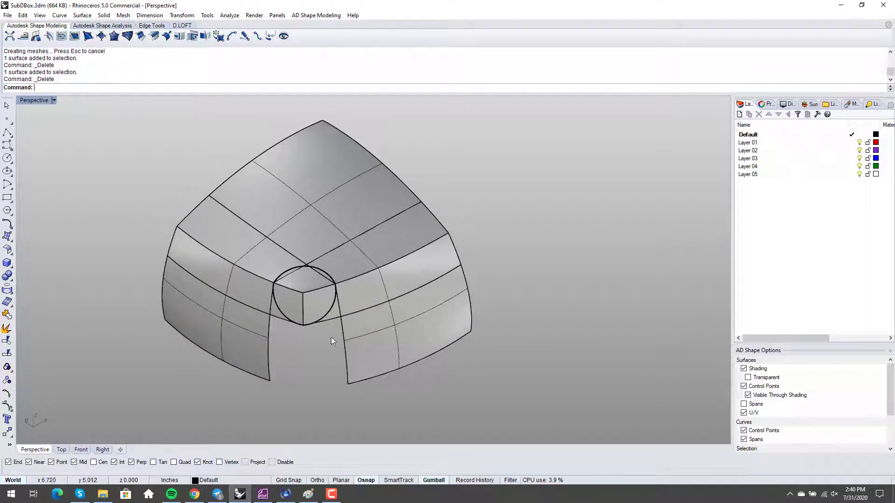
Delete the intersection curves and small corner pieces of the side surfaces, plus the top surface's right edge strip
{"action": "left_click", "coordinate": [326, 323]}
{"action": "key", "text": "Escape"}
{"action": "left_click", "coordinate": [282, 311]}
{"action": "key", "text": "Delete"}
{"action": "left_click", "coordinate": [332, 315]}
{"action": "key", "text": "Delete"}
{"action": "left_click", "coordinate": [330, 279]}
{"action": "key", "text": "Delete"}
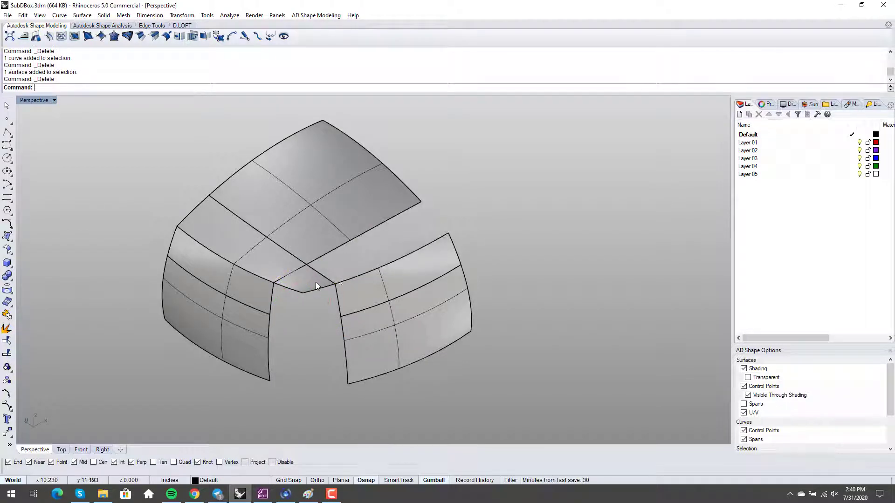
Delete the top surface's corner piece and the remaining edge strips between the top and side surfaces
{"action": "left_click", "coordinate": [316, 283]}
{"action": "key", "text": "Delete"}
{"action": "left_click", "coordinate": [341, 299]}
{"action": "key", "text": "Delete"}
{"action": "left_click", "coordinate": [276, 276]}
{"action": "key", "text": "Delete"}
{"action": "left_click", "coordinate": [267, 289]}
{"action": "key", "text": "Delete"}
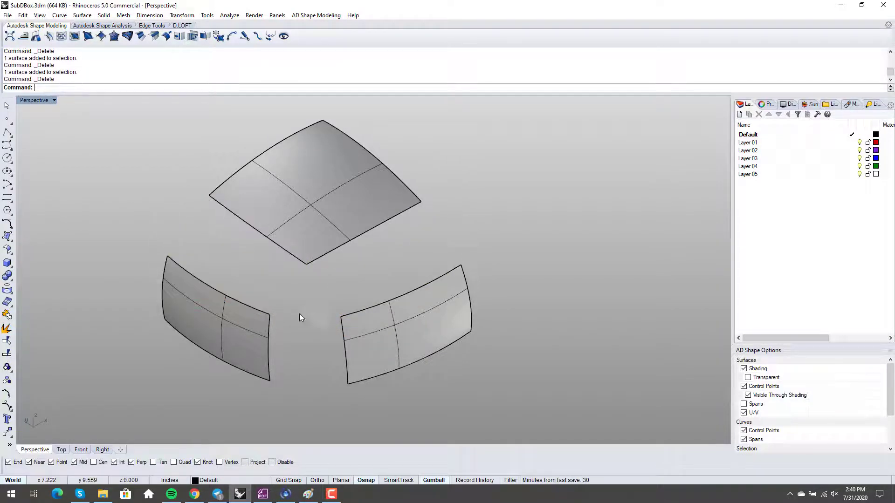
Use BlendCrv to bridge the right side surface's inner vertical edge and the top surface's left front edge with curvature continuity at both ends
{"action": "mouse_move", "coordinate": [300, 315]}
{"action": "right_mouse_down"}
{"action": "mouse_move", "coordinate": [316, 321]}
{"action": "mouse_move", "coordinate": [300, 320]}
{"action": "mouse_move", "coordinate": [306, 296]}
{"action": "mouse_move", "coordinate": [303, 329]}
{"action": "right_mouse_up"}
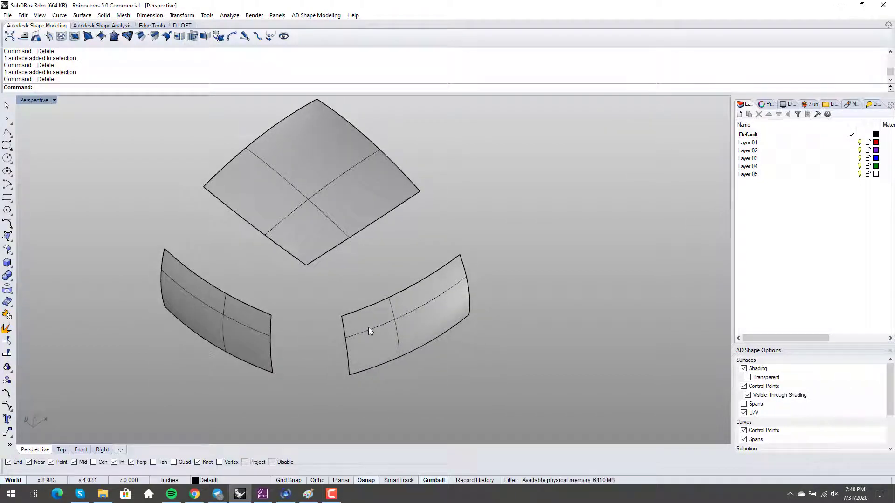
{"action": "type", "text": "blendcrv"}
{"action": "key", "text": "Return"}
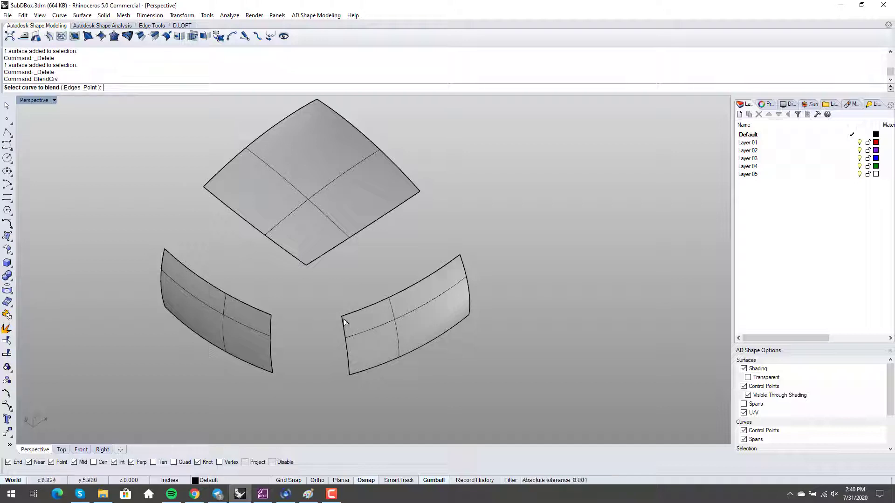
{"action": "mouse_move", "coordinate": [367, 320]}
{"action": "right_mouse_down", "text": "shift"}
{"action": "mouse_move", "coordinate": [375, 280]}
{"action": "mouse_move", "coordinate": [364, 297]}
{"action": "mouse_move", "coordinate": [404, 286]}
{"action": "mouse_move", "coordinate": [368, 312]}
{"action": "mouse_move", "coordinate": [373, 324]}
{"action": "right_mouse_up", "text": "shift"}
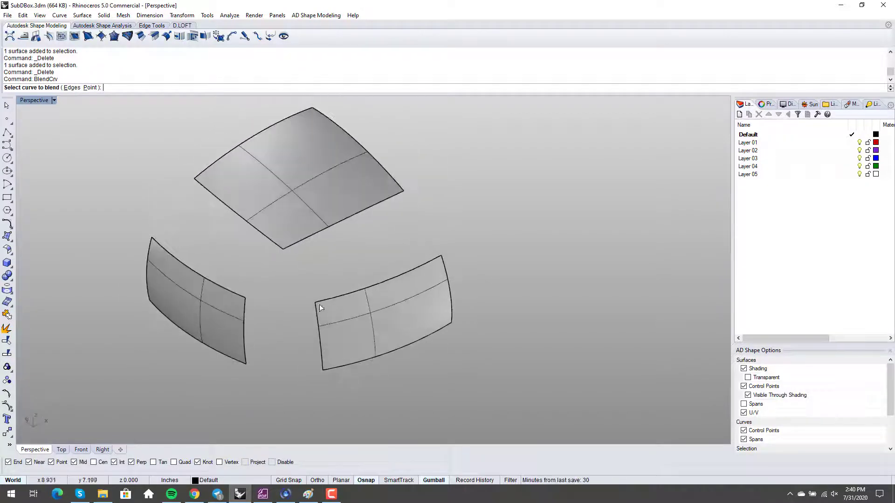
{"action": "left_click", "coordinate": [318, 308]}
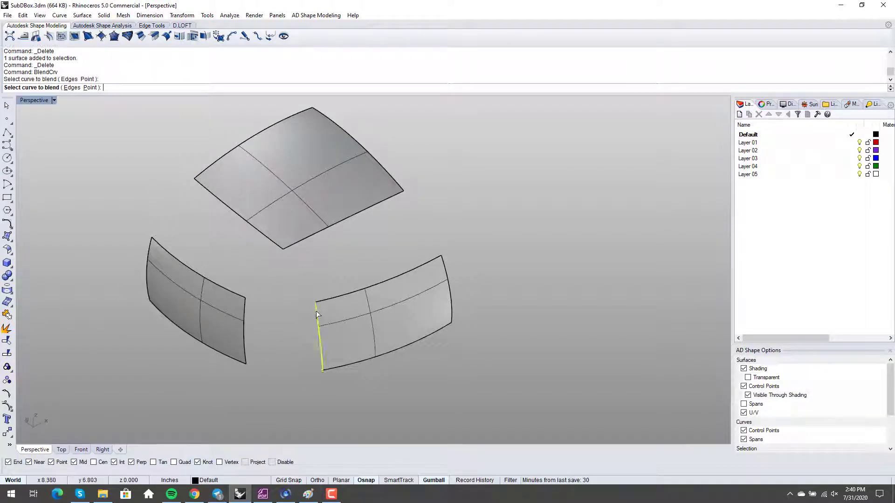
{"action": "left_click", "coordinate": [275, 247]}
{"action": "scroll", "coordinate": [303, 270], "scroll_direction": "up", "scroll_amount": 5}
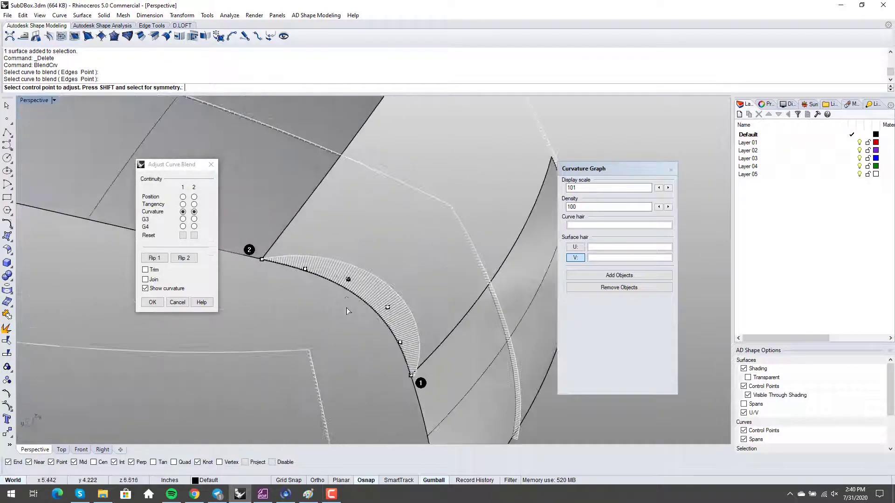
{"action": "right_click_drag", "start_coordinate": [345, 293], "coordinate": [321, 296], "text": "shift"}
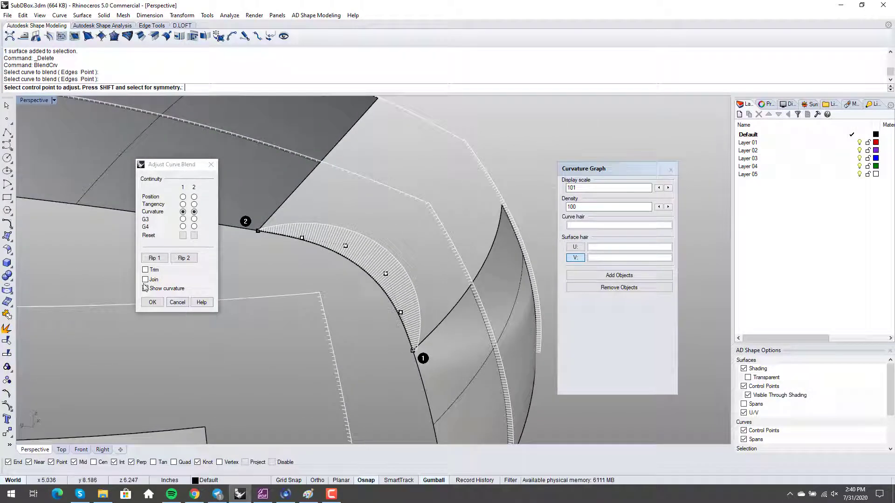
{"action": "left_click", "coordinate": [145, 288]}
{"action": "right_click_drag", "start_coordinate": [281, 254], "coordinate": [265, 279]}
{"action": "right_click", "coordinate": [265, 279]}
Start a curvature-continuous blend curve between the outer right edges of the top and right side surfaces
{"action": "right_click_drag", "start_coordinate": [441, 251], "coordinate": [399, 254], "text": "shift"}
{"action": "right_click", "coordinate": [396, 254]}
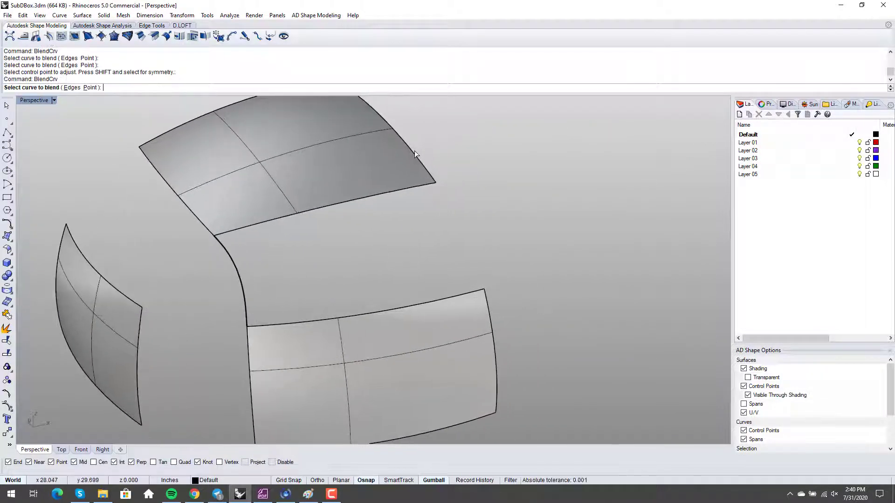
{"action": "left_click", "coordinate": [415, 150]}
{"action": "left_click", "coordinate": [485, 303]}
{"action": "scroll", "coordinate": [464, 243], "scroll_direction": "up", "scroll_amount": 6}
{"action": "right_click_drag", "start_coordinate": [433, 244], "coordinate": [508, 223], "text": "shift"}
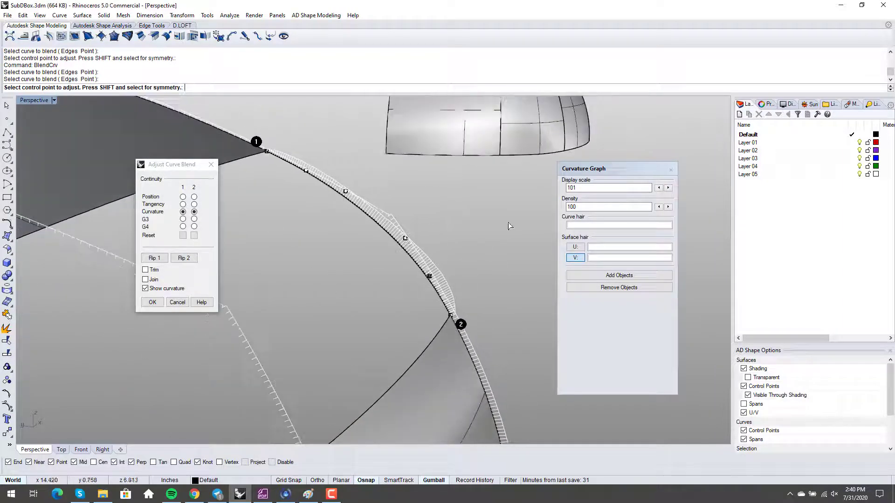
Set the curvature graph's display scale to 107 and examine the comb along the new blend
{"action": "double_click", "coordinate": [668, 187]}
{"action": "double_click", "coordinate": [669, 187]}
{"action": "double_click", "coordinate": [669, 188]}
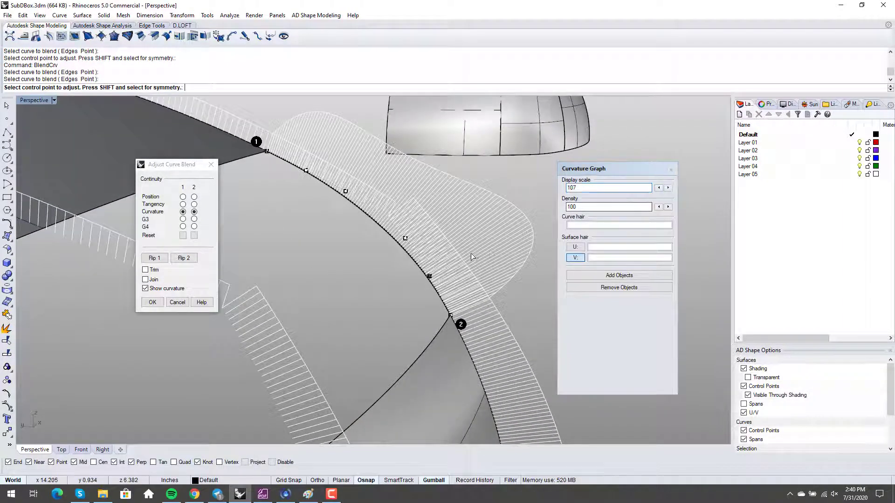
{"action": "right_click_drag", "start_coordinate": [452, 256], "coordinate": [372, 278]}
{"action": "right_click_drag", "start_coordinate": [292, 256], "coordinate": [323, 259], "text": "shift"}
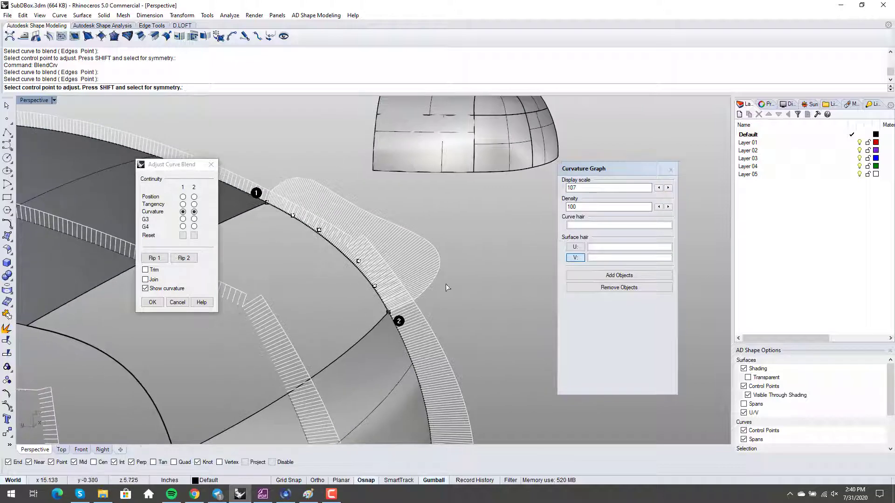
Reshape the outer right blend curve by moving its handles symmetrically to smooth the curvature comb, and accept the curve
{"action": "right_click_drag", "start_coordinate": [298, 231], "coordinate": [292, 236]}
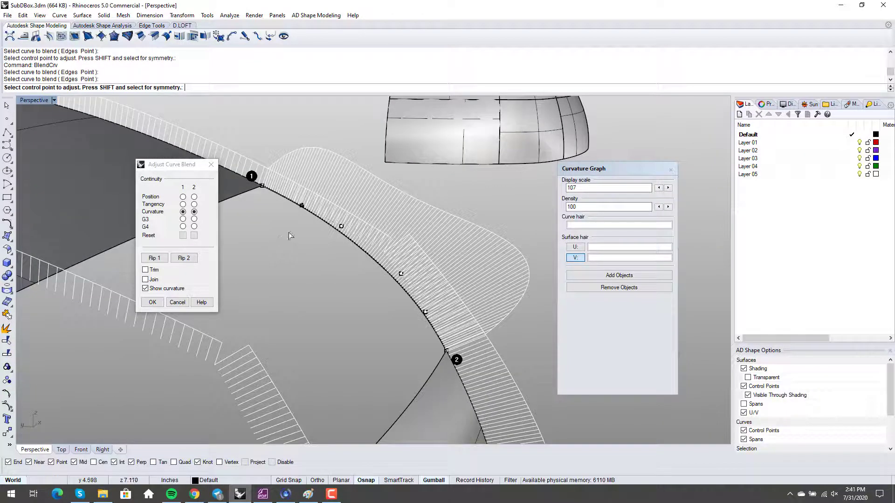
{"action": "left_click", "coordinate": [303, 205]}
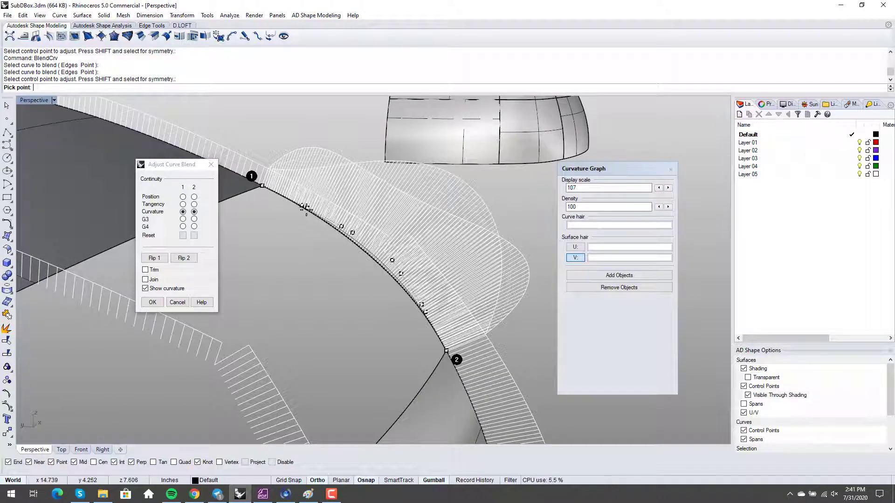
{"action": "left_click", "coordinate": [307, 210], "text": "shift"}
{"action": "scroll", "coordinate": [369, 278], "scroll_direction": "down", "scroll_amount": 6}
{"action": "right_click_drag", "start_coordinate": [373, 289], "coordinate": [378, 261]}
{"action": "scroll", "coordinate": [378, 261], "scroll_direction": "down", "scroll_amount": 3}
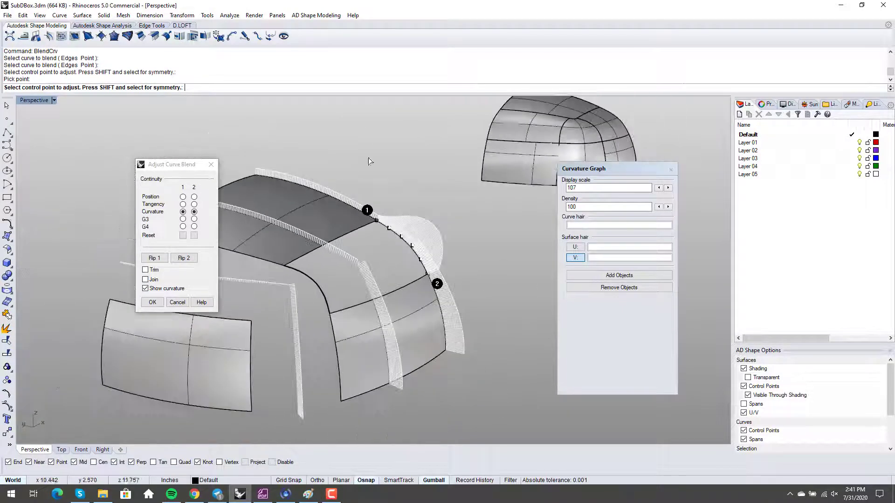
{"action": "right_click", "coordinate": [404, 188]}
{"action": "right_click_drag", "start_coordinate": [404, 189], "coordinate": [379, 208], "text": "shift"}
Blend the left side surface's inner vertical edge and the top surface's right front edge with curvature continuity at both ends
{"action": "right_click", "coordinate": [376, 246]}
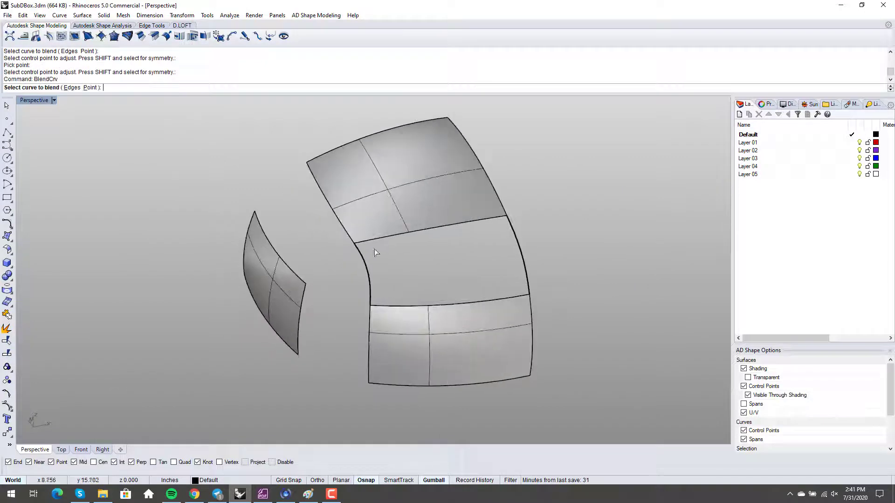
{"action": "left_click", "coordinate": [302, 302]}
{"action": "scroll", "coordinate": [307, 287], "scroll_direction": "up", "scroll_amount": 5}
{"action": "right_click_drag", "start_coordinate": [312, 285], "coordinate": [332, 252]}
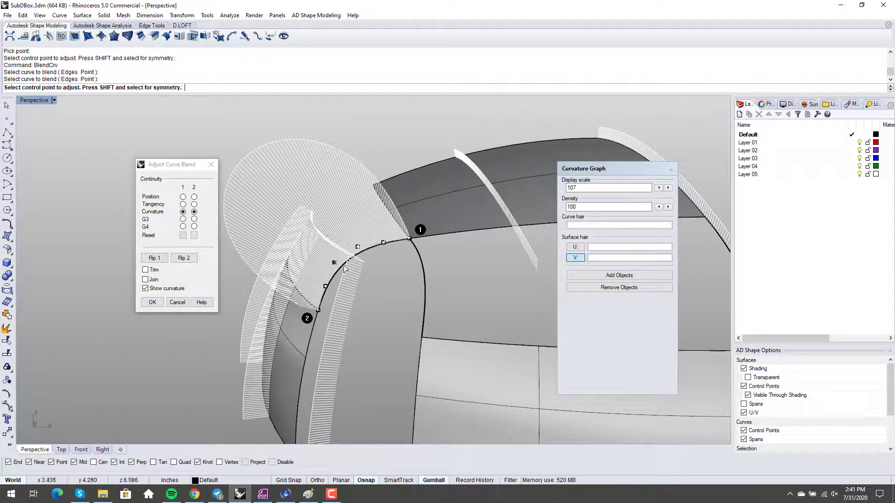
{"action": "right_click", "coordinate": [360, 286]}
{"action": "scroll", "coordinate": [360, 287], "scroll_direction": "down", "scroll_amount": 5}
{"action": "right_click_drag", "start_coordinate": [360, 287], "coordinate": [346, 355]}
Create a curvature-continuous blend curve preview between the outer left edges of the top and left side surfaces
{"action": "key", "text": "Return"}
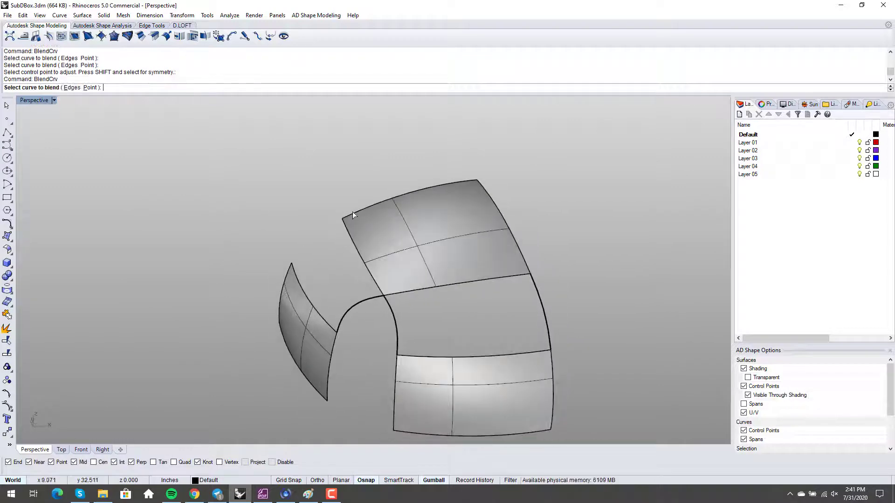
{"action": "left_click", "coordinate": [353, 214]}
{"action": "left_click", "coordinate": [285, 277]}
{"action": "scroll", "coordinate": [286, 277], "scroll_direction": "up", "scroll_amount": 3}
{"action": "right_click_drag", "start_coordinate": [289, 269], "coordinate": [298, 243]}
{"action": "scroll", "coordinate": [298, 243], "scroll_direction": "up", "scroll_amount": 3}
Adjust the outer left blend's handle to even out its curvature comb, and accept the curve
{"action": "left_click", "coordinate": [381, 222]}
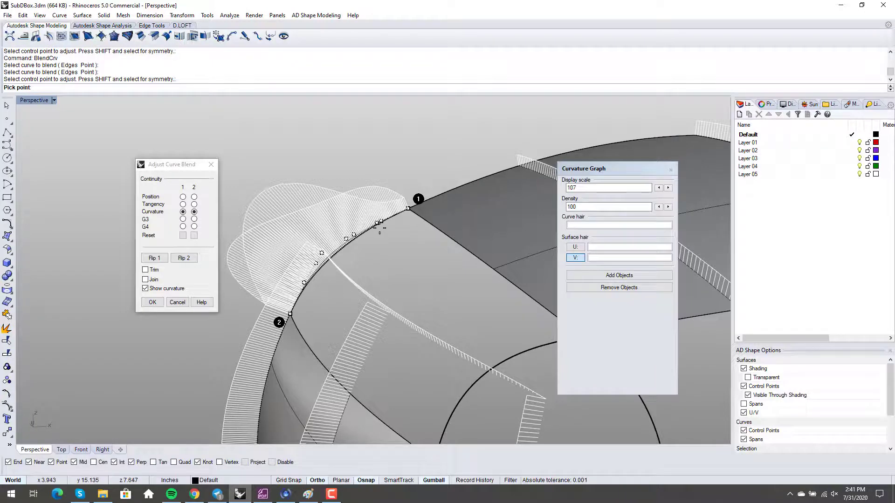
{"action": "left_click", "coordinate": [380, 228]}
{"action": "scroll", "coordinate": [379, 228], "scroll_direction": "down", "scroll_amount": 4}
{"action": "right_click_drag", "start_coordinate": [379, 228], "coordinate": [402, 281]}
{"action": "scroll", "coordinate": [402, 281], "scroll_direction": "down", "scroll_amount": 1}
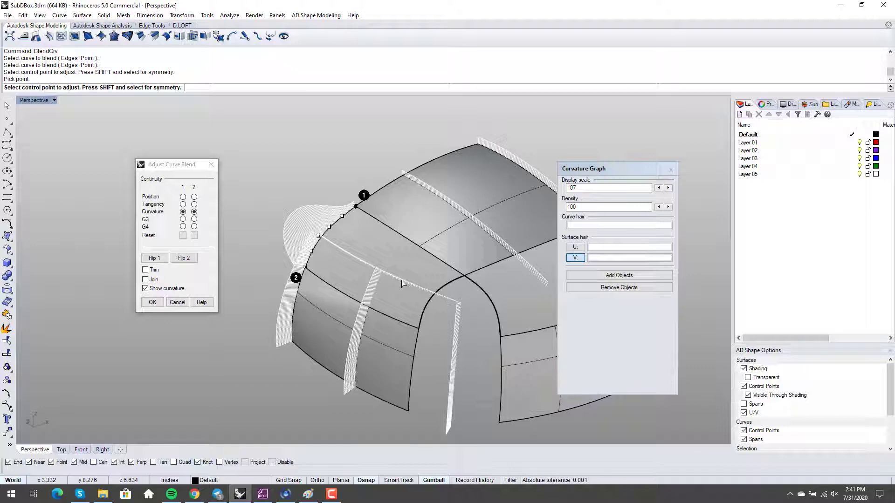
{"action": "left_click", "coordinate": [152, 303]}
{"action": "right_click_drag", "start_coordinate": [210, 299], "coordinate": [399, 333]}
Blend the upper edges of the left and right side surfaces across the front corner, adjusting a handle to shape the curve
{"action": "right_click", "coordinate": [399, 332]}
{"action": "left_click", "coordinate": [404, 332]}
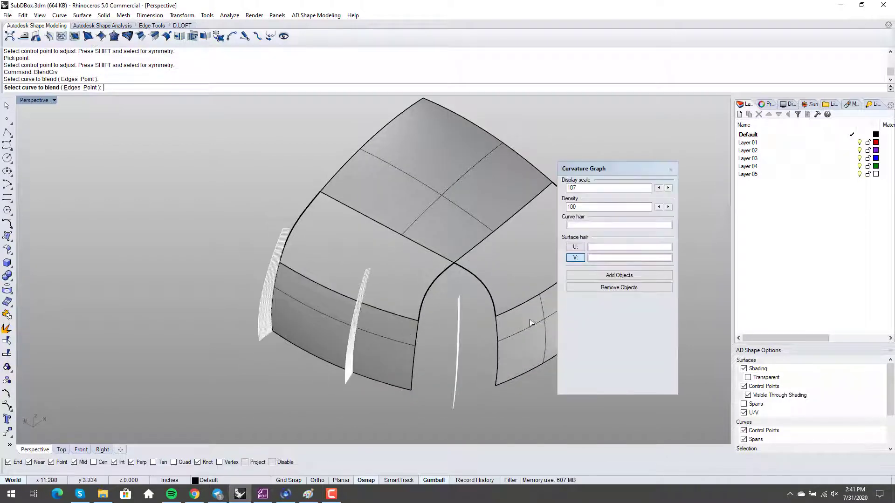
{"action": "left_click", "coordinate": [506, 308]}
{"action": "scroll", "coordinate": [483, 322], "scroll_direction": "up", "scroll_amount": 7}
{"action": "right_click_drag", "start_coordinate": [484, 322], "coordinate": [406, 344], "text": "shift"}
{"action": "left_click_drag", "start_coordinate": [422, 221], "coordinate": [415, 221]}
{"action": "mouse_move", "coordinate": [417, 291]}
{"action": "right_mouse_down"}
{"action": "mouse_move", "coordinate": [422, 306]}
{"action": "mouse_move", "coordinate": [414, 303]}
{"action": "right_mouse_up"}
{"action": "scroll", "coordinate": [404, 320], "scroll_direction": "down", "scroll_amount": 4}
{"action": "right_click", "coordinate": [418, 370]}
{"action": "right_click_drag", "start_coordinate": [429, 392], "coordinate": [424, 352], "text": "shift"}
Blend the bottom edges of the two side surfaces across the corner with curvature continuity, adjusting the handles to smooth the comb
{"action": "right_click", "coordinate": [452, 321]}
{"action": "left_click", "coordinate": [454, 301]}
{"action": "left_click", "coordinate": [287, 294]}
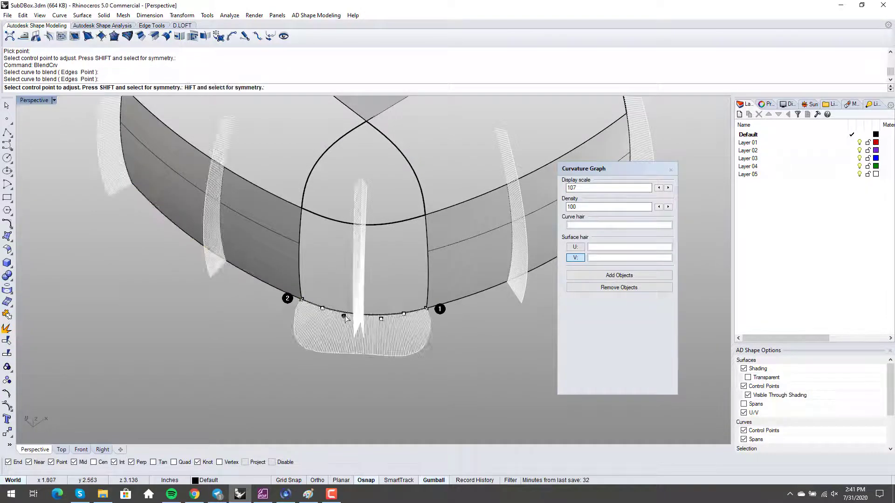
{"action": "scroll", "coordinate": [351, 259], "scroll_direction": "up", "scroll_amount": 3}
{"action": "right_click_drag", "start_coordinate": [340, 340], "coordinate": [335, 365]}
{"action": "left_click", "coordinate": [311, 292]}
{"action": "left_click", "coordinate": [314, 286]}
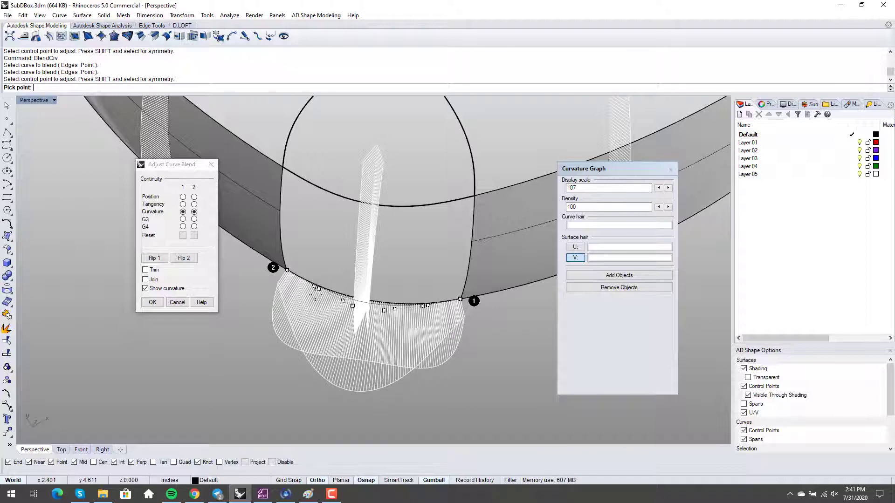
{"action": "left_click", "coordinate": [314, 295]}
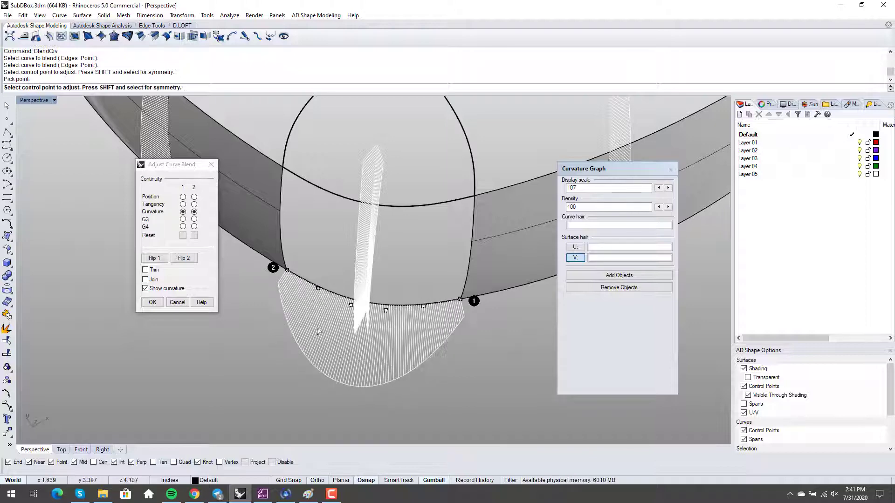
{"action": "right_click_drag", "start_coordinate": [340, 357], "coordinate": [377, 333]}
{"action": "scroll", "coordinate": [385, 301], "scroll_direction": "down", "scroll_amount": 4}
{"action": "right_click", "coordinate": [405, 303]}
{"action": "right_click_drag", "start_coordinate": [404, 307], "coordinate": [417, 333]}
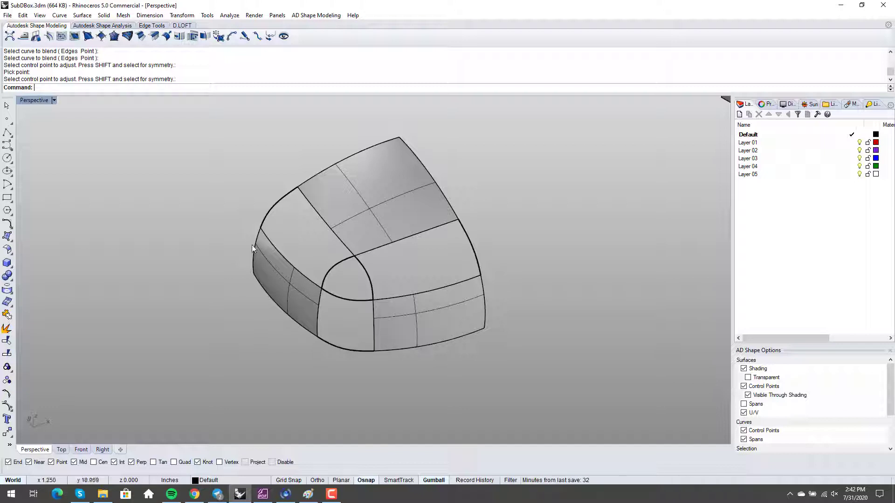
Fill the gap between the top and right side surfaces with an edge-curve surface from its four bounding edges
{"action": "left_click", "coordinate": [82, 15]}
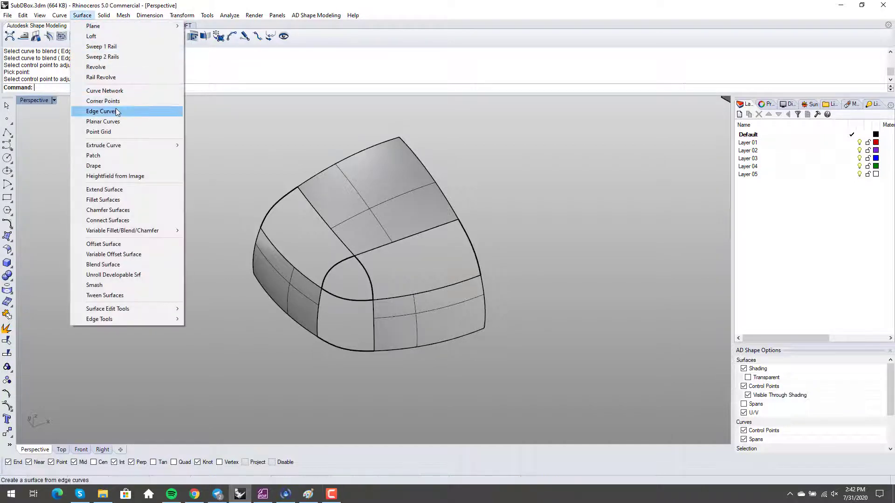
{"action": "left_click", "coordinate": [109, 112]}
{"action": "right_click_drag", "start_coordinate": [414, 295], "coordinate": [426, 322]}
{"action": "left_click", "coordinate": [364, 247]}
{"action": "left_click", "coordinate": [370, 283]}
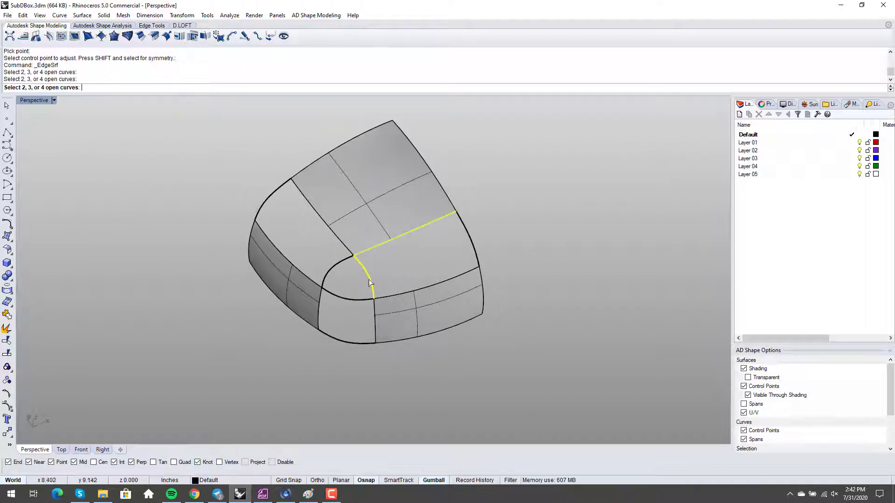
{"action": "left_click", "coordinate": [386, 295]}
{"action": "left_click", "coordinate": [477, 258]}
{"action": "right_click_drag", "start_coordinate": [461, 287], "coordinate": [471, 272]}
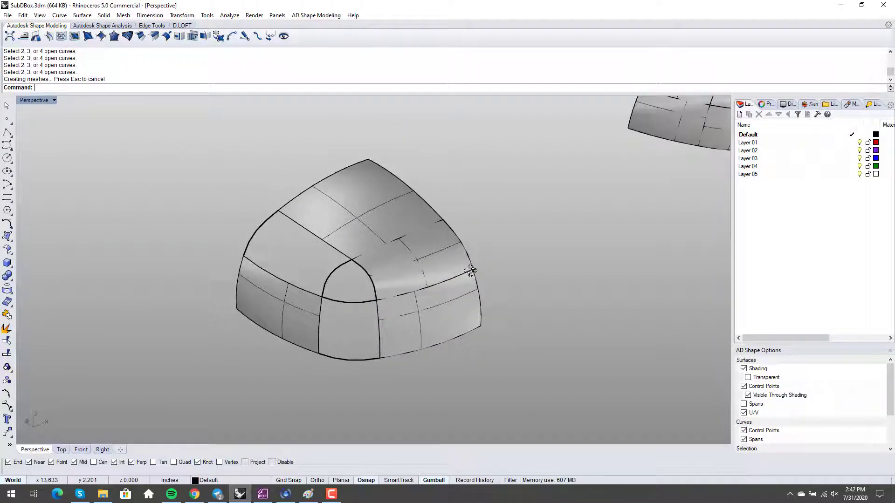
Fill the vertical corner gap between the two side surfaces with an edge-curve surface from its four bounding edges
{"action": "right_click", "coordinate": [443, 276]}
{"action": "left_click", "coordinate": [373, 302]}
{"action": "left_click", "coordinate": [379, 345]}
{"action": "left_click", "coordinate": [375, 360]}
{"action": "left_click", "coordinate": [319, 334]}
{"action": "right_click_drag", "start_coordinate": [329, 333], "coordinate": [332, 346]}
Fill the gap between the top and left side surfaces with an edge-curve surface from its four bounding edges
{"action": "right_click", "coordinate": [337, 333]}
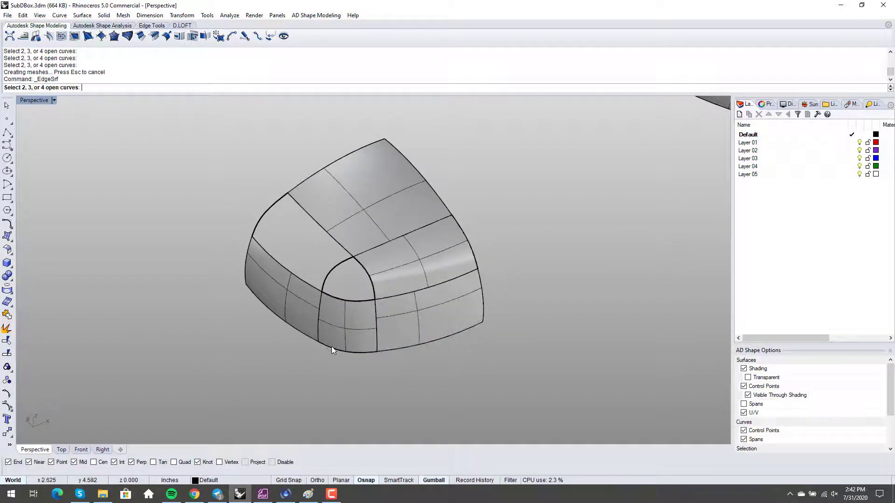
{"action": "left_click", "coordinate": [335, 264]}
{"action": "left_click", "coordinate": [310, 215]}
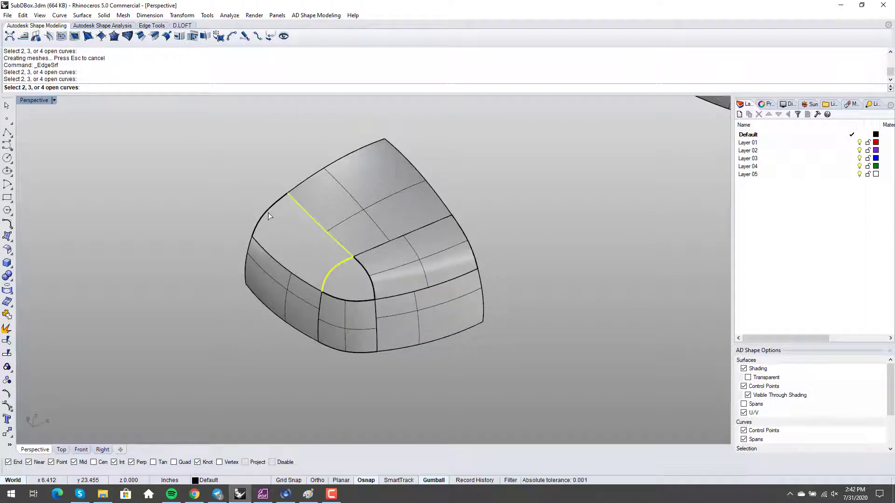
{"action": "left_click", "coordinate": [267, 213]}
{"action": "left_click", "coordinate": [279, 259]}
{"action": "right_click_drag", "start_coordinate": [305, 292], "coordinate": [422, 281]}
Turn on the control points of the three new edge-curve surfaces
{"action": "left_click", "coordinate": [351, 339]}
{"action": "key", "text": "F10"}
{"action": "left_click", "coordinate": [421, 280]}
{"action": "key", "text": "F10"}
{"action": "left_click", "coordinate": [313, 255]}
{"action": "key", "text": "F10"}
{"action": "right_click_drag", "start_coordinate": [326, 279], "coordinate": [344, 265]}
{"action": "scroll", "coordinate": [343, 270], "scroll_direction": "up", "scroll_amount": 4}
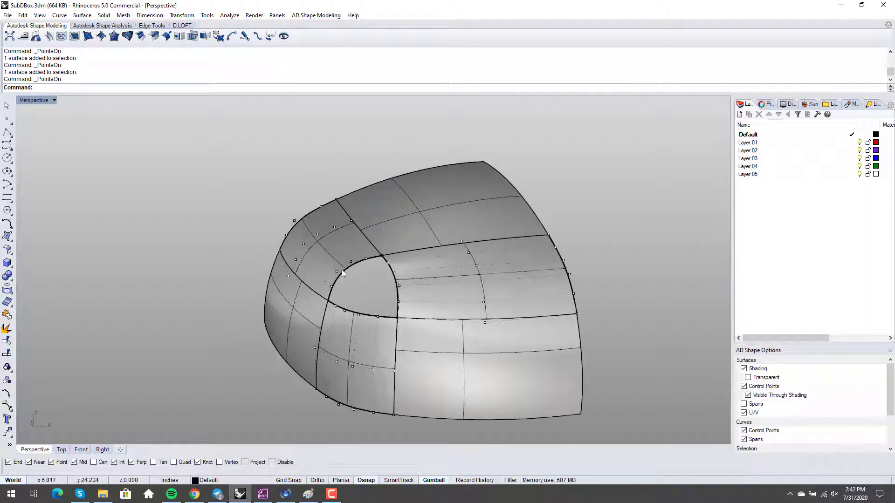
Delete the leftover blend curves around the corner opening and along the bottom and outer right edges
{"action": "left_click", "coordinate": [344, 270]}
{"action": "key", "text": "Delete"}
{"action": "left_click", "coordinate": [392, 277]}
{"action": "key", "text": "Delete"}
{"action": "left_click", "coordinate": [377, 318]}
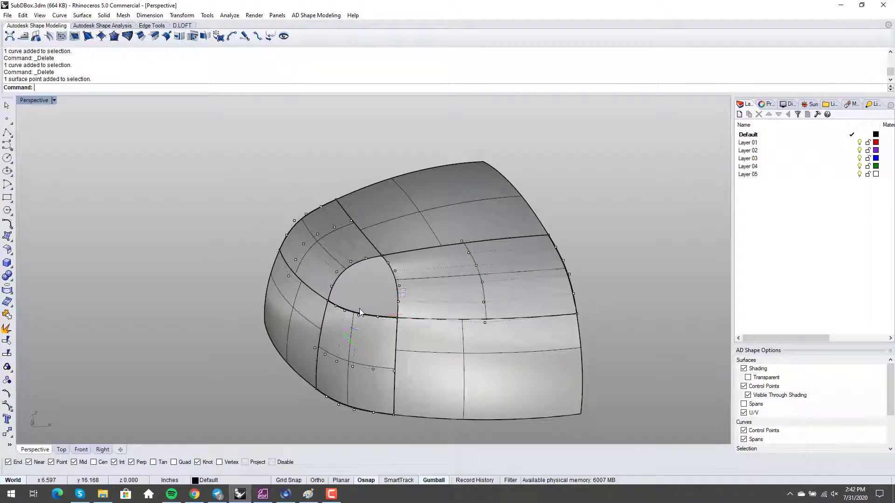
{"action": "left_click", "coordinate": [363, 312]}
{"action": "key", "text": "Delete"}
{"action": "left_click", "coordinate": [363, 413]}
{"action": "key", "text": "Delete"}
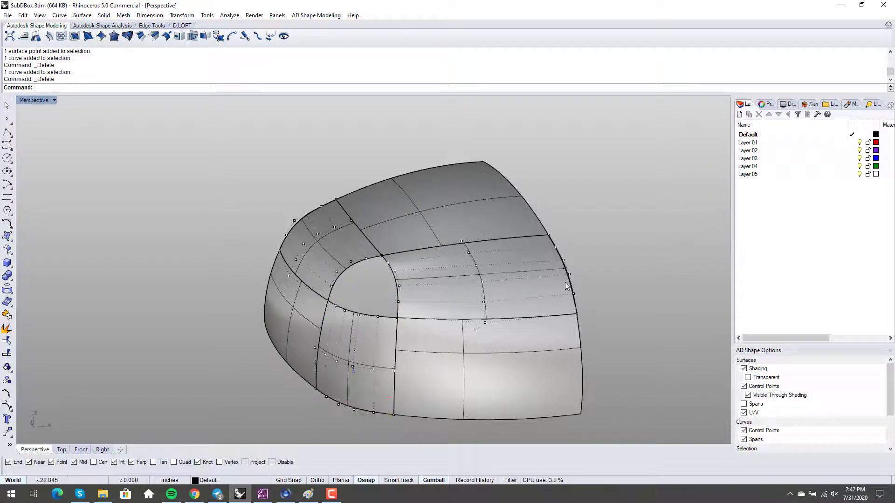
{"action": "left_click", "coordinate": [566, 282]}
{"action": "key", "text": "Delete"}
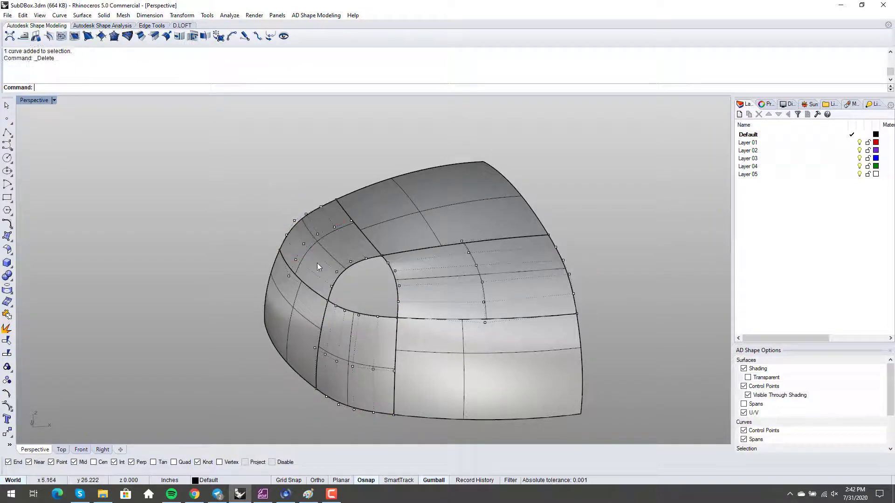
Set up a MatchSrf with MultipleMatches from the vertical corner surface's two side edges to the adjacent left and right side surfaces
{"action": "right_click_drag", "start_coordinate": [306, 228], "coordinate": [385, 297]}
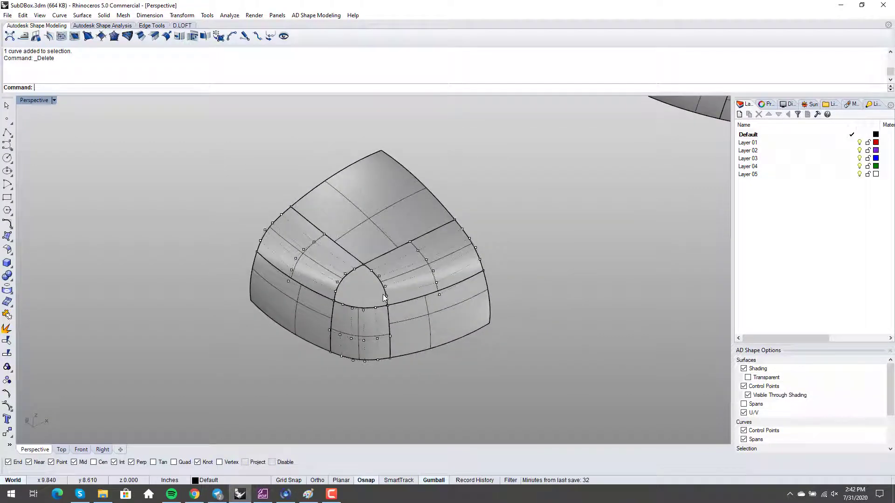
{"action": "type", "text": "MatchSrf"}
{"action": "key", "text": "Return"}
{"action": "left_click", "coordinate": [129, 89]}
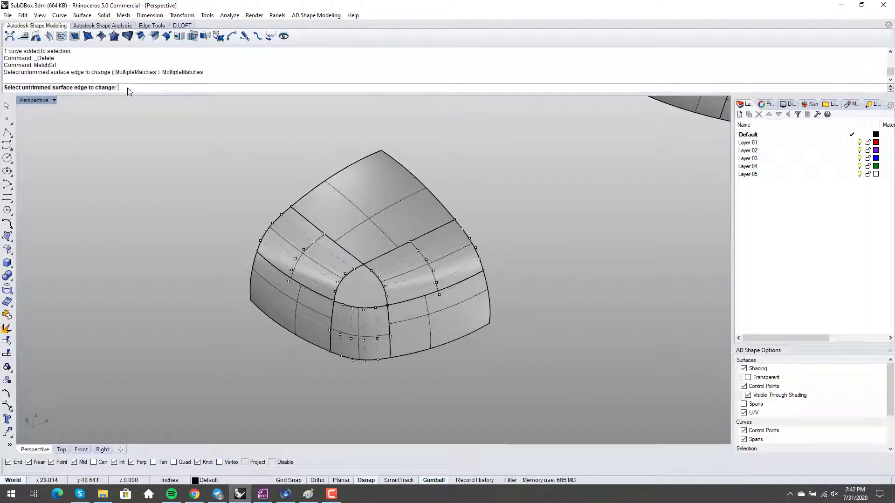
{"action": "right_click_drag", "start_coordinate": [386, 307], "coordinate": [387, 258], "text": "shift"}
{"action": "left_click", "coordinate": [387, 257]}
{"action": "left_click", "coordinate": [389, 275]}
{"action": "left_click", "coordinate": [390, 280]}
{"action": "key", "text": "Return"}
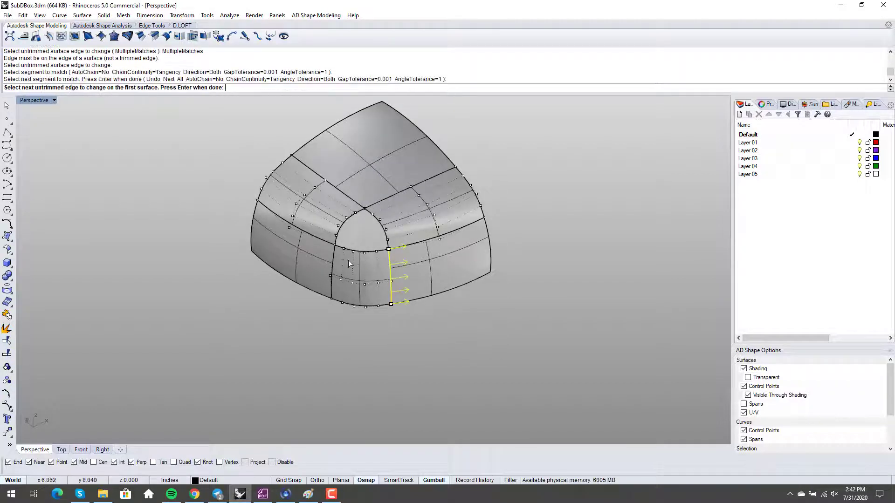
{"action": "left_click", "coordinate": [334, 263]}
{"action": "left_click", "coordinate": [333, 263]}
{"action": "key", "text": "Return"}
{"action": "key", "text": "Return"}
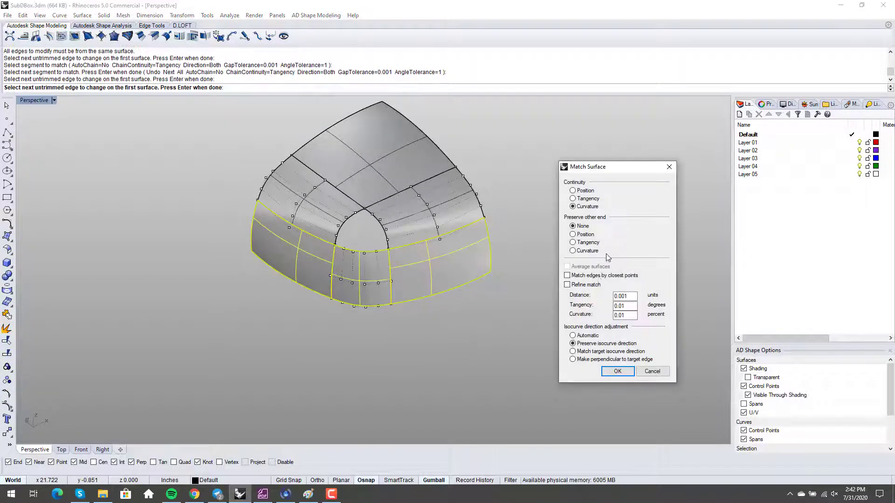
Apply the vertical corner surface's match with Curvature continuity and Automatic isocurve direction adjustment
{"action": "left_click", "coordinate": [586, 336]}
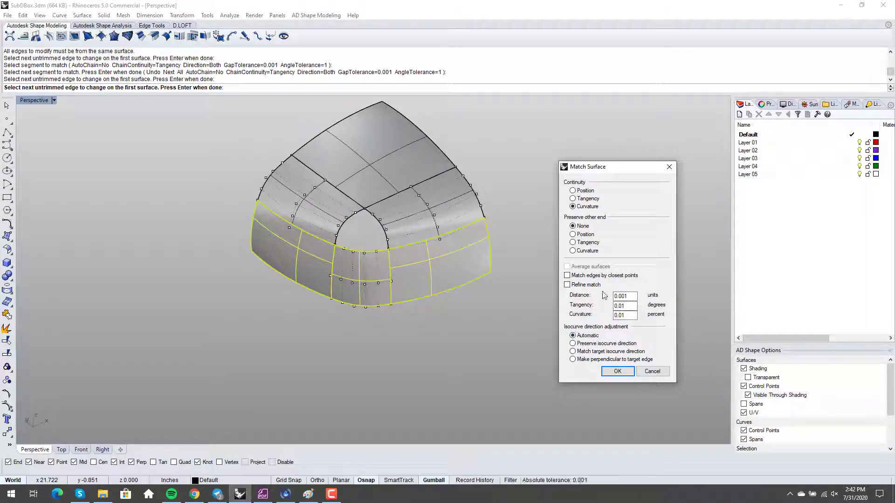
{"action": "right_click_drag", "start_coordinate": [508, 283], "coordinate": [518, 190], "text": "shift"}
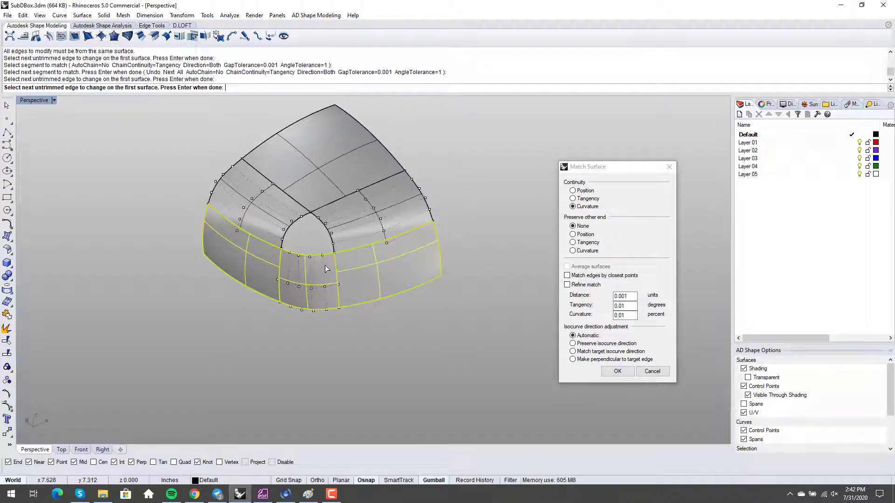
{"action": "right_click_drag", "start_coordinate": [390, 348], "coordinate": [407, 323]}
{"action": "right_click", "coordinate": [413, 320]}
Match the right transition surface's two long edges to the right side and top surfaces using MatchSrf with MultipleMatches
{"action": "right_click", "coordinate": [352, 298]}
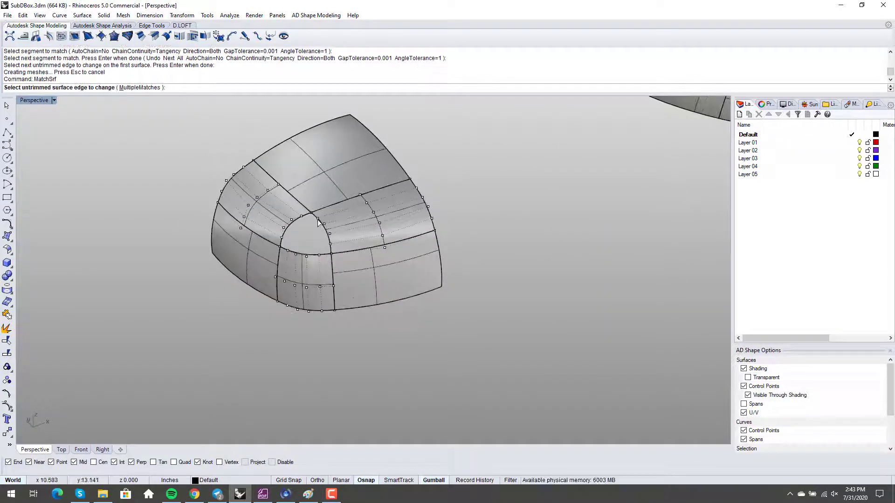
{"action": "scroll", "coordinate": [301, 219], "scroll_direction": "up", "scroll_amount": 3}
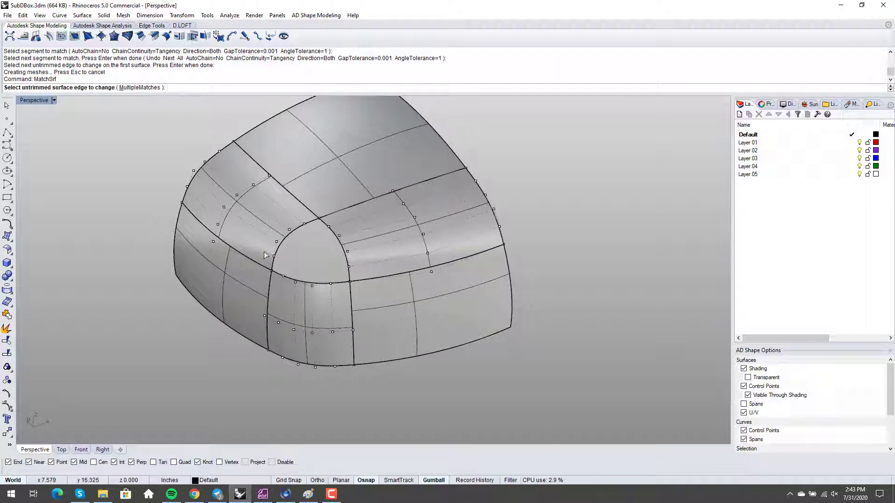
{"action": "right_click_drag", "start_coordinate": [323, 254], "coordinate": [287, 297]}
{"action": "right_click_drag", "start_coordinate": [330, 253], "coordinate": [362, 226]}
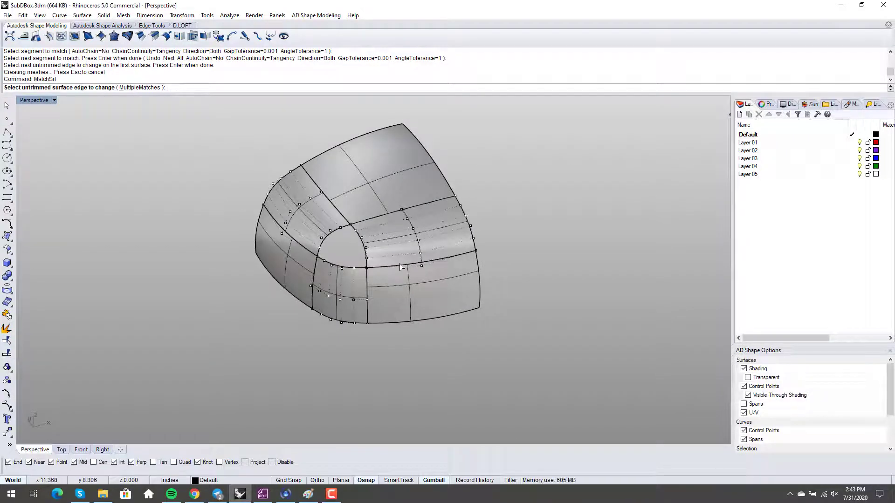
{"action": "left_click", "coordinate": [140, 88]}
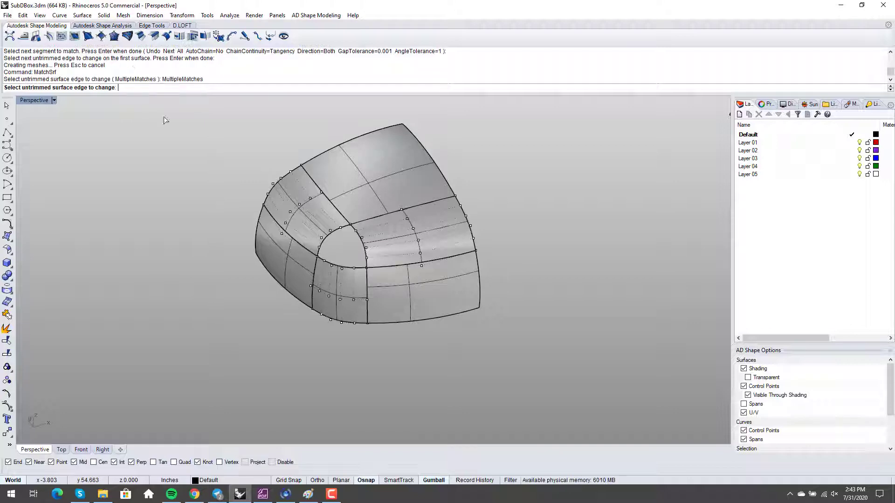
{"action": "left_click", "coordinate": [373, 266]}
{"action": "key", "text": "Return"}
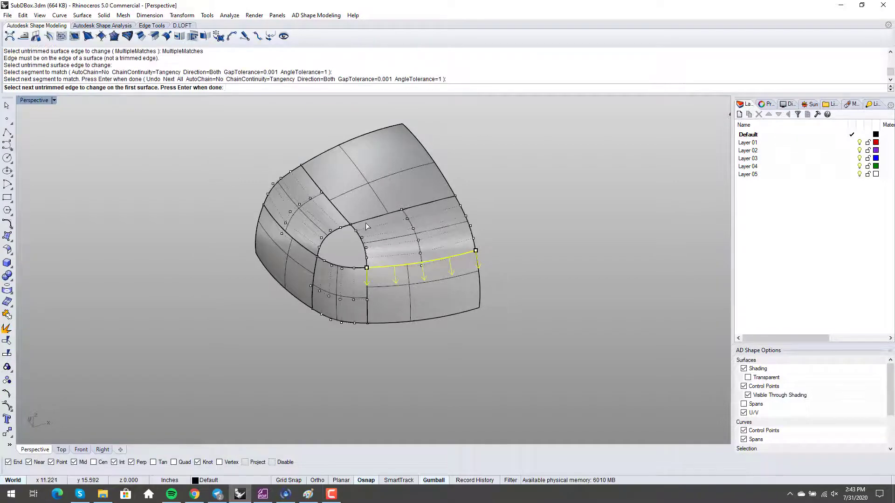
{"action": "left_click", "coordinate": [366, 224]}
{"action": "key", "text": "Return"}
{"action": "key", "text": "Return"}
{"action": "mouse_move", "coordinate": [396, 279]}
{"action": "right_mouse_down"}
{"action": "mouse_move", "coordinate": [431, 274]}
{"action": "mouse_move", "coordinate": [402, 284]}
{"action": "right_mouse_up"}
{"action": "key", "text": "Return"}
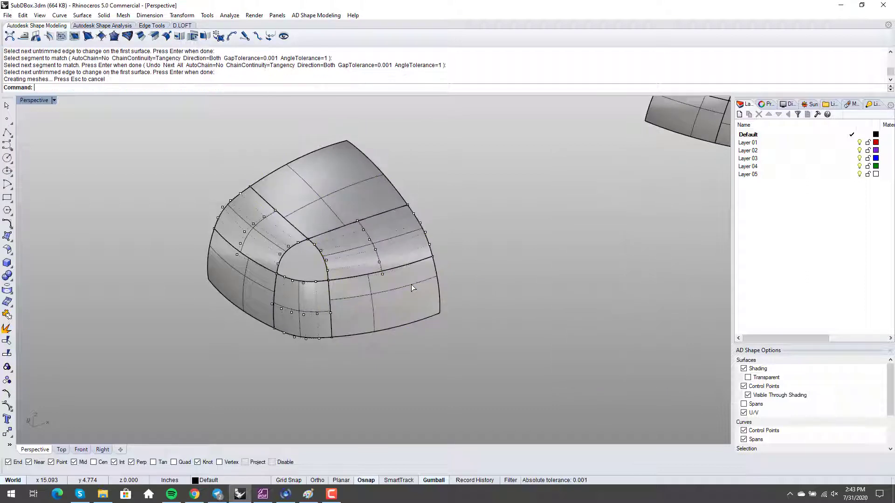
Match the left transition surface's two long edges to the top and left side surfaces using MatchSrf with MultipleMatches
{"action": "key", "text": "Return"}
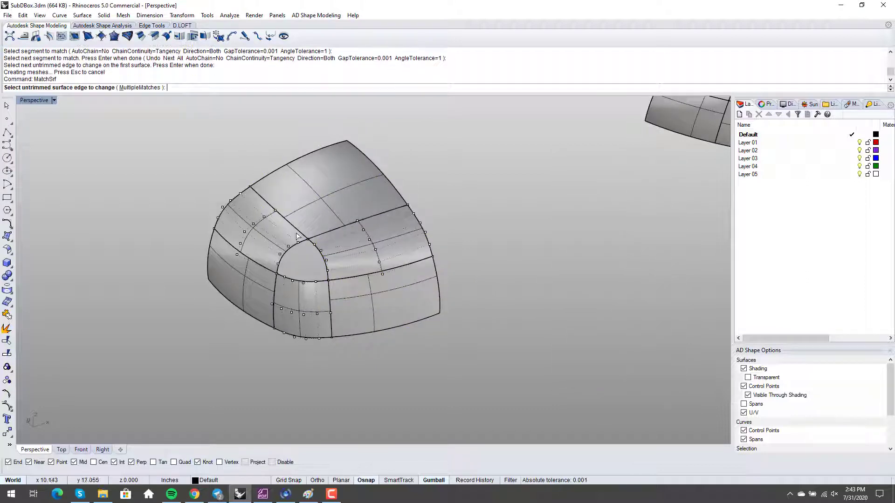
{"action": "left_click", "coordinate": [140, 88]}
{"action": "left_click", "coordinate": [297, 230]}
{"action": "key", "text": "Return"}
{"action": "left_click", "coordinate": [264, 276]}
{"action": "left_click", "coordinate": [261, 279]}
{"action": "left_click", "coordinate": [264, 280]}
{"action": "key", "text": "Return"}
{"action": "key", "text": "Return"}
{"action": "mouse_move", "coordinate": [264, 279]}
{"action": "right_mouse_down"}
{"action": "mouse_move", "coordinate": [289, 290]}
{"action": "mouse_move", "coordinate": [323, 267]}
{"action": "mouse_move", "coordinate": [334, 363]}
{"action": "mouse_move", "coordinate": [380, 361]}
{"action": "mouse_move", "coordinate": [400, 326]}
{"action": "mouse_move", "coordinate": [419, 350]}
{"action": "right_mouse_up"}
{"action": "key", "text": "Return"}
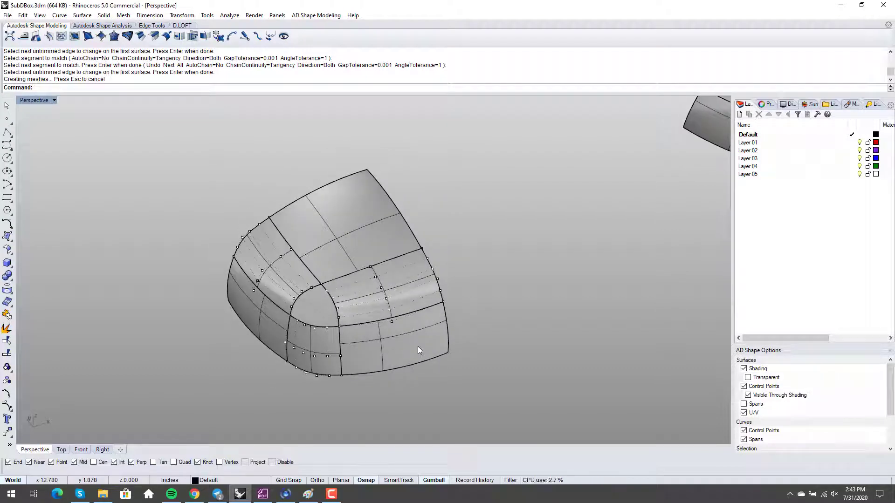
Run Global Matching Analysis on the corner surfaces to check the tangency and curvature continuity of their shared edges
{"action": "key", "text": "Return"}
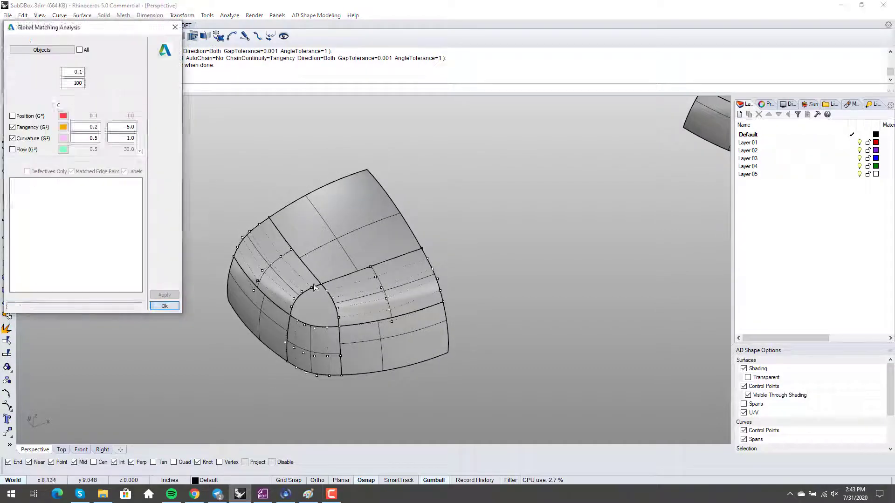
{"action": "scroll", "coordinate": [311, 280], "scroll_direction": "down", "scroll_amount": 2}
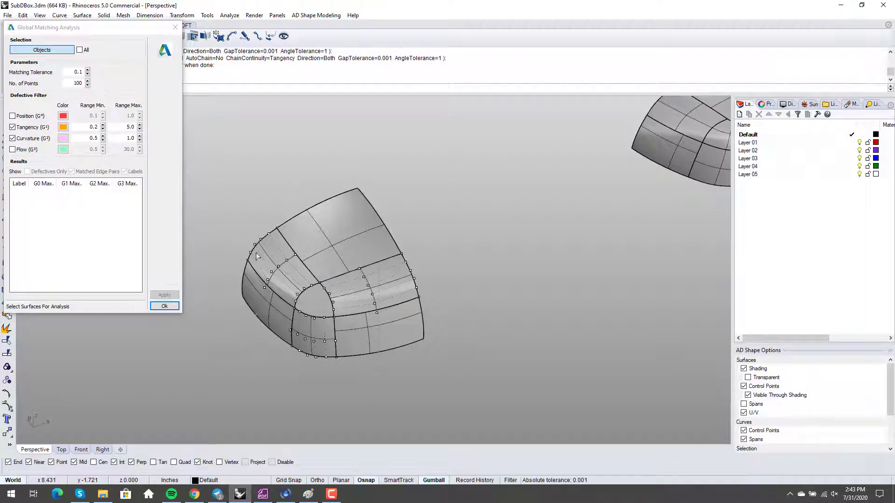
{"action": "left_click", "coordinate": [247, 238]}
{"action": "right_click", "coordinate": [446, 231]}
{"action": "left_click", "coordinate": [171, 295]}
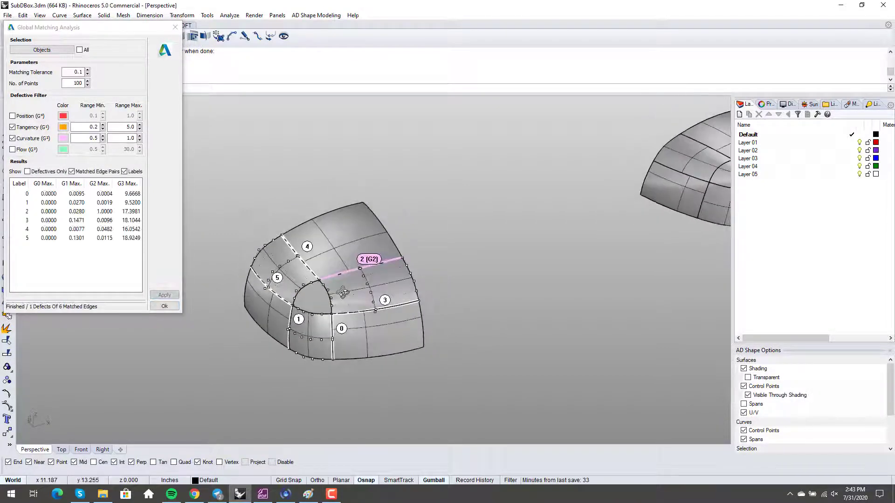
{"action": "scroll", "coordinate": [343, 292], "scroll_direction": "up", "scroll_amount": 3}
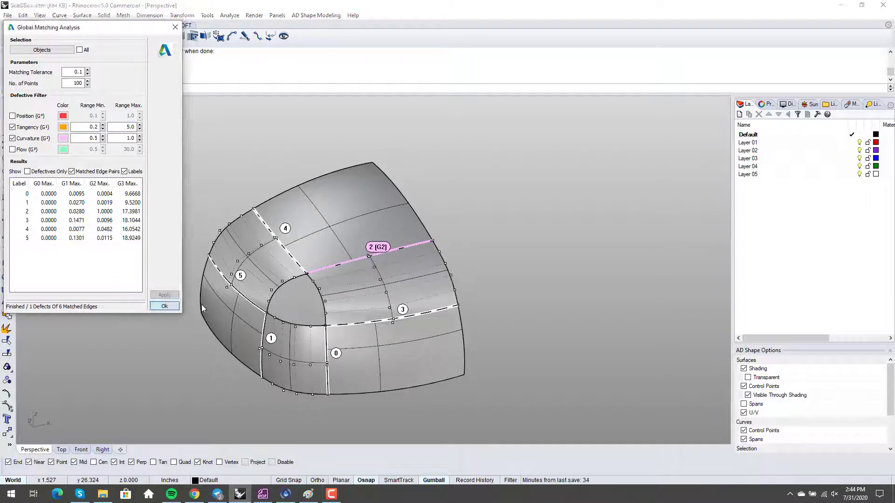
{"action": "left_click", "coordinate": [164, 306]}
{"action": "right_click_drag", "start_coordinate": [341, 325], "coordinate": [361, 311]}
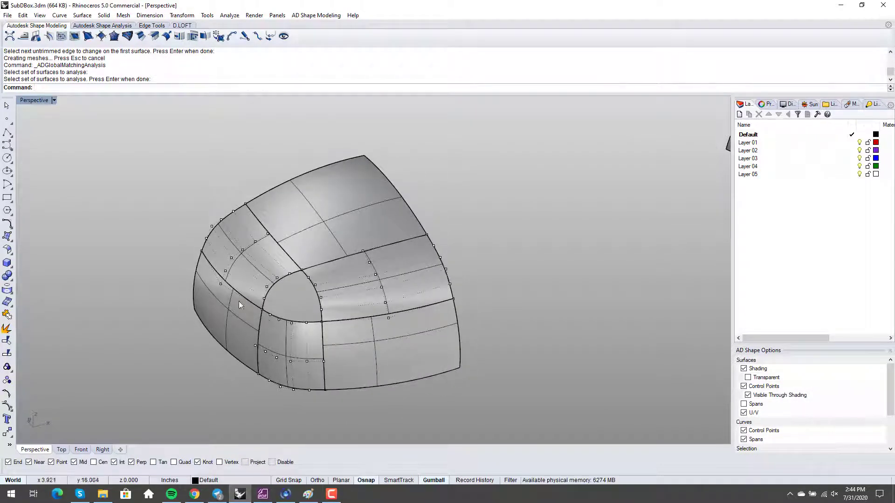
{"action": "mouse_move", "coordinate": [381, 307]}
{"action": "right_mouse_down"}
{"action": "mouse_move", "coordinate": [355, 312]}
{"action": "mouse_move", "coordinate": [376, 307]}
{"action": "right_mouse_up"}
{"action": "left_click", "coordinate": [348, 223]}
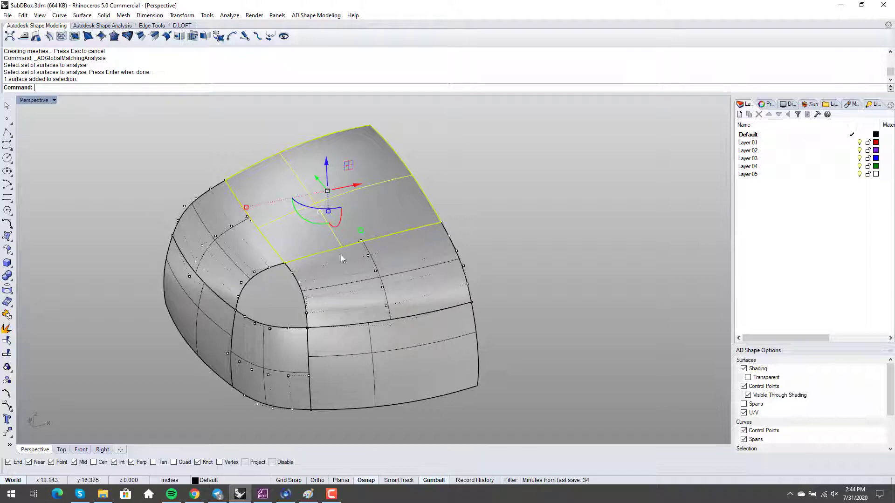
{"action": "left_click", "coordinate": [549, 256]}
{"action": "right_click_drag", "start_coordinate": [550, 256], "coordinate": [354, 294]}
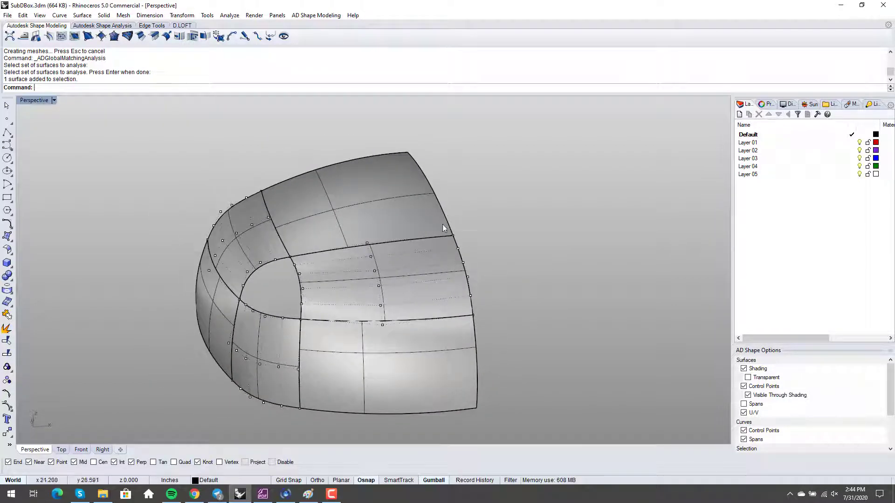
{"action": "right_click_drag", "start_coordinate": [497, 197], "coordinate": [502, 221]}
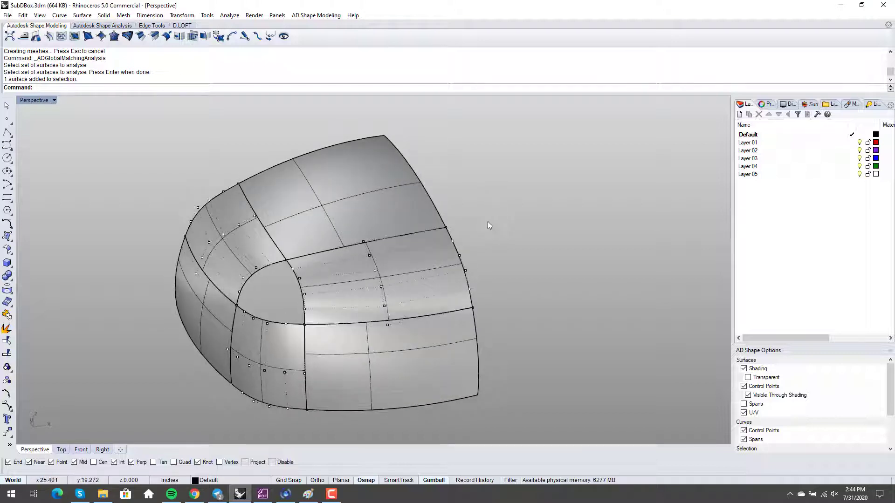
{"action": "scroll", "coordinate": [487, 222], "scroll_direction": "down", "scroll_amount": 1}
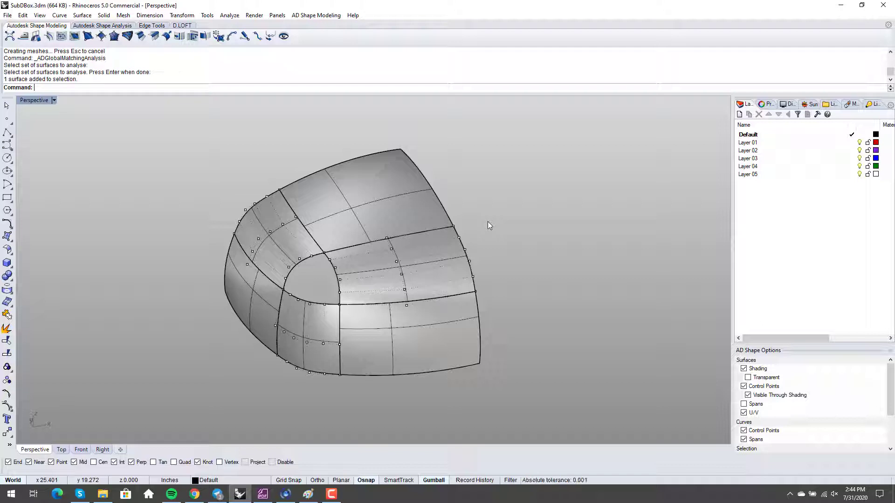
Use ChangeDegree to set the right transition surface to U degree 5 and V degree 4
{"action": "type", "text": "ChangeDegree"}
{"action": "key", "text": "Return"}
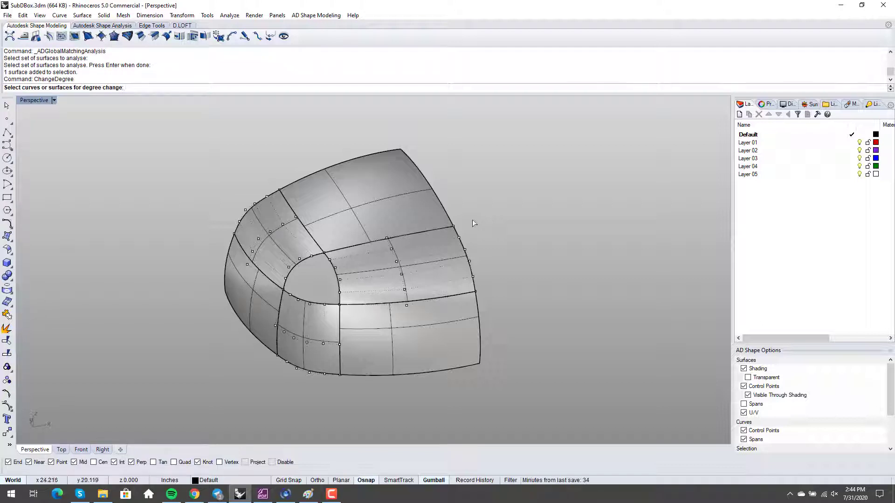
{"action": "left_click", "coordinate": [378, 285]}
{"action": "key", "text": "Return"}
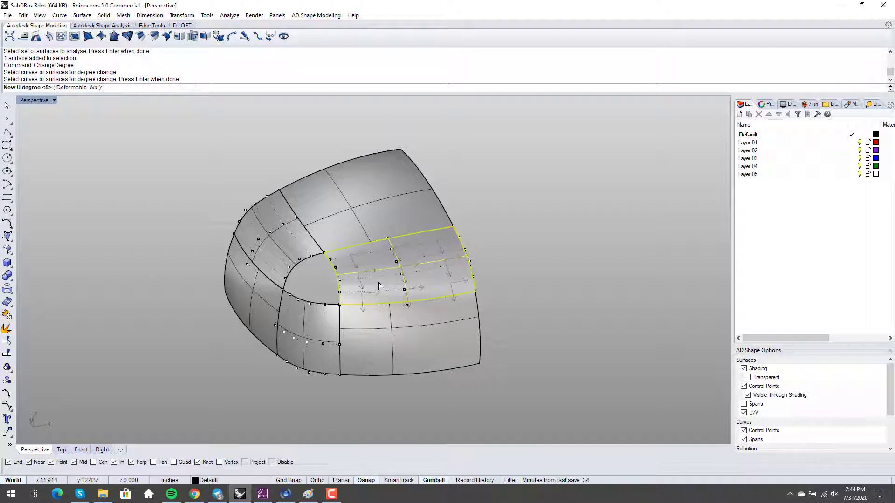
{"action": "key", "text": "Return"}
{"action": "key", "text": "Return"}
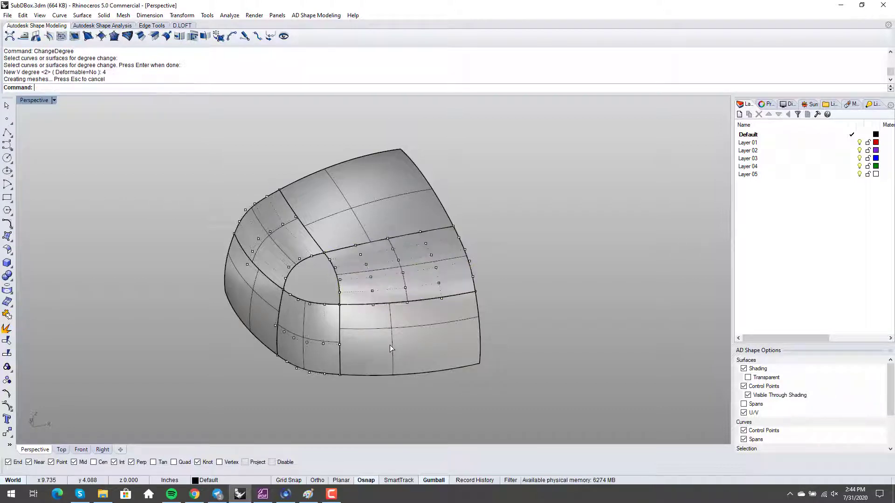
Change the vertical corner surface's U degree to 4
{"action": "key", "text": "Return"}
{"action": "left_click", "coordinate": [308, 345]}
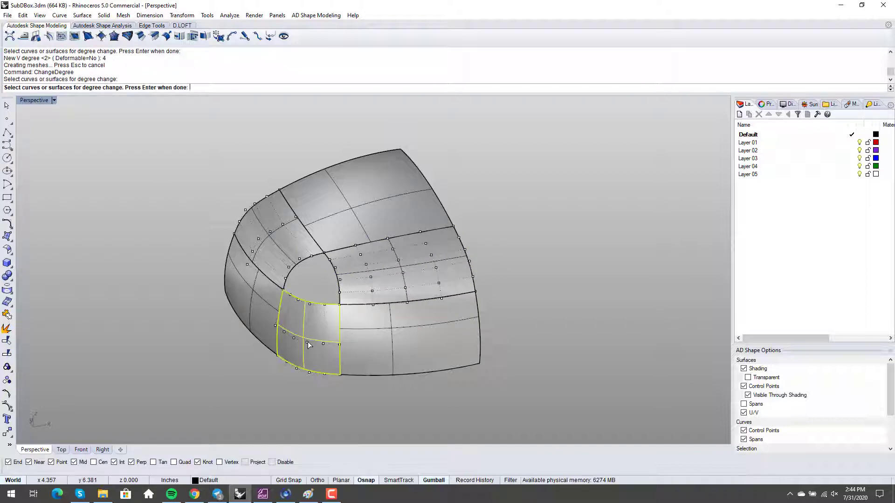
{"action": "key", "text": "Return"}
{"action": "type", "text": "4"}
{"action": "key", "text": "Return"}
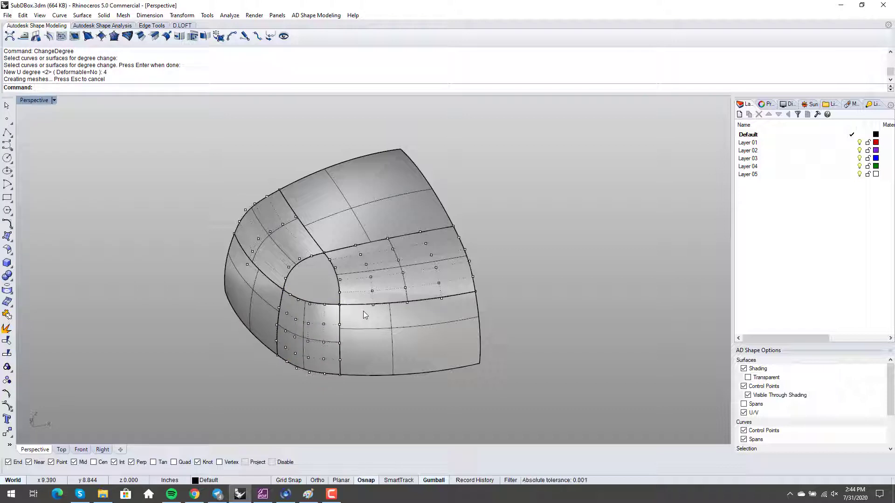
Change the left transition surface's U degree to 4
{"action": "key", "text": "Return"}
{"action": "left_click", "coordinate": [290, 240]}
{"action": "key", "text": "Return"}
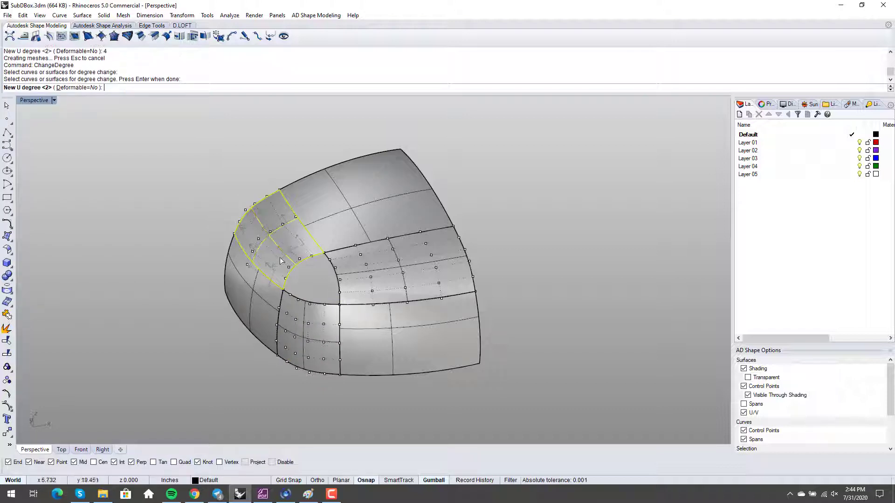
{"action": "type", "text": "4"}
{"action": "key", "text": "Return"}
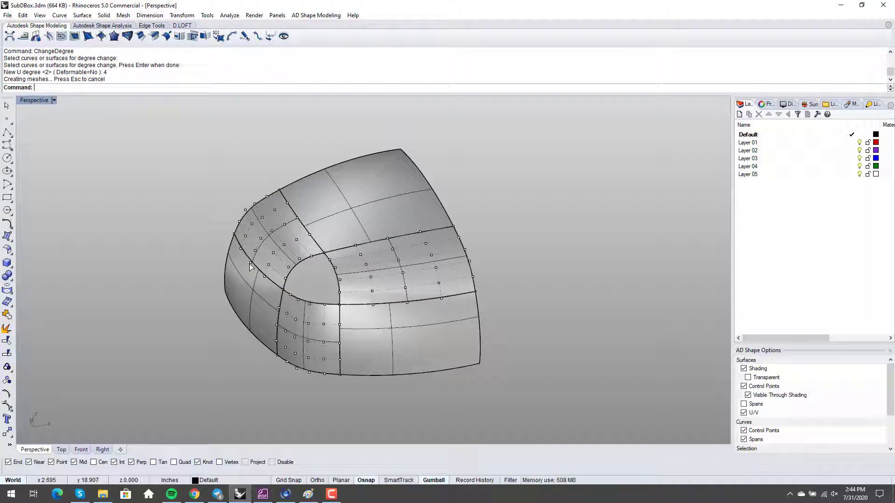
Rematch the right transition surface's long edges to the top and right side surfaces using MatchSrf with MultipleMatches and Curvature continuity
{"action": "type", "text": "MatchSrf"}
{"action": "key", "text": "Return"}
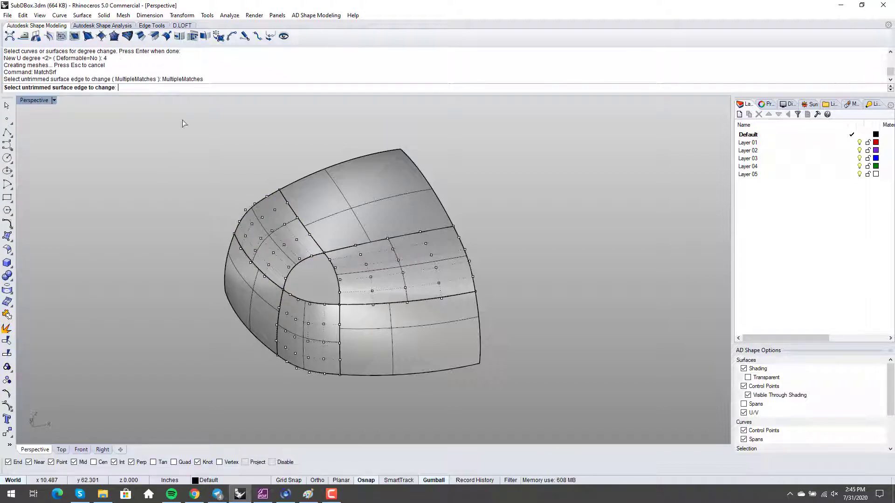
{"action": "left_click", "coordinate": [345, 249]}
{"action": "left_click", "coordinate": [355, 304]}
{"action": "left_click", "coordinate": [355, 304]}
{"action": "right_click", "coordinate": [356, 304]}
{"action": "right_click", "coordinate": [356, 304]}
{"action": "right_click_drag", "start_coordinate": [402, 307], "coordinate": [345, 268], "text": "shift"}
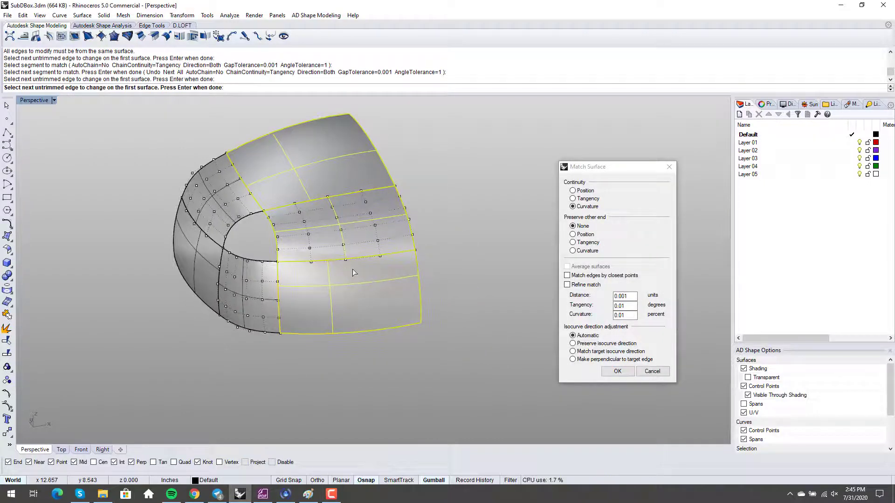
{"action": "key", "text": "Return"}
Rematch the vertical corner surface's side edges to the left and right side surfaces with MultipleMatches and Curvature continuity
{"action": "key", "text": "Return"}
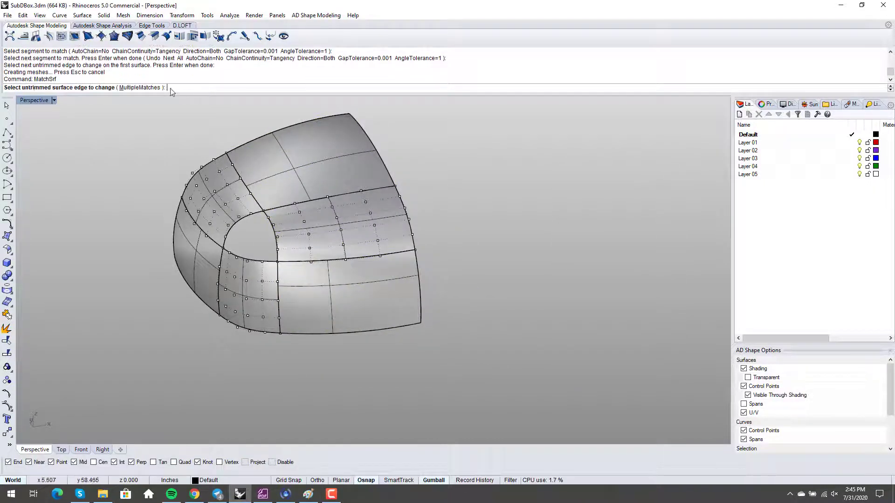
{"action": "left_click", "coordinate": [146, 87]}
{"action": "left_click", "coordinate": [278, 277]}
{"action": "left_click", "coordinate": [278, 277]}
{"action": "right_click", "coordinate": [277, 277]}
{"action": "left_click", "coordinate": [222, 262]}
{"action": "left_click", "coordinate": [222, 262]}
{"action": "right_click", "coordinate": [221, 262]}
{"action": "right_click", "coordinate": [222, 262]}
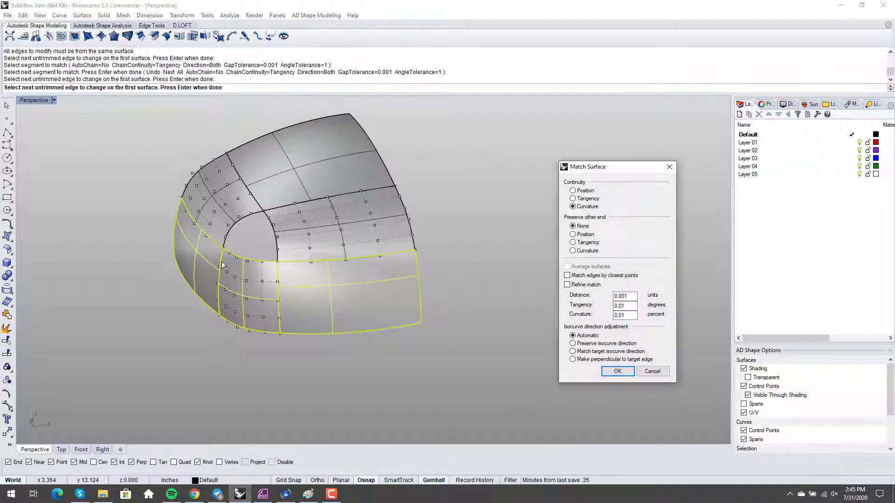
{"action": "key", "text": "Return"}
Rematch the left transition surface's long edges to the left side and top surfaces using MatchSrf with MultipleMatches
{"action": "key", "text": "Return"}
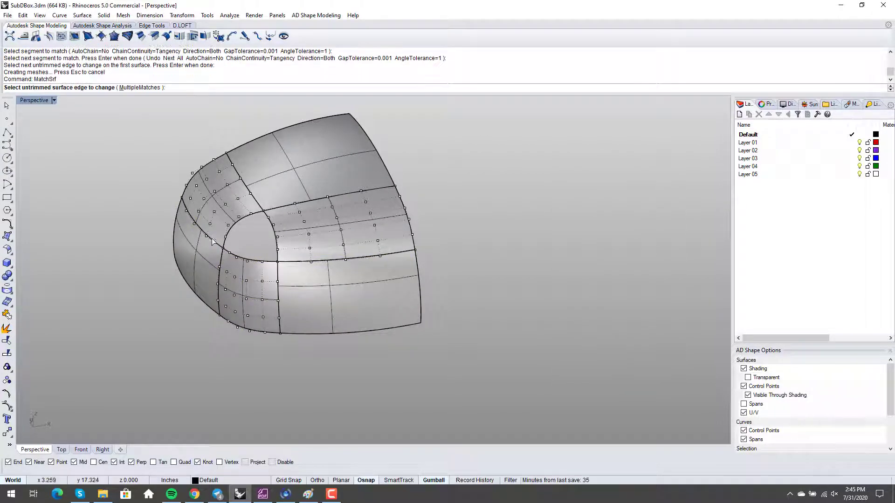
{"action": "left_click", "coordinate": [149, 88]}
{"action": "left_click", "coordinate": [214, 242]}
{"action": "left_click", "coordinate": [214, 243]}
{"action": "right_click", "coordinate": [257, 194]}
{"action": "left_click", "coordinate": [261, 203]}
{"action": "left_click", "coordinate": [260, 202]}
{"action": "right_click", "coordinate": [261, 203]}
{"action": "right_click", "coordinate": [257, 255]}
{"action": "right_click_drag", "start_coordinate": [257, 255], "coordinate": [333, 320]}
{"action": "right_click", "coordinate": [357, 247]}
Rerun Global Matching Analysis on all the corner surfaces to recheck the tangency and curvature of the matched edges
{"action": "key", "text": "Return"}
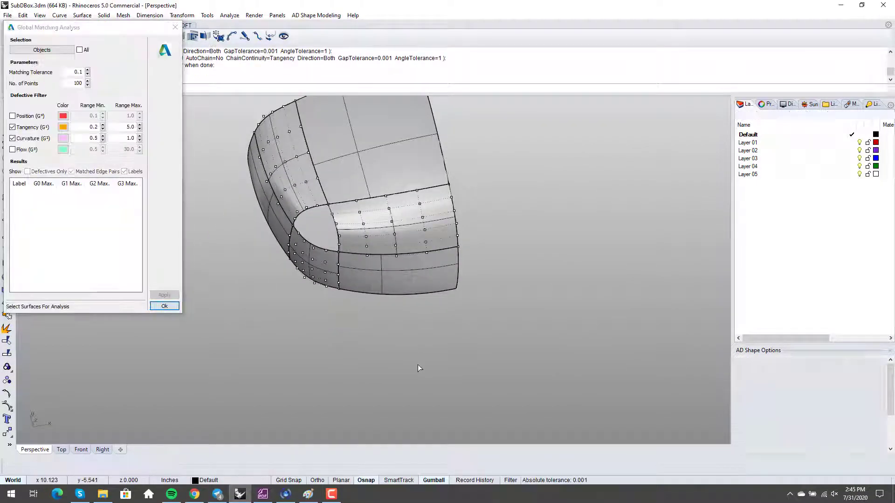
{"action": "left_click_drag", "start_coordinate": [418, 365], "coordinate": [261, 156]}
{"action": "key", "text": "Return"}
{"action": "left_click", "coordinate": [164, 295]}
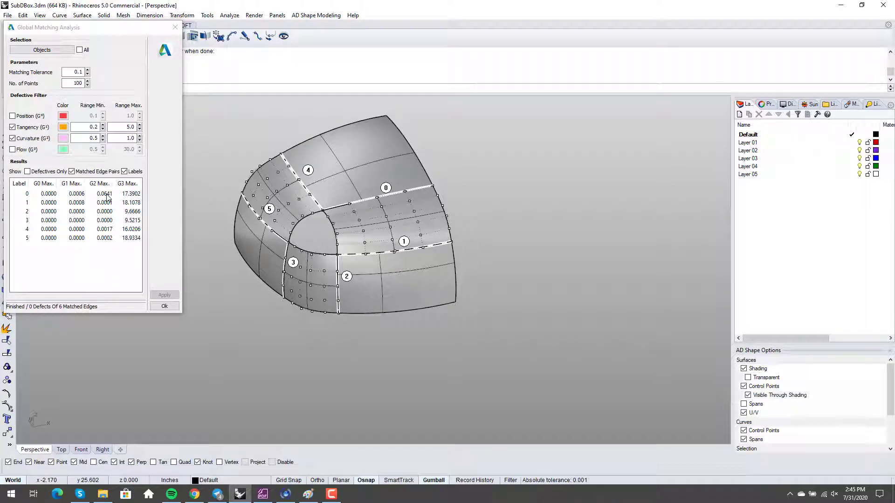
{"action": "left_click", "coordinate": [165, 306]}
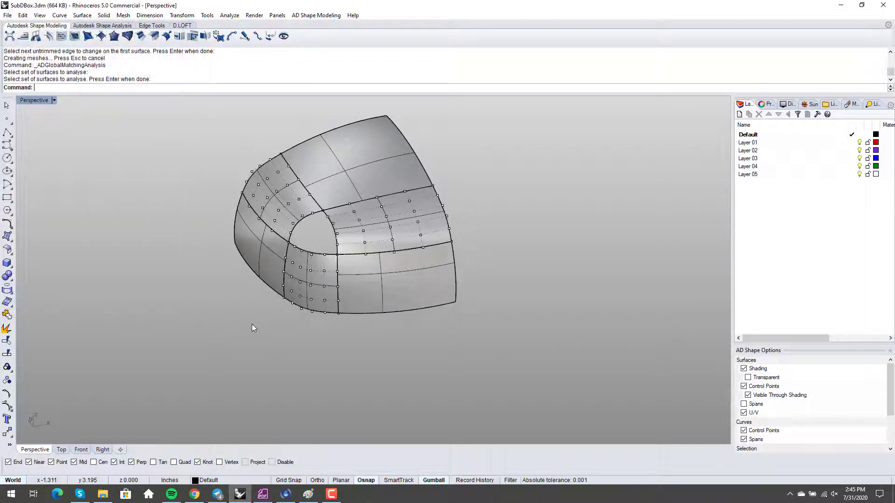
Examine the open corner and the flow of the surrounding transition surfaces from several angles
{"action": "right_click_drag", "start_coordinate": [253, 324], "coordinate": [269, 333]}
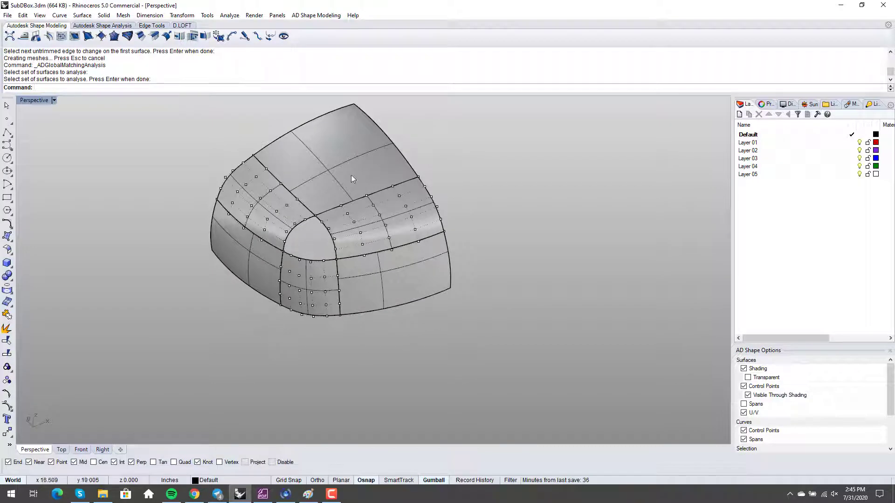
{"action": "right_click_drag", "start_coordinate": [356, 187], "coordinate": [346, 278]}
{"action": "right_click_drag", "start_coordinate": [346, 278], "coordinate": [312, 279]}
{"action": "scroll", "coordinate": [316, 276], "scroll_direction": "up", "scroll_amount": 4}
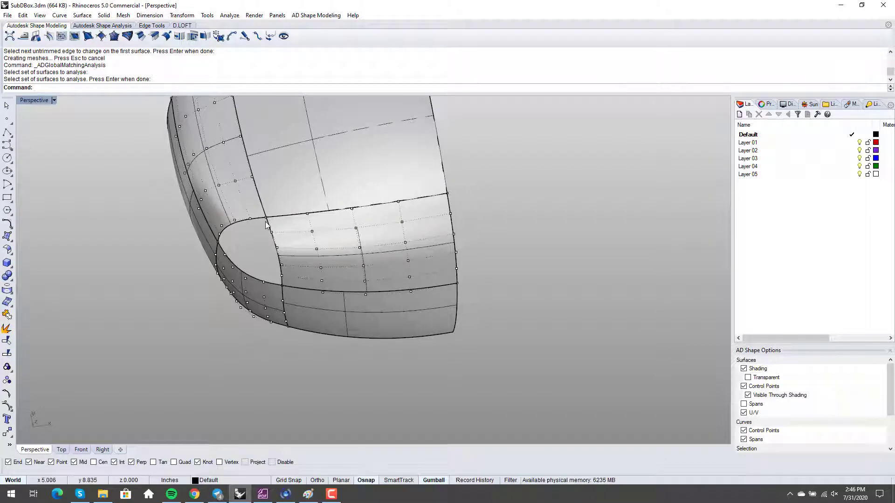
{"action": "right_click_drag", "start_coordinate": [288, 220], "coordinate": [337, 314]}
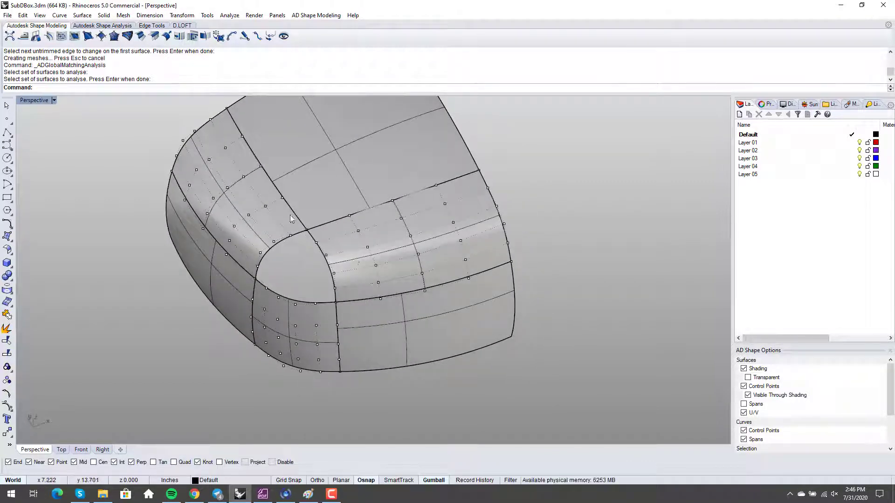
{"action": "right_click_drag", "start_coordinate": [374, 367], "coordinate": [332, 331]}
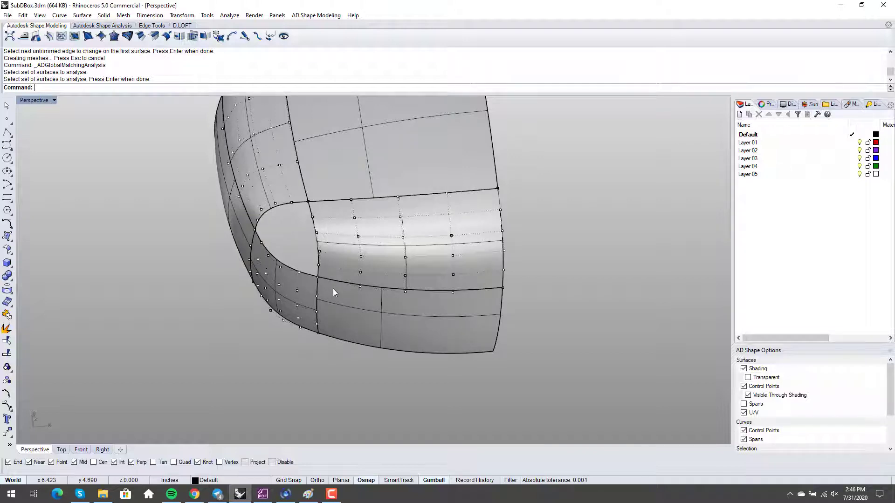
{"action": "right_click_drag", "start_coordinate": [309, 214], "coordinate": [355, 330]}
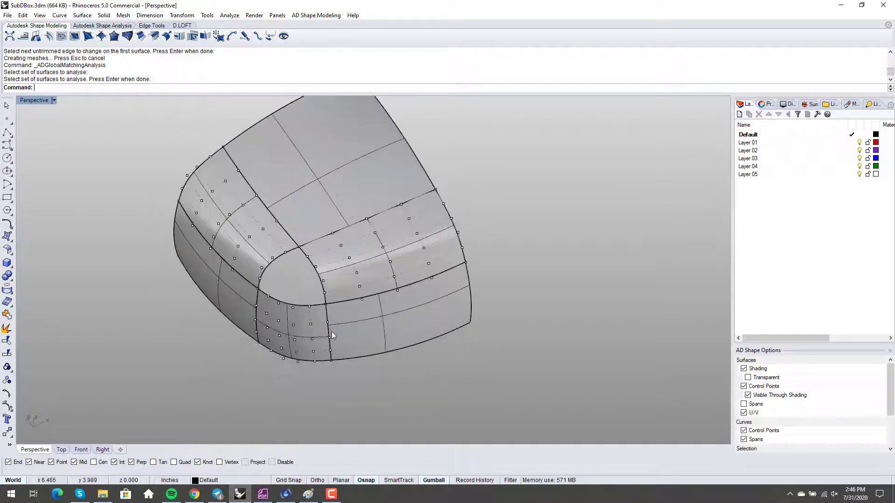
{"action": "right_click_drag", "start_coordinate": [343, 343], "coordinate": [338, 339]}
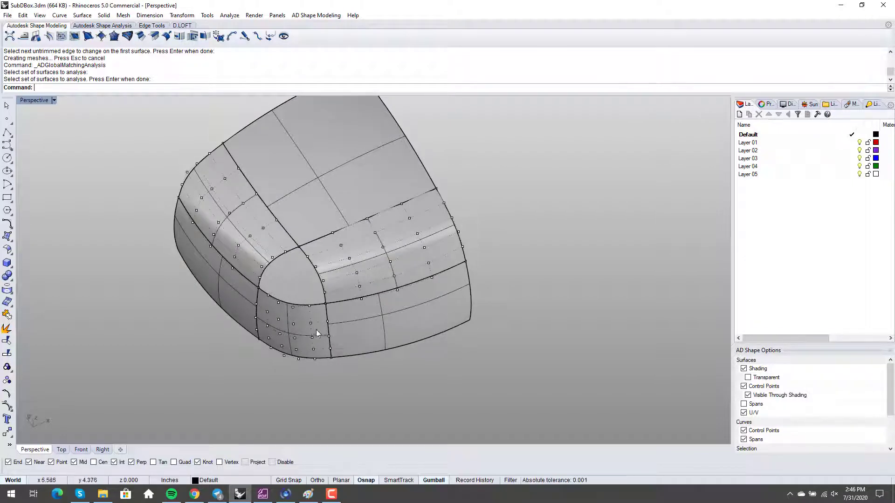
{"action": "right_click_drag", "start_coordinate": [345, 281], "coordinate": [330, 303]}
{"action": "right_click_drag", "start_coordinate": [275, 322], "coordinate": [331, 344]}
Turn off the control points and split the right transition surface along a crosswise isocurve close to the corner opening
{"action": "key", "text": "F11"}
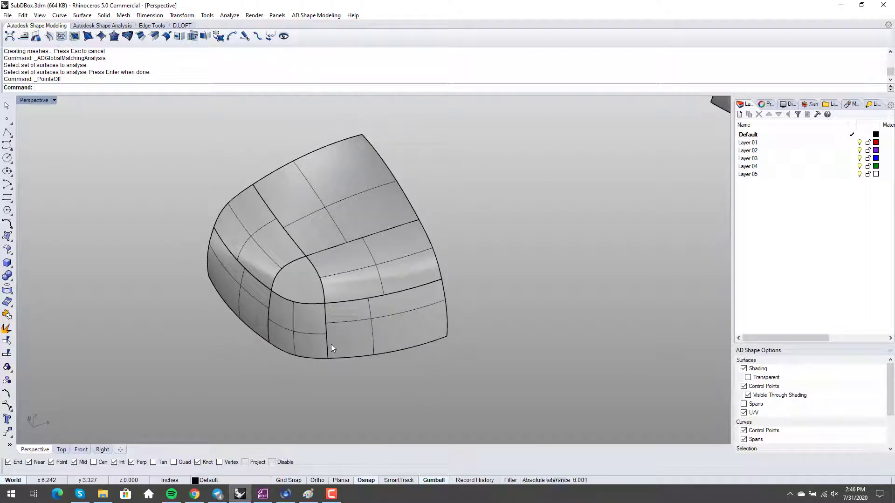
{"action": "key", "text": "ctrl+shift+s"}
{"action": "left_click", "coordinate": [340, 275]}
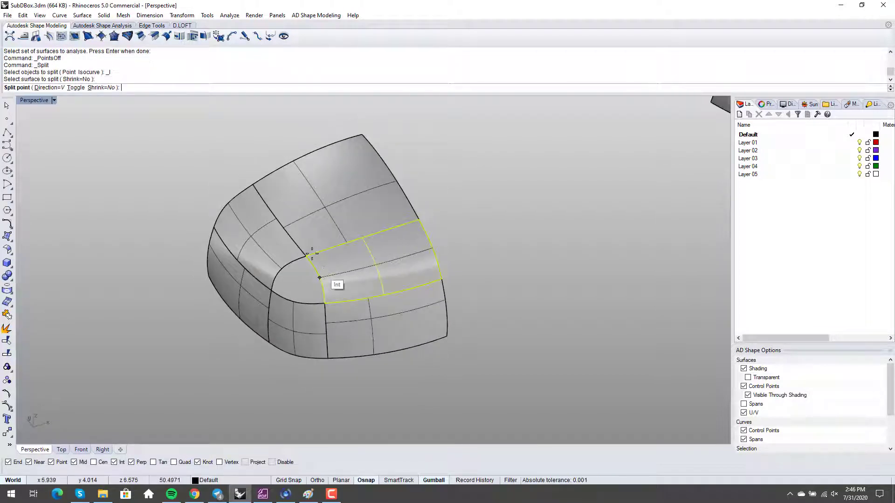
{"action": "scroll", "coordinate": [311, 255], "scroll_direction": "up", "scroll_amount": 2}
{"action": "type", "text": "t"}
{"action": "key", "text": "Return"}
{"action": "scroll", "coordinate": [325, 264], "scroll_direction": "up", "scroll_amount": 3}
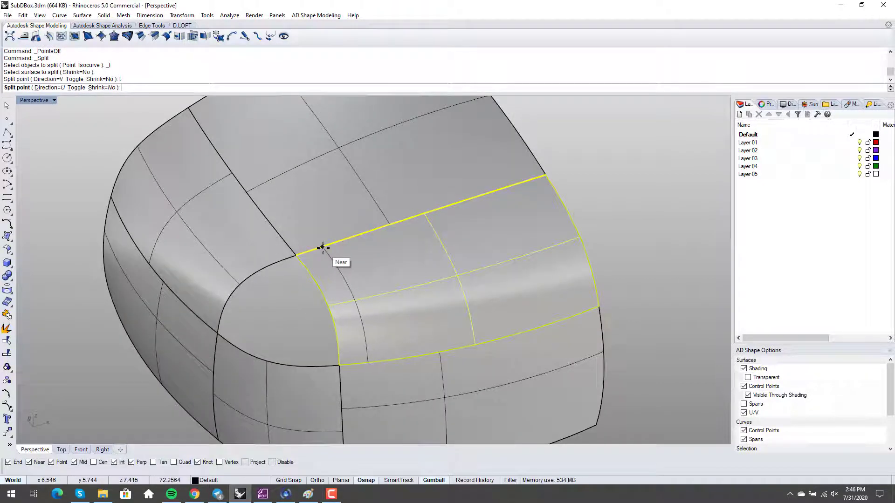
{"action": "left_click", "coordinate": [322, 247]}
{"action": "right_click", "coordinate": [323, 247]}
{"action": "scroll", "coordinate": [323, 247], "scroll_direction": "down", "scroll_amount": 3}
{"action": "right_click_drag", "start_coordinate": [323, 248], "coordinate": [369, 352]}
Split the right side surface along a vertical isocurve that continues the split in the right transition surface
{"action": "right_click", "coordinate": [369, 352]}
{"action": "left_click", "coordinate": [369, 353]}
{"action": "right_click", "coordinate": [361, 333]}
{"action": "right_click", "coordinate": [353, 343]}
{"action": "left_click", "coordinate": [357, 352]}
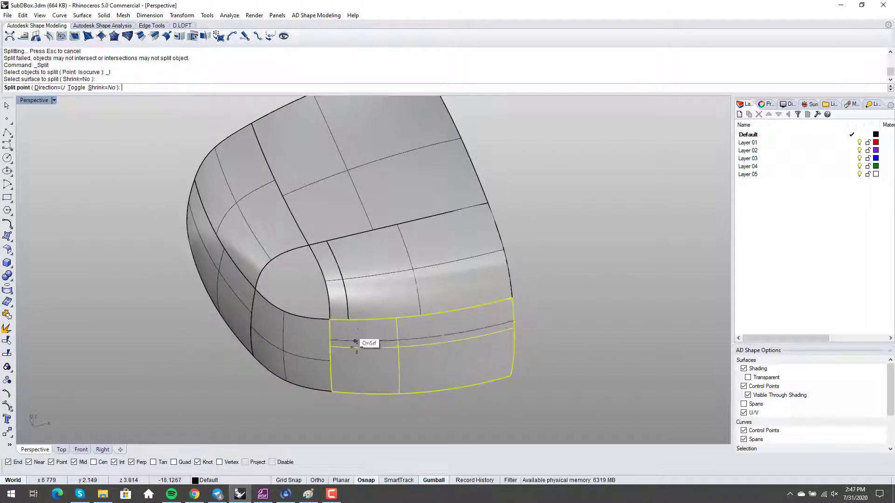
{"action": "type", "text": "t"}
{"action": "key", "text": "Return"}
{"action": "left_click", "coordinate": [350, 320]}
{"action": "right_click_drag", "start_coordinate": [342, 337], "coordinate": [360, 333]}
{"action": "right_click", "coordinate": [359, 333]}
Split the left transition and left side surfaces along aligned isocurves close to the corner opening
{"action": "left_click", "coordinate": [294, 240]}
{"action": "right_click_drag", "start_coordinate": [293, 238], "coordinate": [307, 269]}
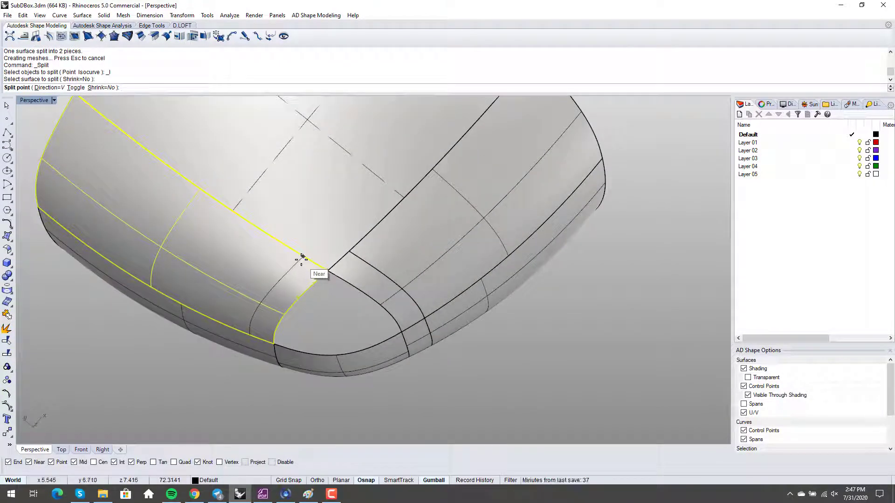
{"action": "left_click", "coordinate": [302, 258]}
{"action": "key", "text": "Return"}
{"action": "right_click_drag", "start_coordinate": [299, 260], "coordinate": [317, 346]}
{"action": "key", "text": "Return"}
{"action": "left_click", "coordinate": [279, 359]}
{"action": "left_click", "coordinate": [293, 336]}
{"action": "key", "text": "Return"}
Delete the vertical corner surface and the four narrow strips split off the transition and side surfaces
{"action": "left_click", "coordinate": [336, 363]}
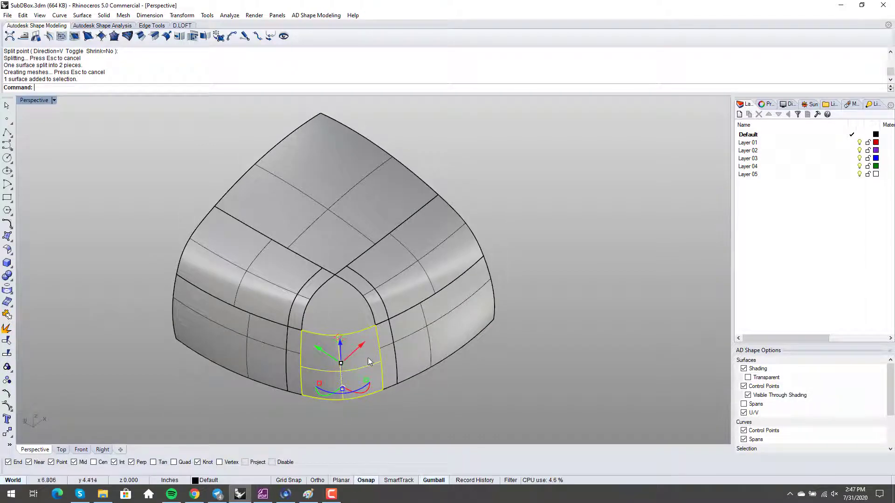
{"action": "key", "text": "Delete"}
{"action": "left_click", "coordinate": [387, 360]}
{"action": "key", "text": "Delete"}
{"action": "left_click", "coordinate": [373, 312]}
{"action": "key", "text": "Delete"}
{"action": "left_click", "coordinate": [314, 297]}
{"action": "key", "text": "Delete"}
{"action": "left_click", "coordinate": [296, 359]}
{"action": "key", "text": "Delete"}
Bridge the bottom edges of the side surfaces with a Curvature-continuous BlendCrv, adjusting its handles symmetrically
{"action": "right_click_drag", "start_coordinate": [337, 364], "coordinate": [321, 371]}
{"action": "key", "text": "Return"}
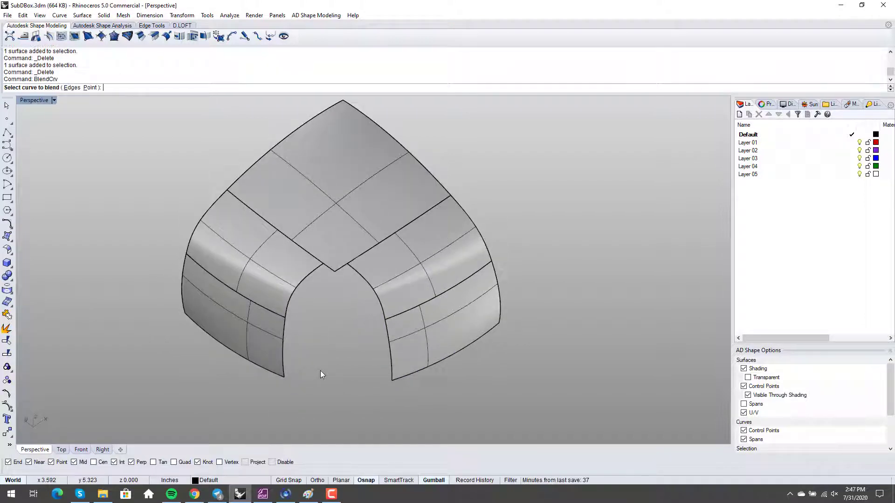
{"action": "left_click", "coordinate": [413, 374]}
{"action": "left_click", "coordinate": [279, 375]}
{"action": "right_click_drag", "start_coordinate": [336, 373], "coordinate": [352, 264]}
{"action": "scroll", "coordinate": [352, 263], "scroll_direction": "up", "scroll_amount": 2}
{"action": "scroll", "coordinate": [353, 263], "scroll_direction": "up", "scroll_amount": 2}
{"action": "left_click_drag", "start_coordinate": [308, 283], "coordinate": [311, 285], "text": "shift"}
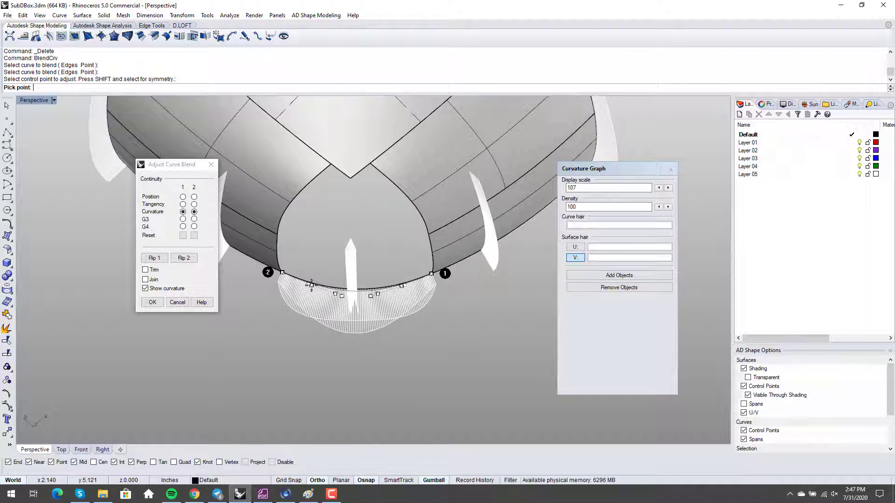
{"action": "left_click", "coordinate": [348, 328]}
{"action": "right_click", "coordinate": [388, 371]}
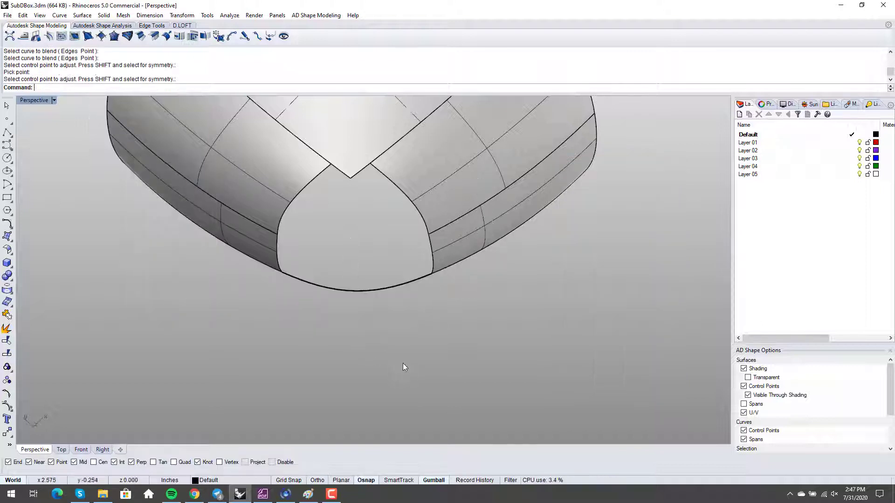
Blend the upper edges of the two side surfaces across the corner with BlendCrv at Curvature continuity, adjusting the handles symmetrically
{"action": "right_click_drag", "start_coordinate": [403, 363], "coordinate": [387, 360]}
{"action": "right_click", "coordinate": [387, 361]}
{"action": "left_click", "coordinate": [254, 242]}
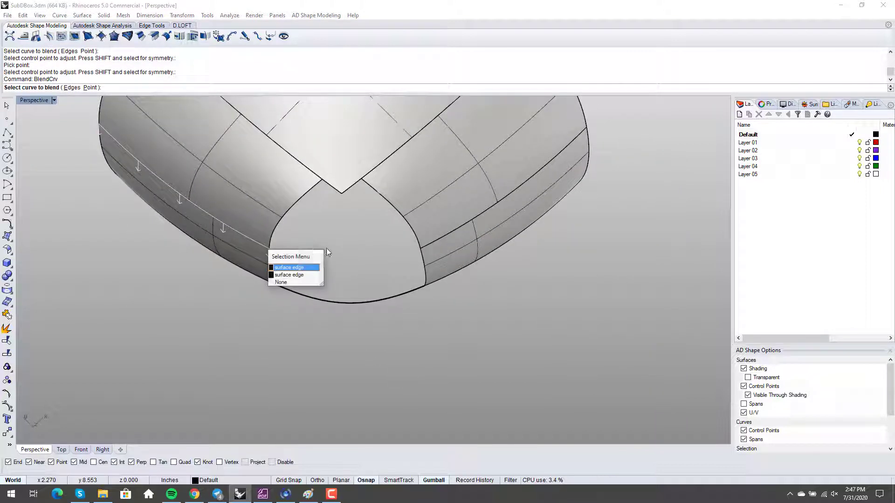
{"action": "left_click", "coordinate": [294, 274]}
{"action": "left_click", "coordinate": [442, 238]}
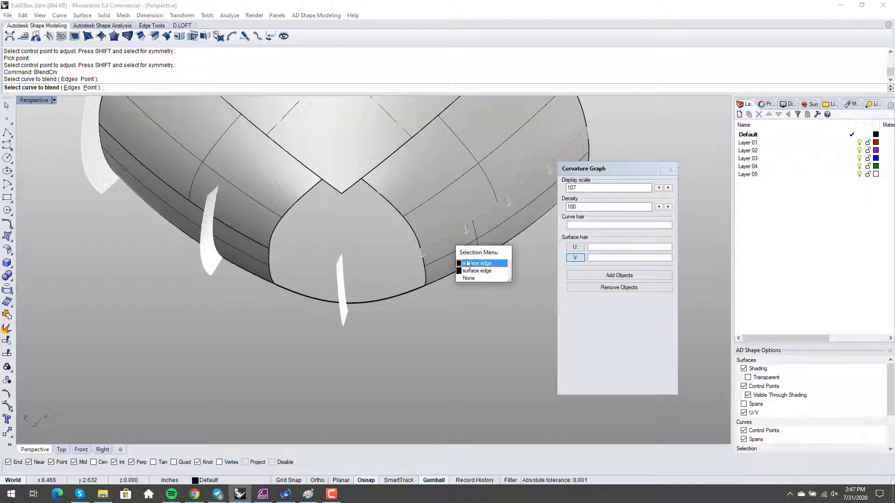
{"action": "left_click", "coordinate": [455, 282]}
{"action": "scroll", "coordinate": [363, 284], "scroll_direction": "up", "scroll_amount": 2}
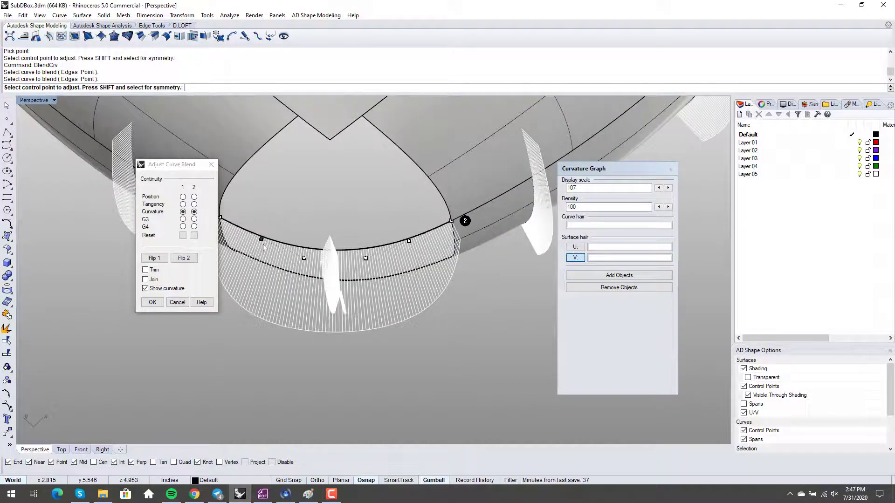
{"action": "left_click_drag", "start_coordinate": [262, 239], "coordinate": [265, 241], "text": "shift"}
{"action": "right_click_drag", "start_coordinate": [422, 335], "coordinate": [426, 322]}
{"action": "scroll", "coordinate": [439, 356], "scroll_direction": "down", "scroll_amount": 5}
{"action": "right_click", "coordinate": [438, 357]}
{"action": "right_click_drag", "start_coordinate": [438, 357], "coordinate": [400, 288], "text": "shift"}
Create a vertical corner surface with EdgeSrf from the two blend curves and the facing edges of the side surfaces
{"action": "left_click", "coordinate": [82, 15]}
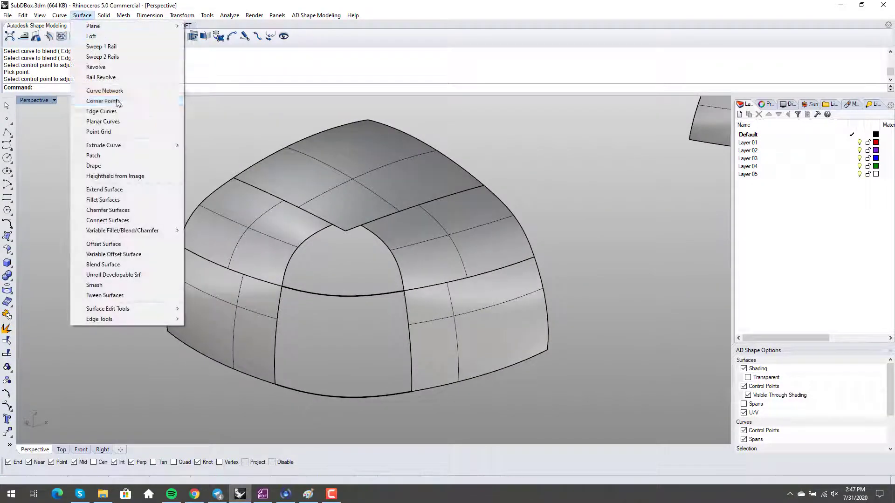
{"action": "left_click", "coordinate": [116, 114]}
{"action": "right_click_drag", "start_coordinate": [237, 216], "coordinate": [384, 261]}
{"action": "left_click", "coordinate": [385, 258]}
{"action": "left_click", "coordinate": [413, 354]}
{"action": "left_click", "coordinate": [409, 358]}
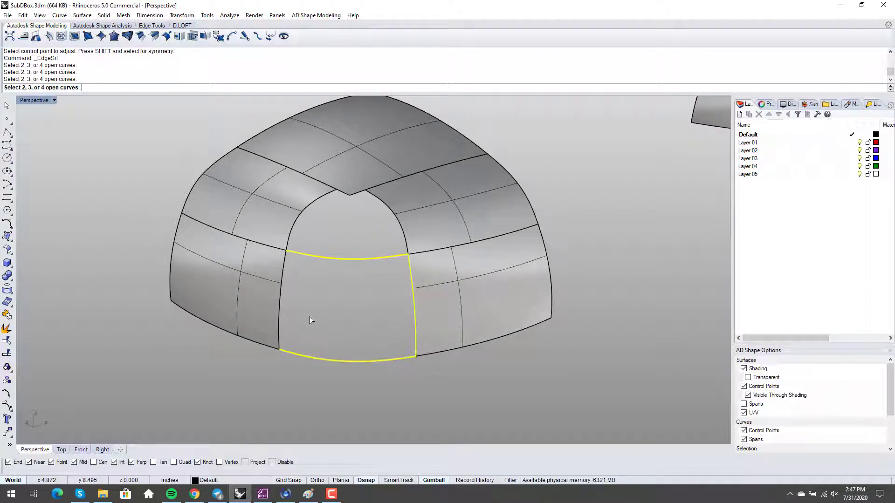
{"action": "left_click", "coordinate": [278, 317]}
{"action": "right_click_drag", "start_coordinate": [318, 317], "coordinate": [340, 311]}
{"action": "left_click", "coordinate": [340, 312]}
Delete the two blend curves along the upper and bottom edges of the new vertical corner surface
{"action": "left_click", "coordinate": [360, 262]}
{"action": "left_click", "coordinate": [360, 263]}
{"action": "key", "text": "Delete"}
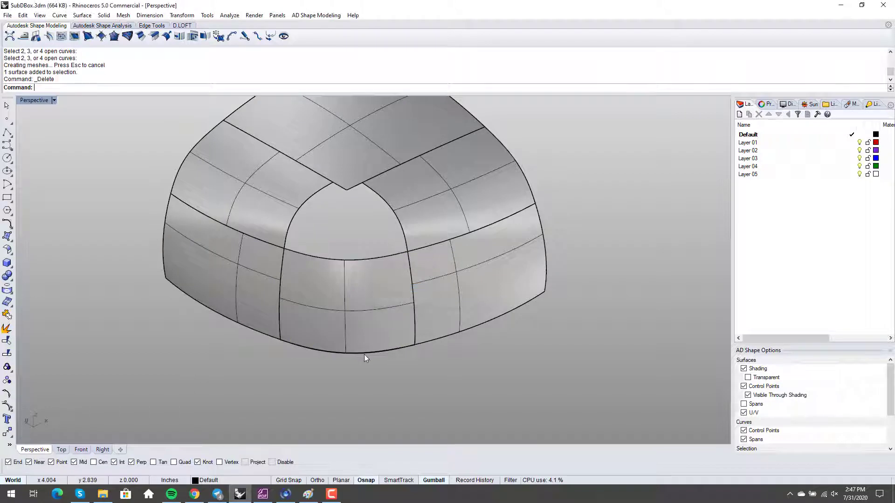
{"action": "left_click", "coordinate": [364, 355]}
Show the vertical corner surface's control points and change its U degree to 4 with ChangeDegree
{"action": "left_click", "coordinate": [365, 331]}
{"action": "key", "text": "F10"}
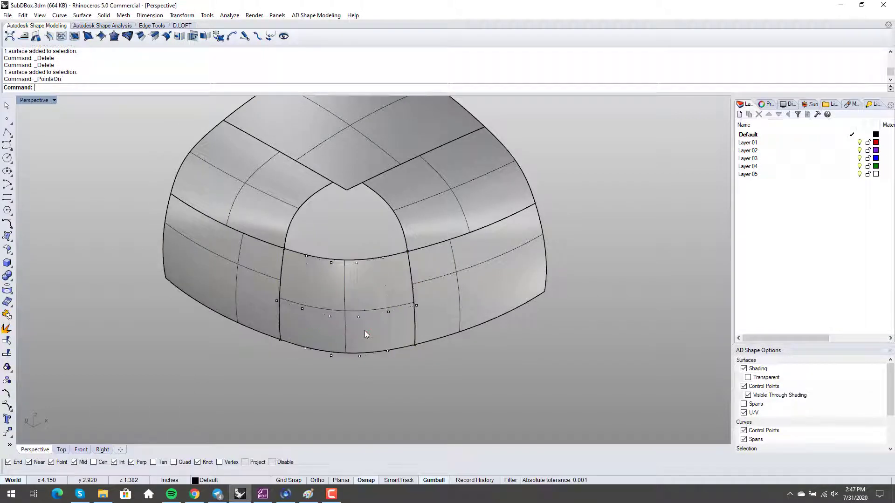
{"action": "type", "text": "ChangeDegree"}
{"action": "key", "text": "Return"}
{"action": "left_click", "coordinate": [364, 331]}
{"action": "key", "text": "Return"}
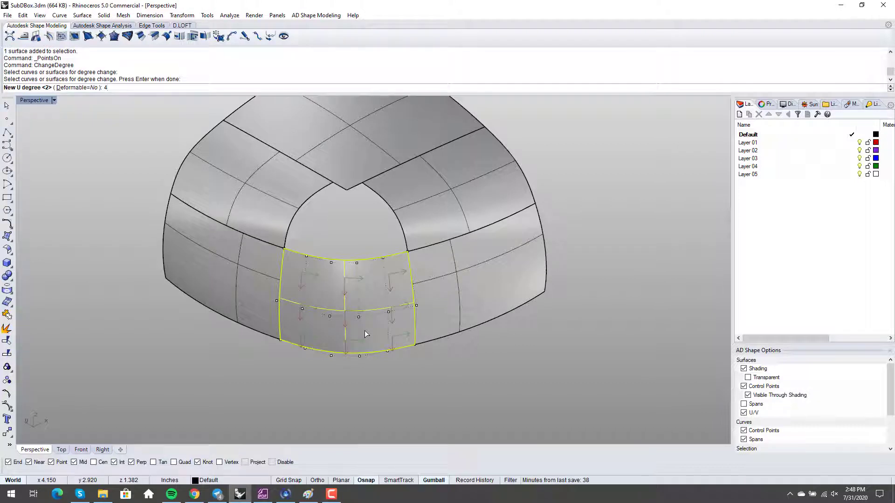
{"action": "type", "text": "4"}
{"action": "key", "text": "Return"}
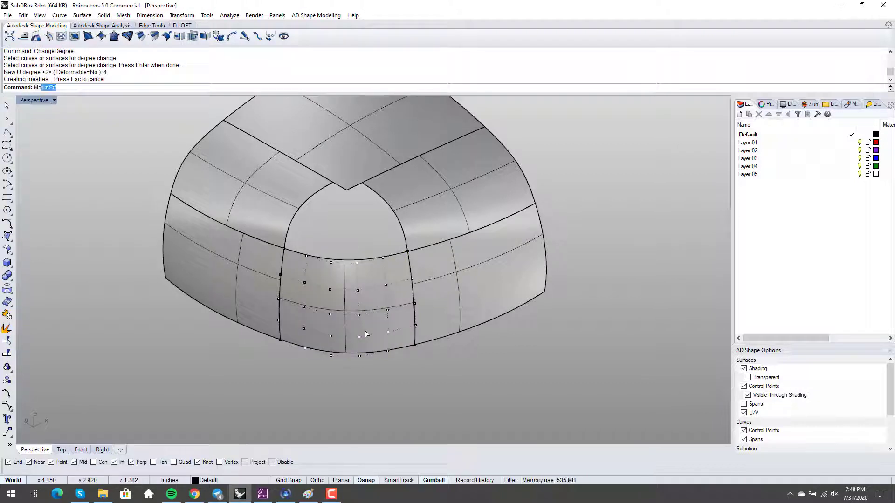
Match the vertical corner surface's two side edges to the neighbouring side surfaces using MatchSrf with MultipleMatches and Curvature continuity
{"action": "type", "text": "Ma"}
{"action": "key", "text": "Return"}
{"action": "left_click", "coordinate": [135, 88]}
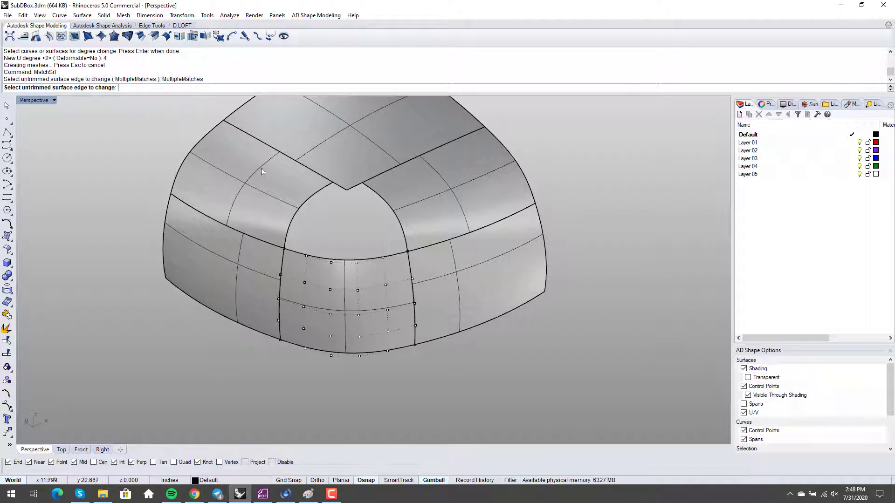
{"action": "left_click", "coordinate": [408, 263]}
{"action": "left_click", "coordinate": [408, 264]}
{"action": "key", "text": "Return"}
{"action": "left_click", "coordinate": [283, 261]}
{"action": "left_click", "coordinate": [283, 261]}
{"action": "key", "text": "Return"}
{"action": "key", "text": "Return"}
{"action": "key", "text": "Return"}
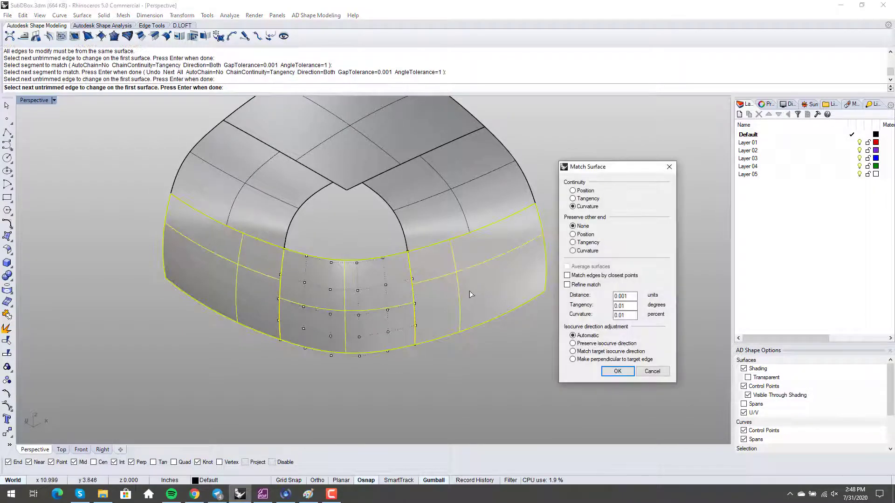
{"action": "key", "text": "Return"}
Run Global Matching Analysis on all the corner surfaces to check the tangency and curvature of the matched edges
{"action": "right_click_drag", "start_coordinate": [381, 332], "coordinate": [382, 365]}
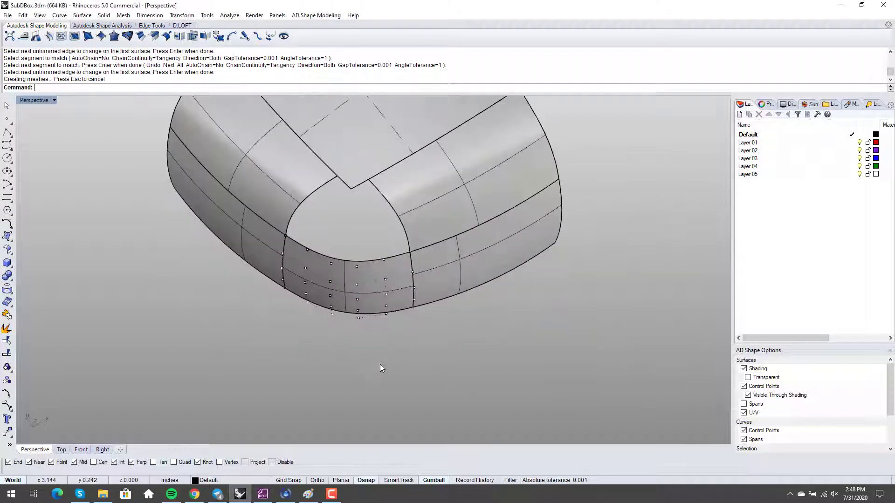
{"action": "scroll", "coordinate": [387, 365], "scroll_direction": "down", "scroll_amount": 7}
{"action": "key", "text": "F4"}
{"action": "key", "text": "ctrl+a"}
{"action": "key", "text": "Return"}
{"action": "left_click", "coordinate": [163, 295]}
{"action": "scroll", "coordinate": [390, 374], "scroll_direction": "up", "scroll_amount": 3}
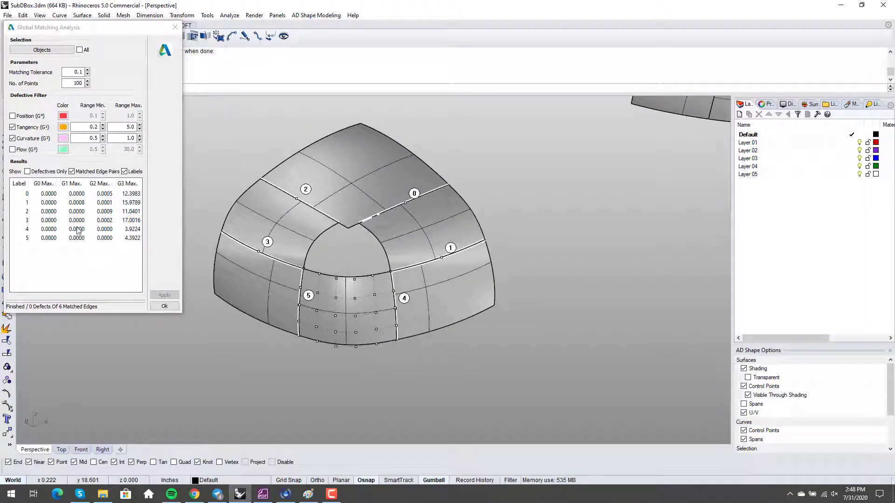
{"action": "left_click", "coordinate": [164, 306]}
Examine the widened corner opening, the top surface's protruding tip and the surrounding surface flow from several angles
{"action": "right_click_drag", "start_coordinate": [368, 305], "coordinate": [326, 201]}
{"action": "scroll", "coordinate": [353, 271], "scroll_direction": "up", "scroll_amount": 2}
{"action": "scroll", "coordinate": [353, 271], "scroll_direction": "up", "scroll_amount": 1}
{"action": "scroll", "coordinate": [342, 280], "scroll_direction": "down", "scroll_amount": 3}
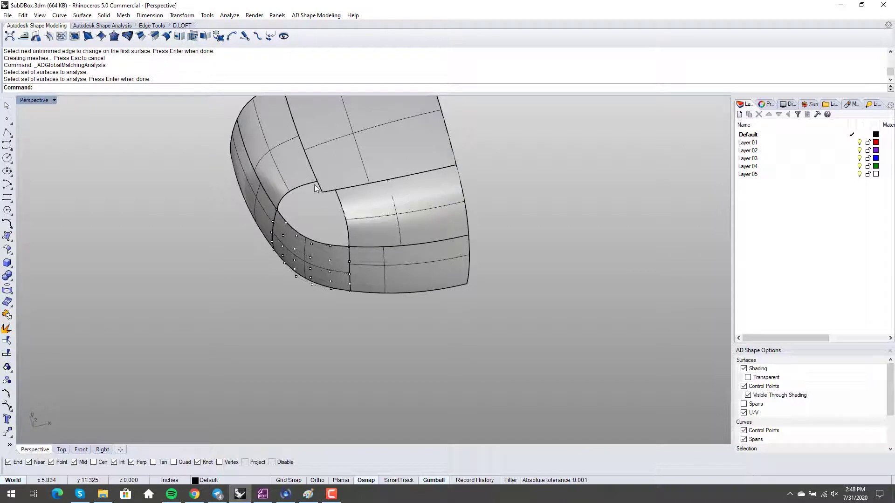
{"action": "right_click_drag", "start_coordinate": [315, 186], "coordinate": [342, 236]}
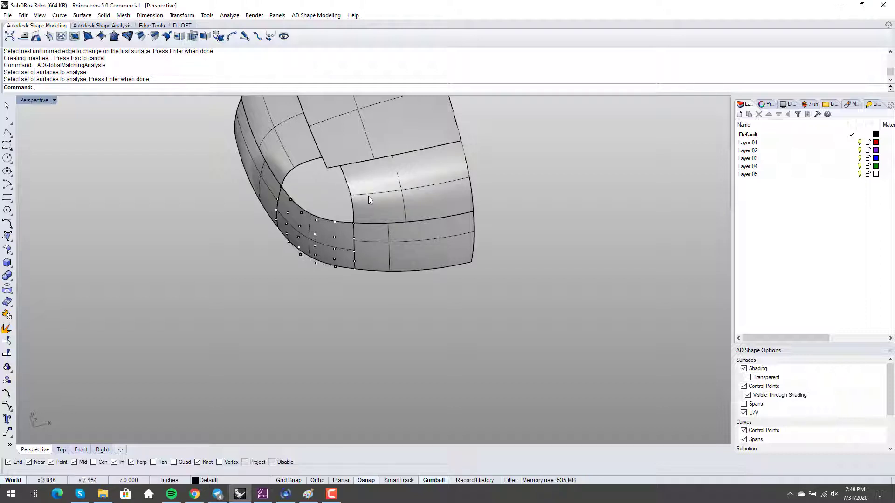
{"action": "right_click_drag", "start_coordinate": [368, 200], "coordinate": [383, 245]}
{"action": "left_click", "coordinate": [329, 236]}
{"action": "key", "text": "F10"}
{"action": "key", "text": "Escape"}
{"action": "right_click_drag", "start_coordinate": [330, 260], "coordinate": [331, 211]}
{"action": "scroll", "coordinate": [349, 213], "scroll_direction": "up", "scroll_amount": 6}
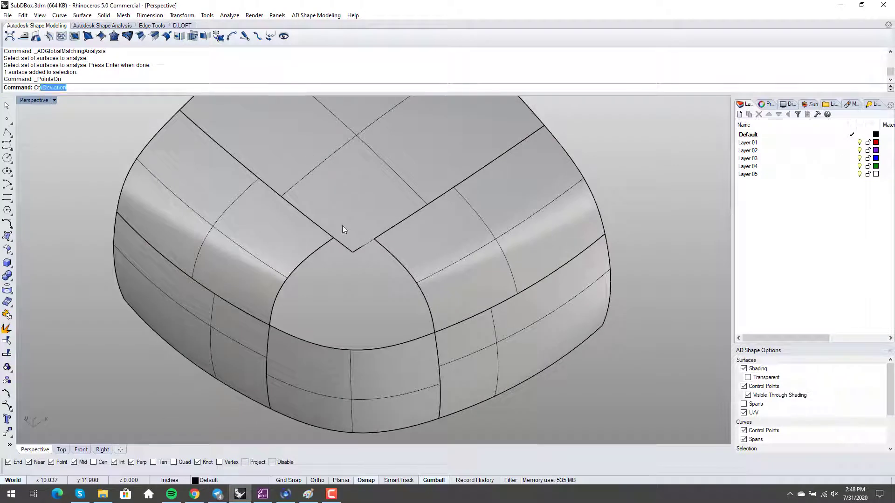
Set up a Curvature-continuous BlendCrv between the upper edges of the left and right transition surfaces near the top surface's tip
{"action": "key", "text": "BackSpace"}
{"action": "type", "text": "BlendCrv"}
{"action": "key", "text": "Return"}
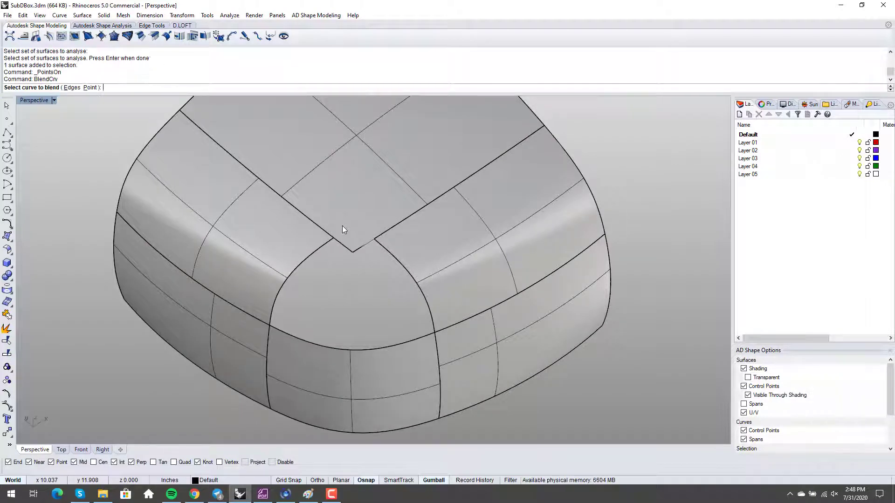
{"action": "left_click", "coordinate": [382, 235]}
{"action": "left_click", "coordinate": [413, 268]}
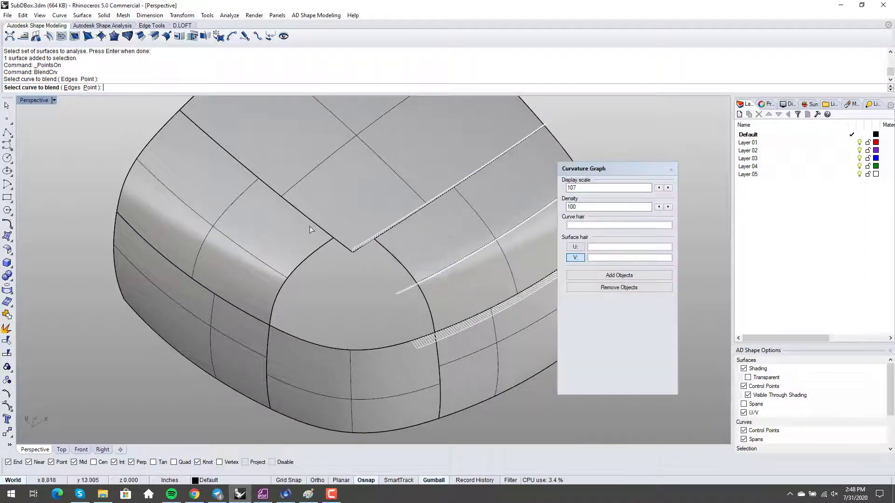
{"action": "left_click", "coordinate": [331, 231]}
{"action": "left_click", "coordinate": [345, 254]}
{"action": "left_click", "coordinate": [373, 239]}
Reduce the curvature graph's display scale, inspect the blend across the top surface's tip and accept the curve
{"action": "scroll", "coordinate": [372, 254], "scroll_direction": "up", "scroll_amount": 5}
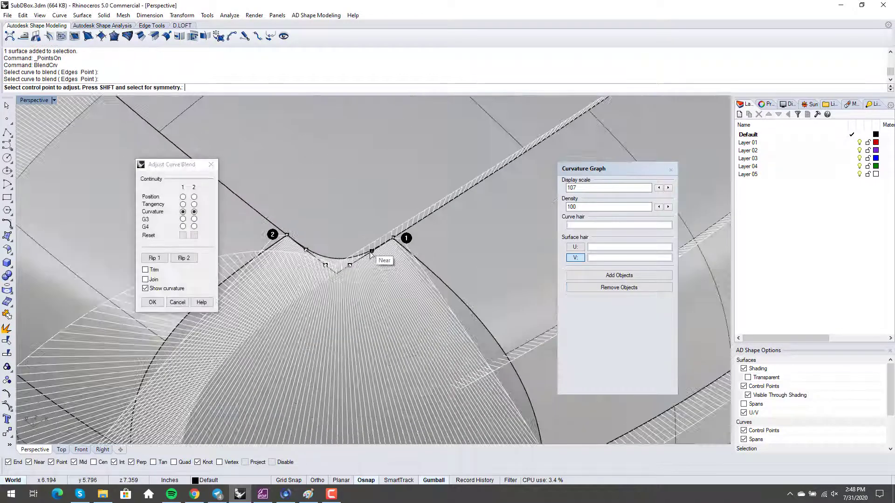
{"action": "scroll", "coordinate": [372, 254], "scroll_direction": "down", "scroll_amount": 4}
{"action": "left_click", "coordinate": [658, 188]}
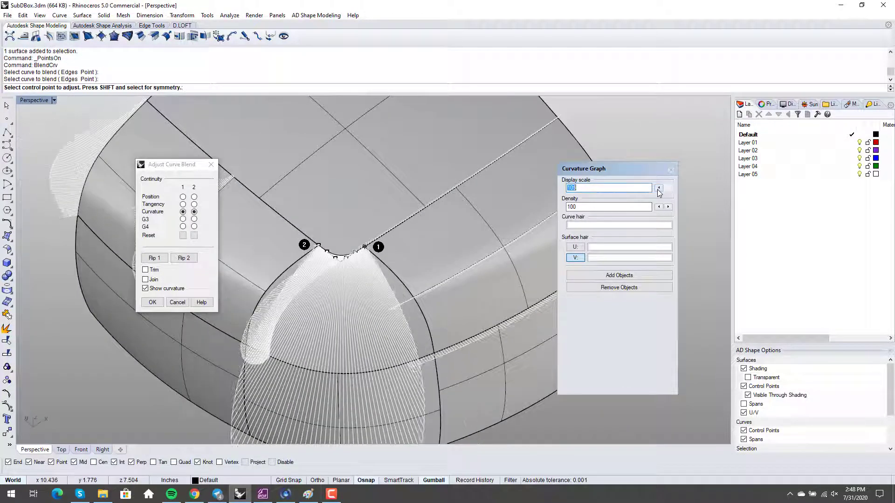
{"action": "left_click", "coordinate": [658, 188]}
{"action": "left_click", "coordinate": [659, 188]}
{"action": "left_click", "coordinate": [658, 189]}
{"action": "right_click_drag", "start_coordinate": [333, 281], "coordinate": [363, 288]}
{"action": "right_click", "coordinate": [464, 370]}
{"action": "right_click_drag", "start_coordinate": [466, 395], "coordinate": [463, 307]}
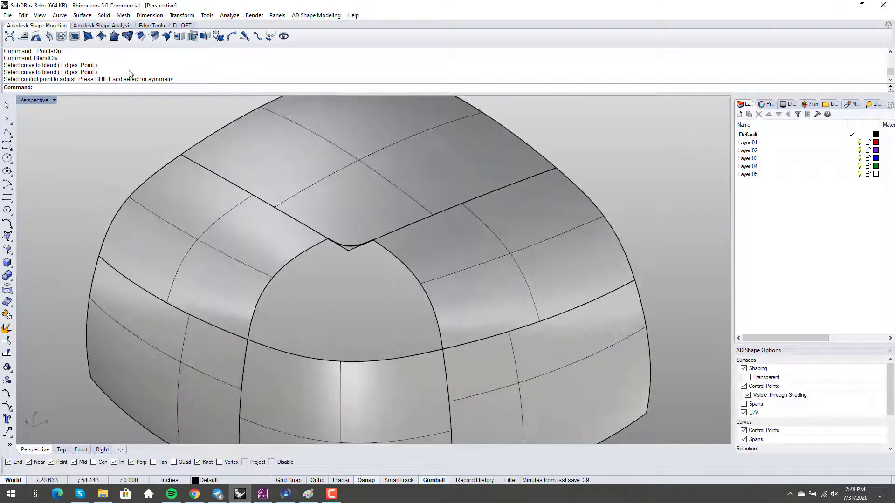
Fill the corner opening with EdgeSrf from the blend curve and three surrounding surface edges, and delete the blend curve
{"action": "left_click", "coordinate": [90, 16]}
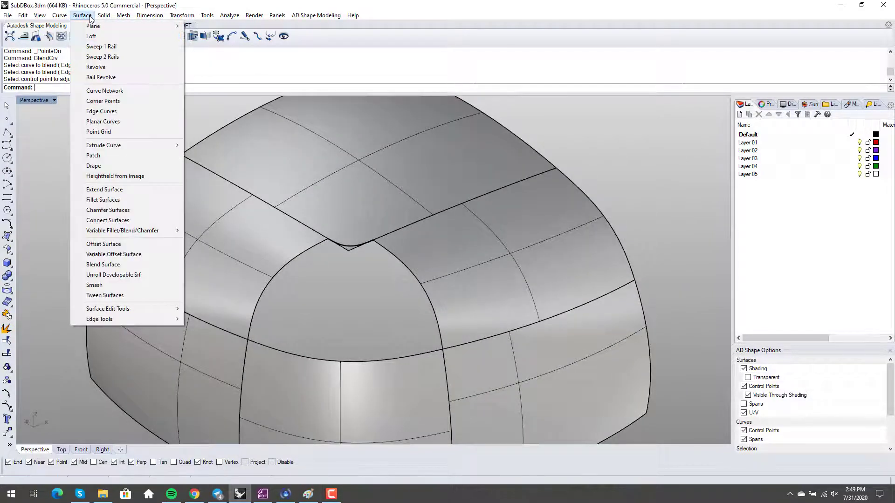
{"action": "left_click", "coordinate": [104, 110]}
{"action": "right_click_drag", "start_coordinate": [328, 251], "coordinate": [328, 225], "text": "shift"}
{"action": "left_click", "coordinate": [355, 220]}
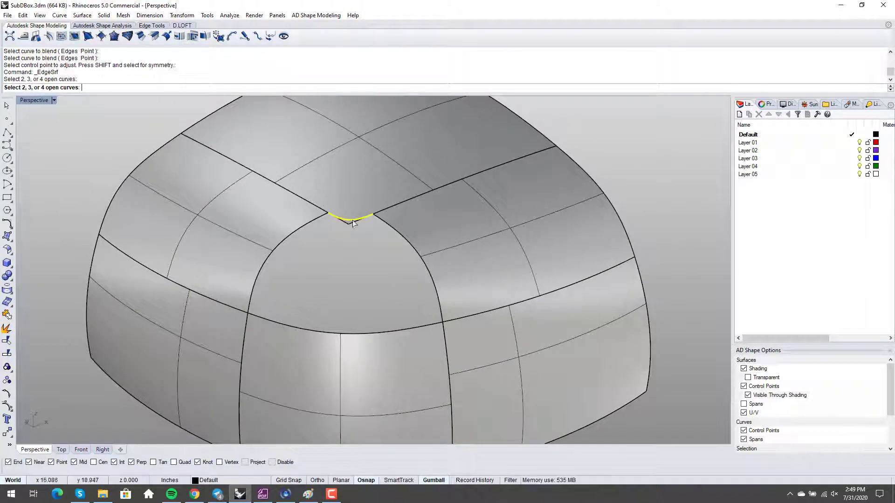
{"action": "left_click", "coordinate": [392, 230]}
{"action": "left_click", "coordinate": [376, 331]}
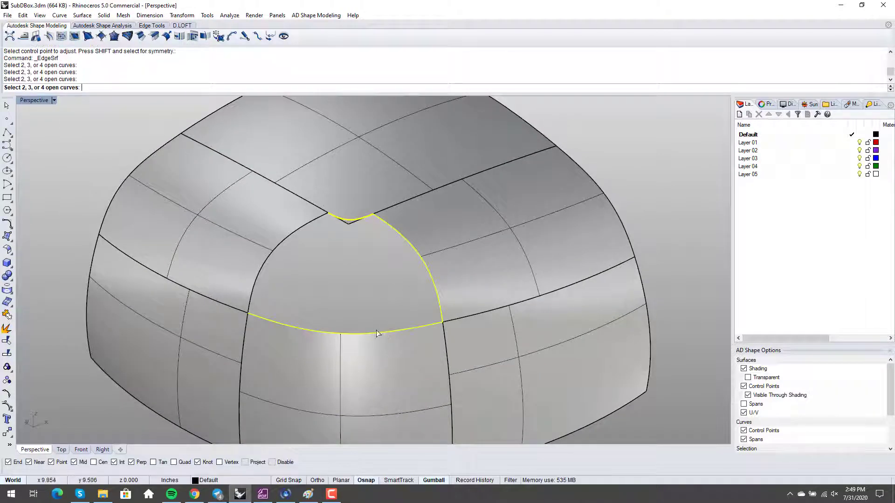
{"action": "left_click", "coordinate": [280, 250]}
{"action": "right_click_drag", "start_coordinate": [278, 245], "coordinate": [383, 253]}
{"action": "left_click", "coordinate": [360, 178]}
{"action": "left_click", "coordinate": [376, 203]}
{"action": "key", "text": "Delete"}
Show the corner patch's control points and start MatchSrf with MultipleMatches, pairing its lower and right edges with the adjoining surfaces
{"action": "left_click", "coordinate": [368, 214]}
{"action": "key", "text": "F10"}
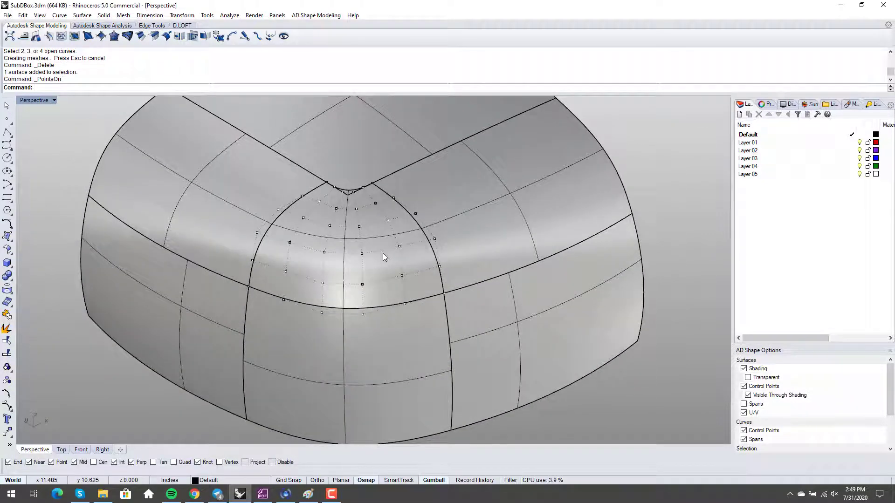
{"action": "type", "text": "MatchSrf"}
{"action": "key", "text": "Return"}
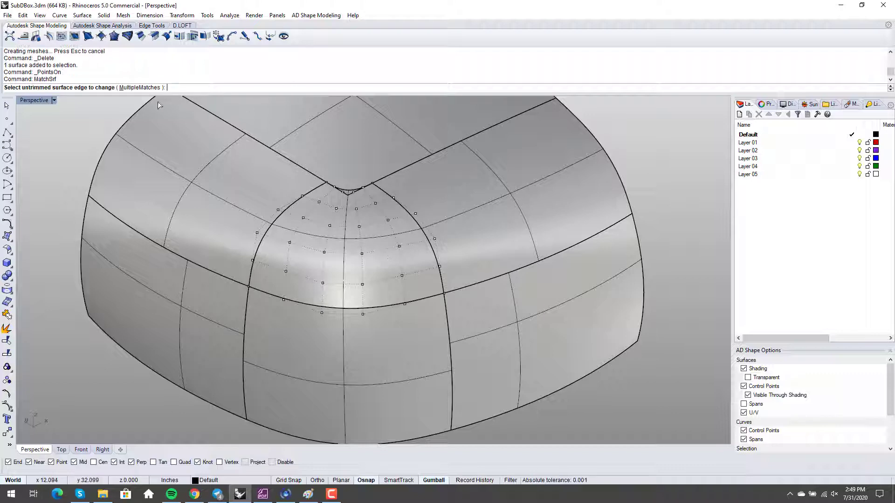
{"action": "left_click", "coordinate": [142, 87]}
{"action": "right_click_drag", "start_coordinate": [474, 417], "coordinate": [378, 351]}
{"action": "left_click", "coordinate": [359, 300]}
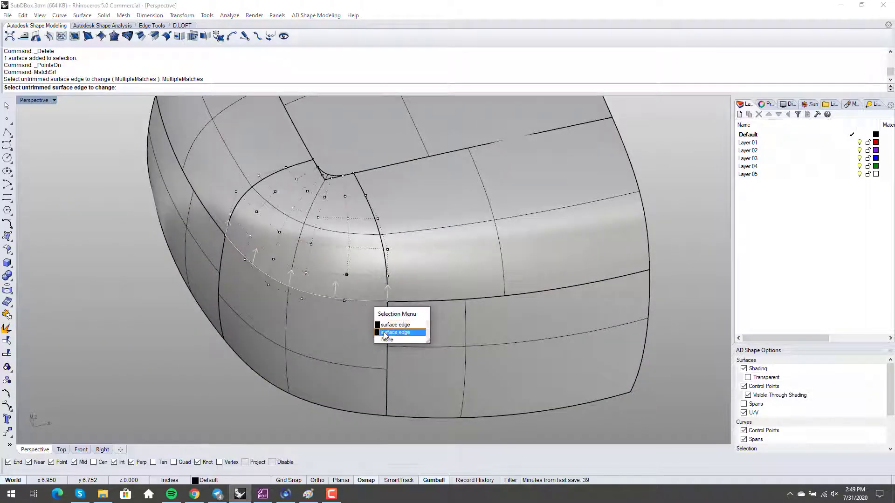
{"action": "left_click", "coordinate": [394, 331]}
{"action": "left_click", "coordinate": [373, 302]}
{"action": "right_click", "coordinate": [374, 302]}
{"action": "left_click", "coordinate": [386, 288]}
{"action": "left_click", "coordinate": [386, 288]}
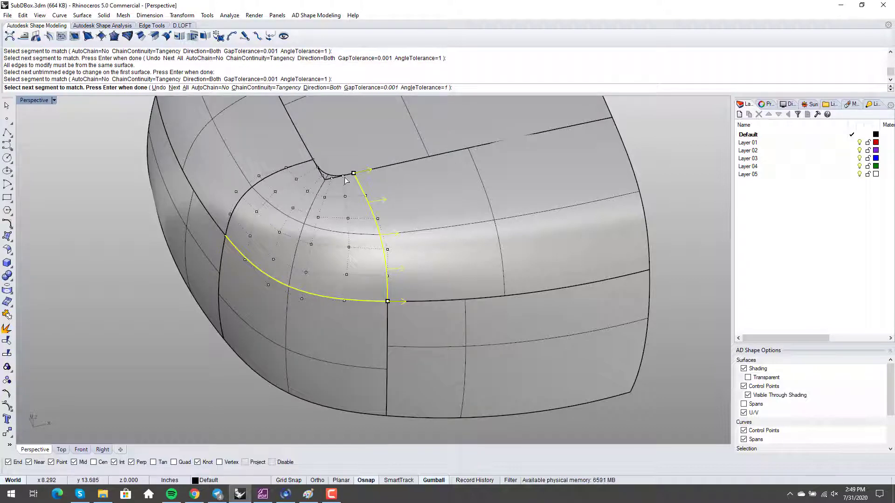
Add the corner patch's left edge to the multiple match and accept it with Curvature continuity
{"action": "right_click", "coordinate": [319, 241]}
{"action": "left_click", "coordinate": [284, 170]}
{"action": "left_click", "coordinate": [283, 171]}
{"action": "right_click", "coordinate": [346, 287]}
{"action": "right_click", "coordinate": [346, 288]}
{"action": "right_click_drag", "start_coordinate": [347, 291], "coordinate": [385, 259]}
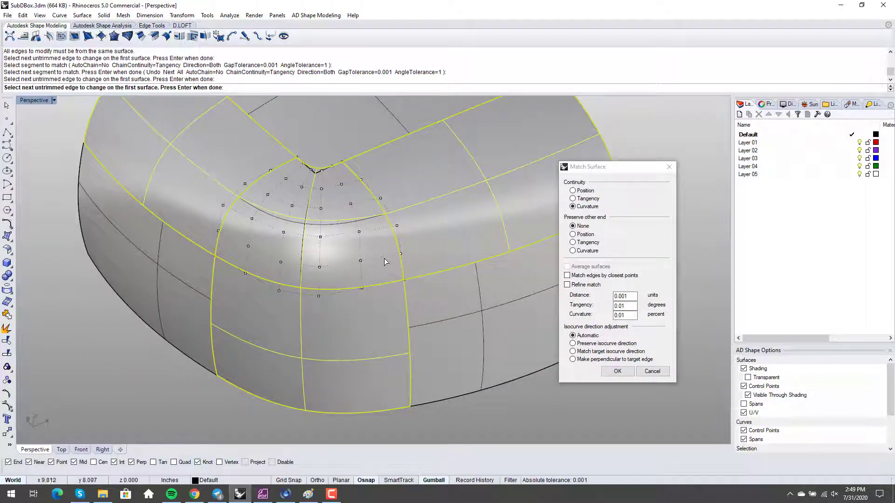
{"action": "right_click_drag", "start_coordinate": [434, 286], "coordinate": [385, 299], "text": "shift"}
{"action": "right_click", "coordinate": [438, 259]}
Examine the matched corner patch's control points and its flow into the left transition and vertical corner surfaces
{"action": "scroll", "coordinate": [437, 233], "scroll_direction": "down", "scroll_amount": 3}
{"action": "scroll", "coordinate": [346, 259], "scroll_direction": "up", "scroll_amount": 4}
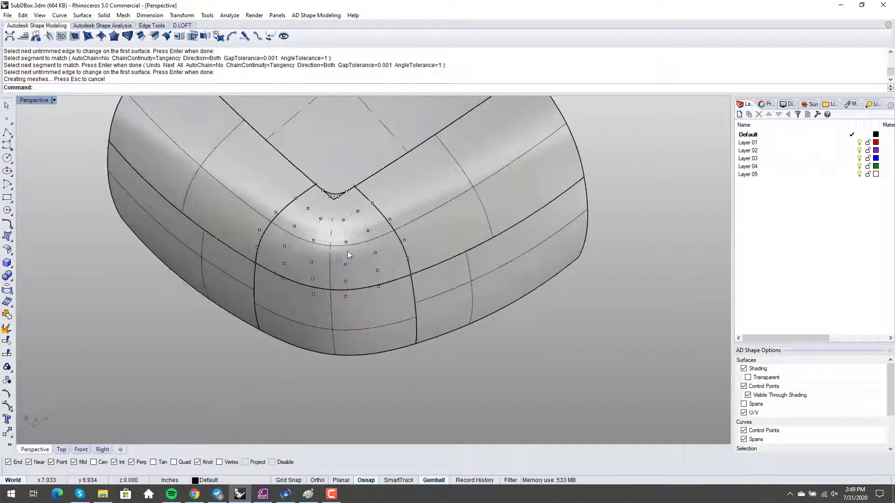
{"action": "right_click_drag", "start_coordinate": [344, 259], "coordinate": [348, 269]}
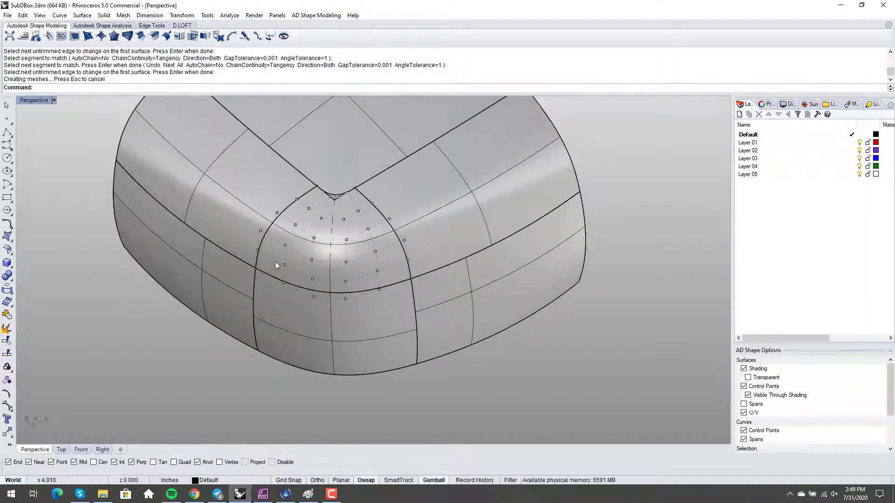
{"action": "left_click", "coordinate": [231, 220]}
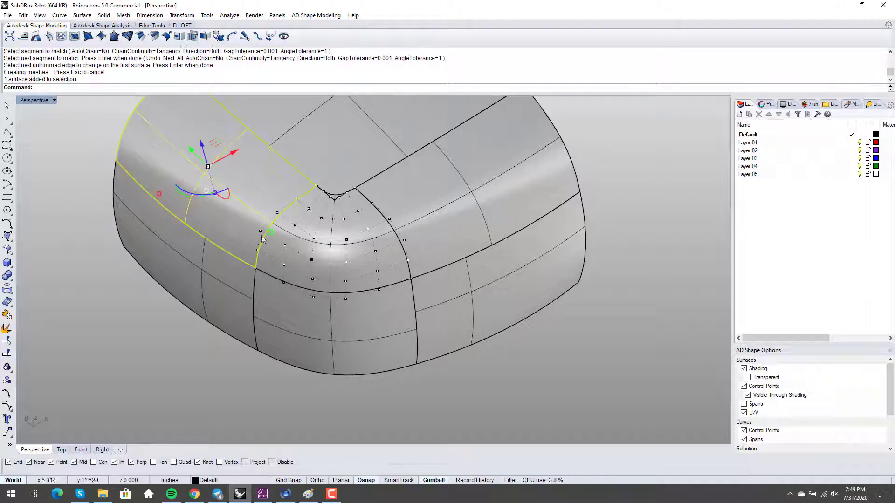
{"action": "left_click", "coordinate": [284, 304]}
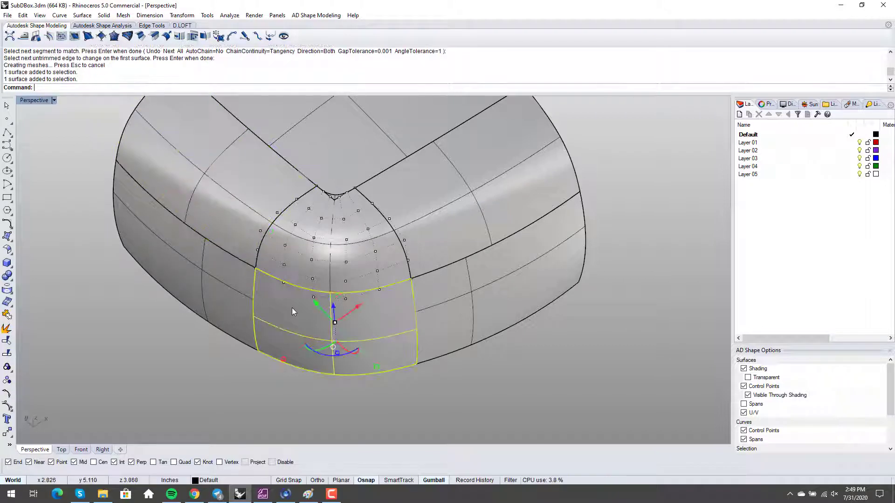
{"action": "key", "text": "Escape"}
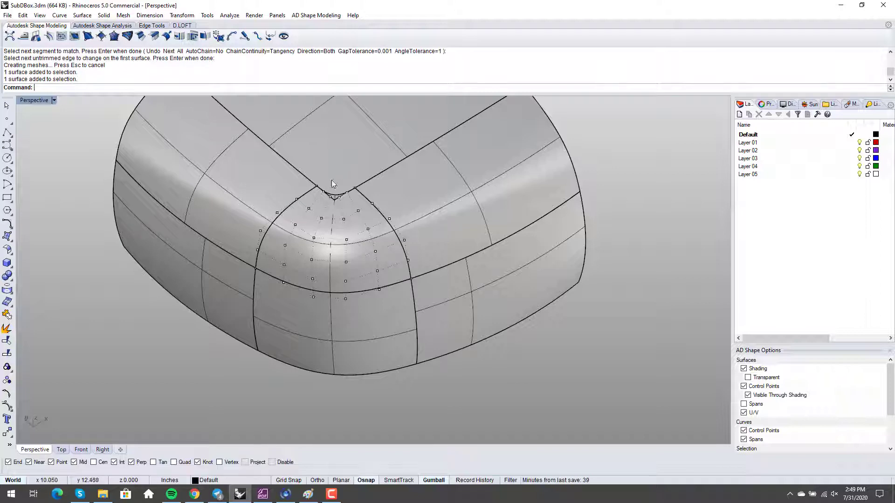
{"action": "right_click_drag", "start_coordinate": [391, 263], "coordinate": [387, 240]}
{"action": "scroll", "coordinate": [376, 262], "scroll_direction": "down", "scroll_amount": 3}
{"action": "scroll", "coordinate": [376, 259], "scroll_direction": "up", "scroll_amount": 5}
{"action": "right_click", "coordinate": [385, 241]}
{"action": "scroll", "coordinate": [379, 241], "scroll_direction": "down", "scroll_amount": 3}
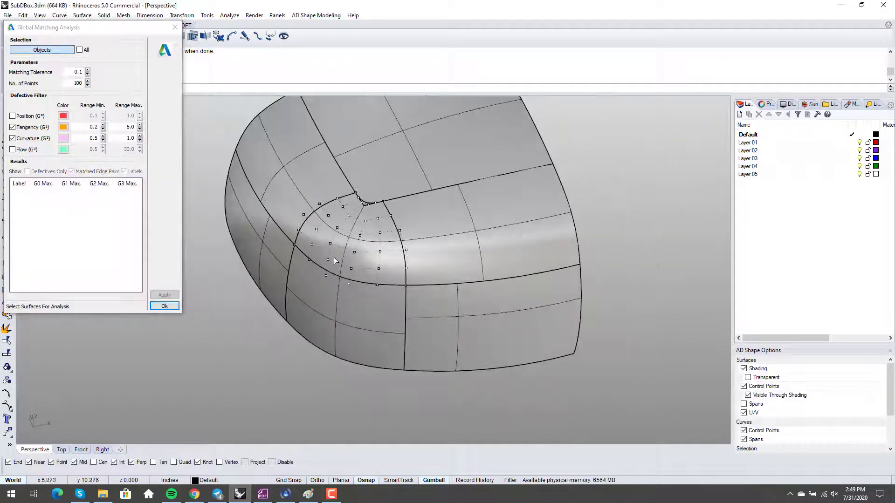
Run Global Matching Analysis on the box surfaces and list only the defective edges
{"action": "right_click_drag", "start_coordinate": [328, 302], "coordinate": [284, 194]}
{"action": "left_click", "coordinate": [284, 190]}
{"action": "right_click", "coordinate": [283, 191]}
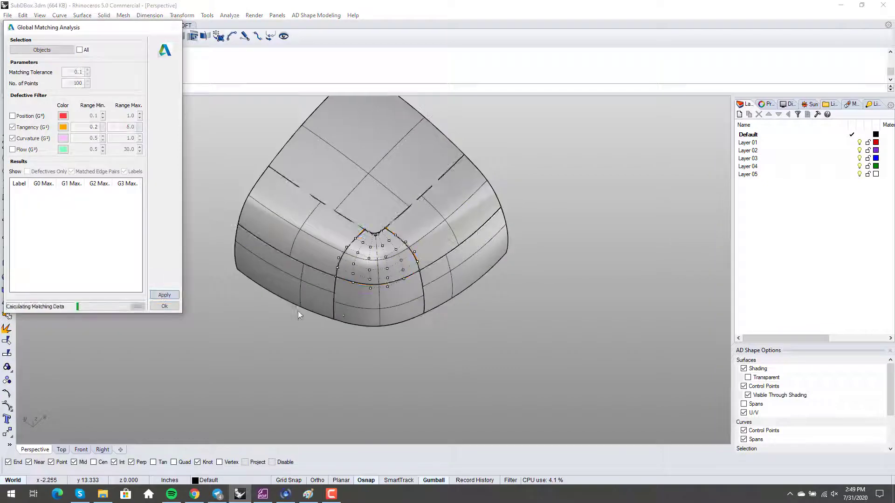
{"action": "scroll", "coordinate": [366, 278], "scroll_direction": "up", "scroll_amount": 3}
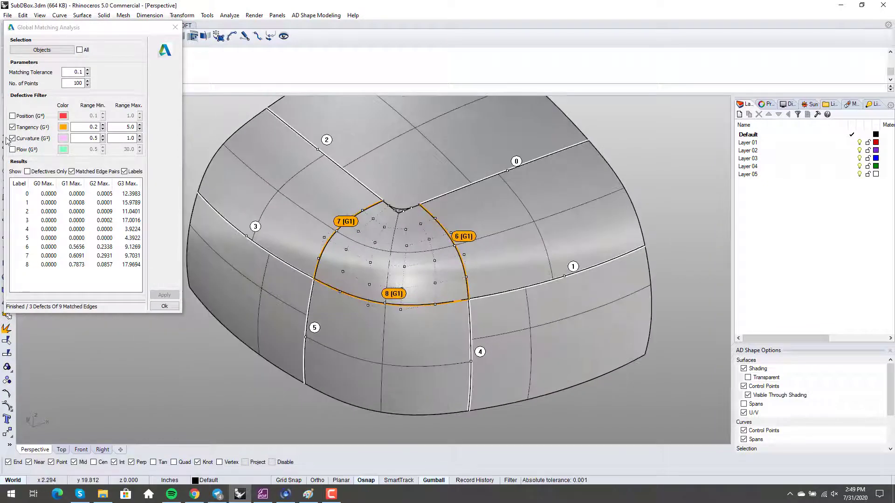
{"action": "left_click", "coordinate": [26, 129]}
{"action": "left_click", "coordinate": [27, 128]}
{"action": "left_click", "coordinate": [36, 172]}
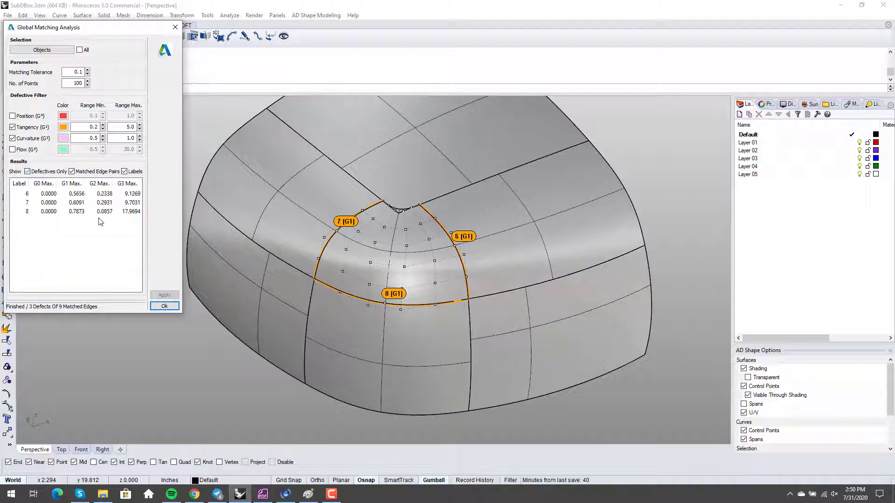
{"action": "left_click", "coordinate": [165, 307]}
Raise the corner patch to degree 6 in both U and V with ChangeDegree
{"action": "right_click_drag", "start_coordinate": [367, 306], "coordinate": [399, 307]}
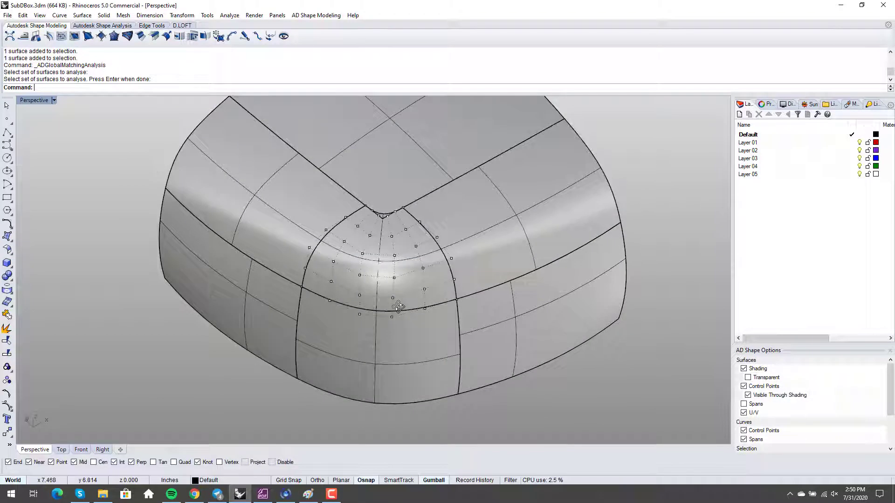
{"action": "type", "text": "ChangeDegree"}
{"action": "key", "text": "Return"}
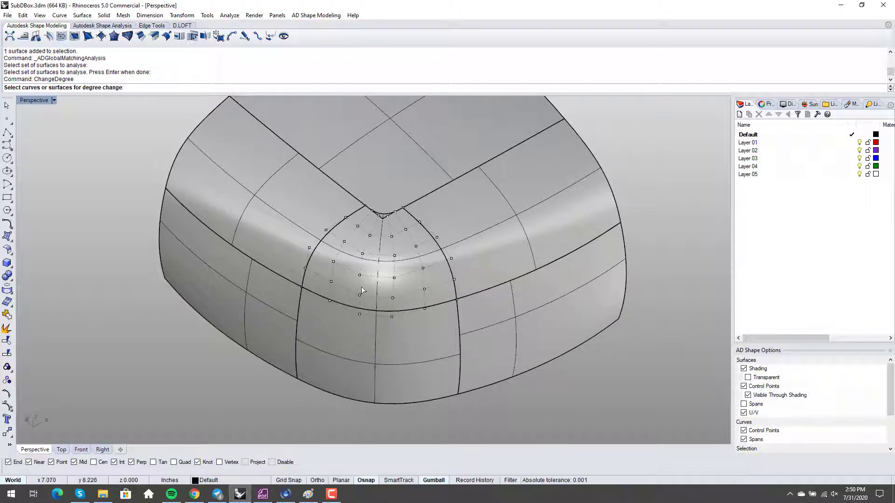
{"action": "left_click", "coordinate": [363, 285]}
{"action": "key", "text": "Return"}
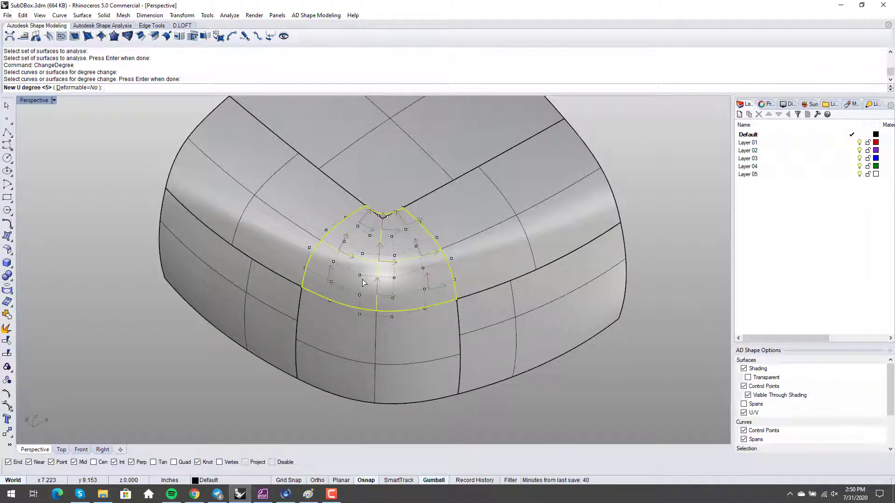
{"action": "type", "text": "6"}
{"action": "key", "text": "Return"}
{"action": "type", "text": "6"}
{"action": "key", "text": "Return"}
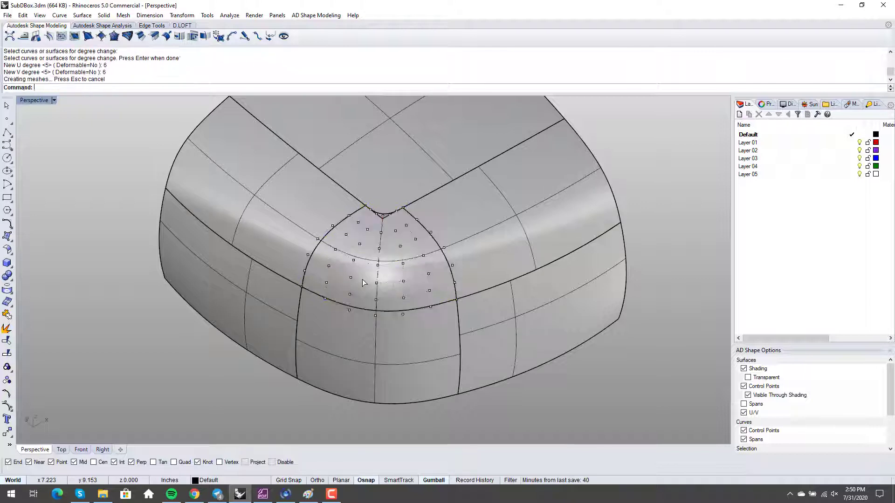
Rematch the degree-6 corner patch's left, right and lower edges to their neighbours with MatchSrf MultipleMatches and Curvature continuity
{"action": "type", "text": "MatchSrf"}
{"action": "key", "text": "Return"}
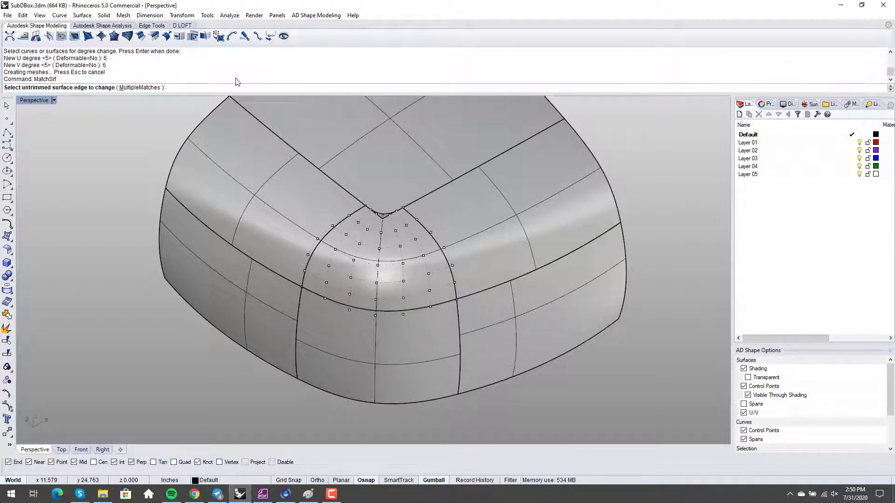
{"action": "left_click", "coordinate": [131, 87]}
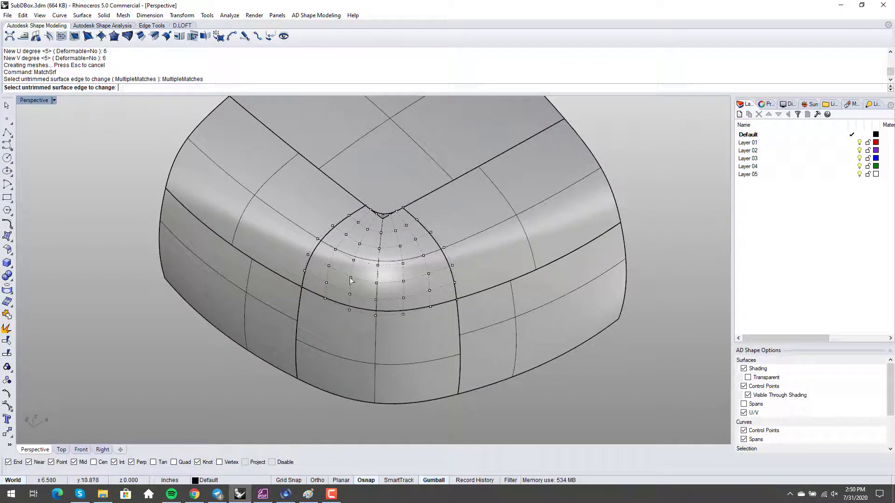
{"action": "left_click", "coordinate": [455, 288]}
{"action": "left_click", "coordinate": [326, 298]}
{"action": "key", "text": "Return"}
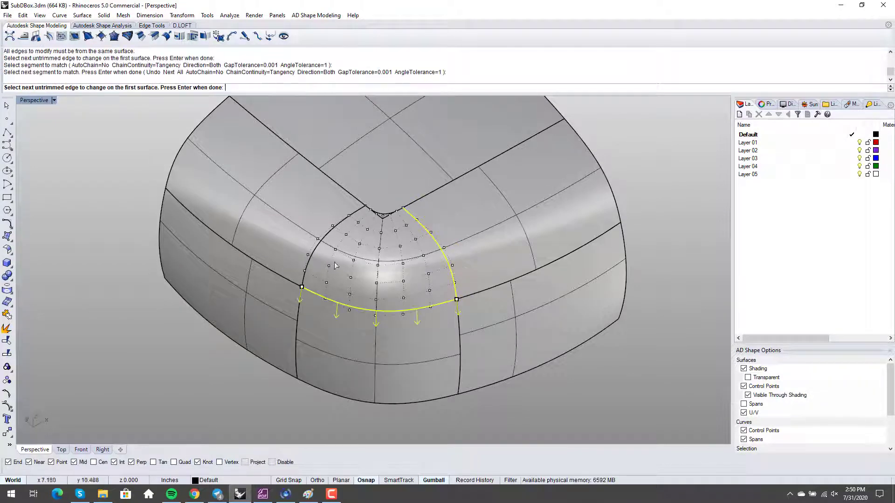
{"action": "key", "text": "Return"}
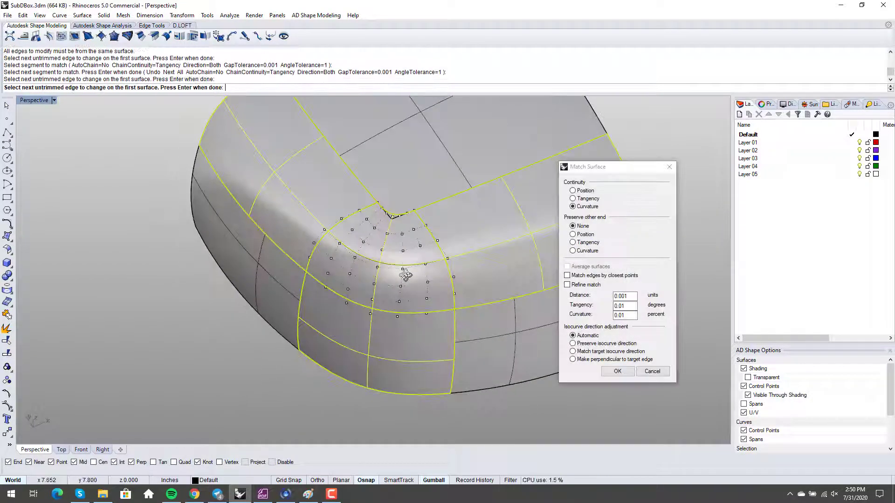
{"action": "right_click_drag", "start_coordinate": [469, 290], "coordinate": [417, 242], "text": "shift"}
{"action": "key", "text": "Return"}
Repeat Global Matching Analysis on the rematched surfaces, inspect the defective edges and list the deviations of all matched edges
{"action": "scroll", "coordinate": [415, 300], "scroll_direction": "down", "scroll_amount": 3}
{"action": "key", "text": "Return"}
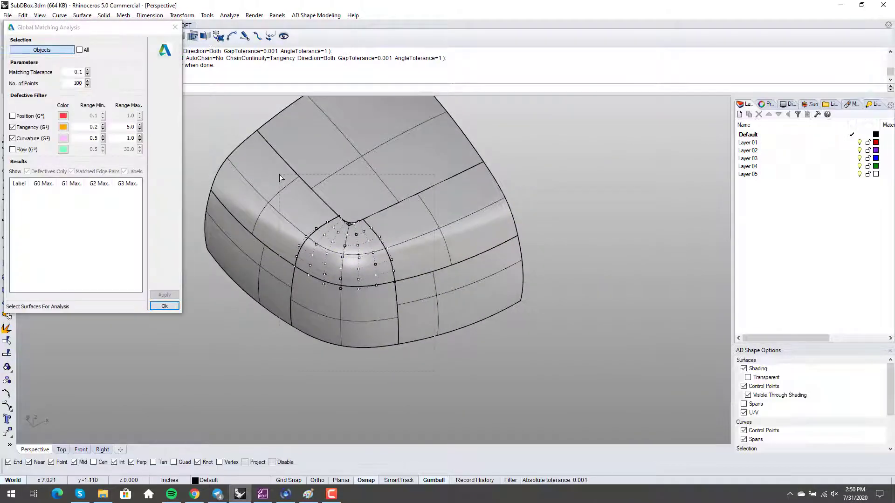
{"action": "left_click_drag", "start_coordinate": [279, 175], "coordinate": [279, 174]}
{"action": "key", "text": "Return"}
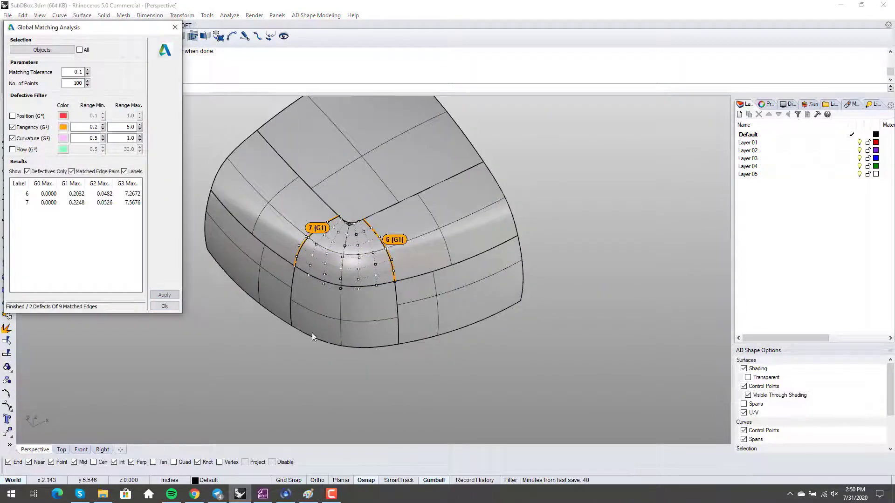
{"action": "right_click_drag", "start_coordinate": [321, 330], "coordinate": [341, 295]}
{"action": "scroll", "coordinate": [332, 254], "scroll_direction": "up", "scroll_amount": 4}
{"action": "right_click_drag", "start_coordinate": [329, 247], "coordinate": [288, 260]}
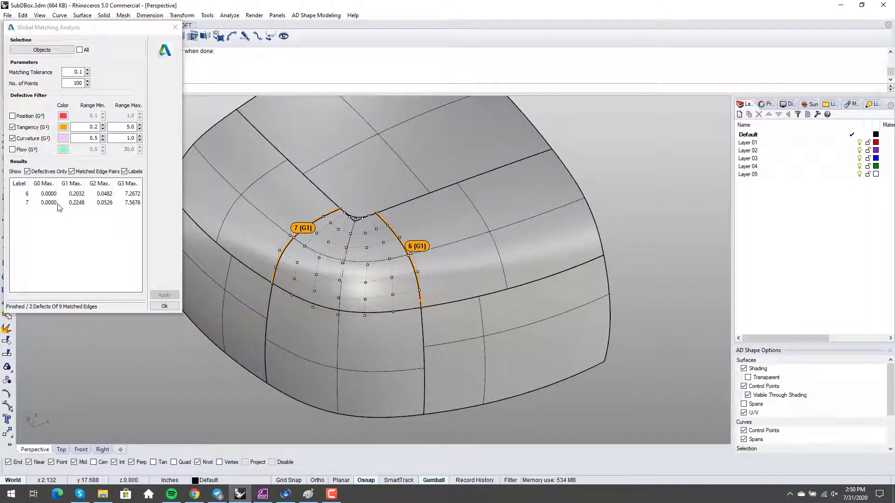
{"action": "left_click", "coordinate": [27, 171]}
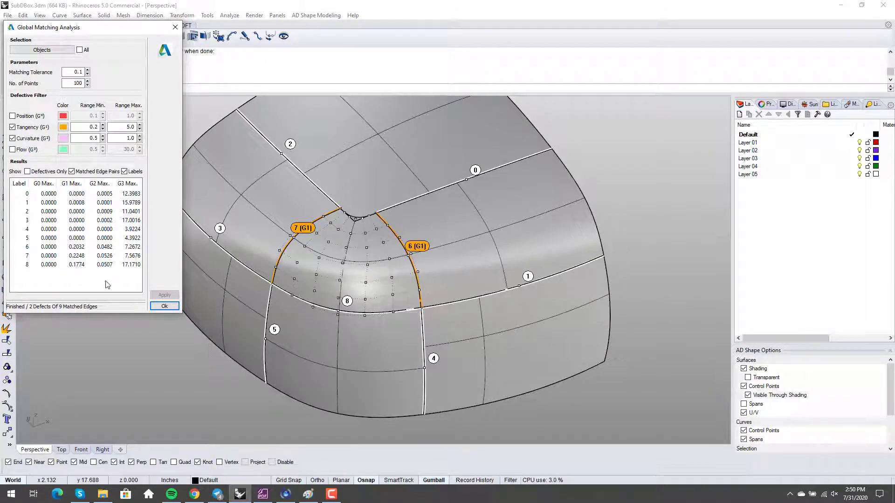
{"action": "left_click", "coordinate": [164, 306]}
Raise the corner patch to degree 7 in both U and V with ChangeDegree
{"action": "scroll", "coordinate": [377, 308], "scroll_direction": "down", "scroll_amount": 2}
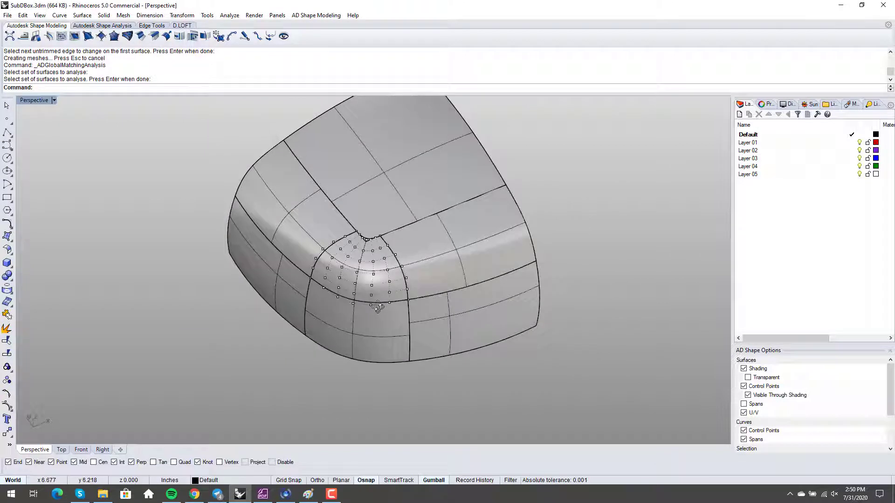
{"action": "type", "text": "ChangeDegree"}
{"action": "key", "text": "Return"}
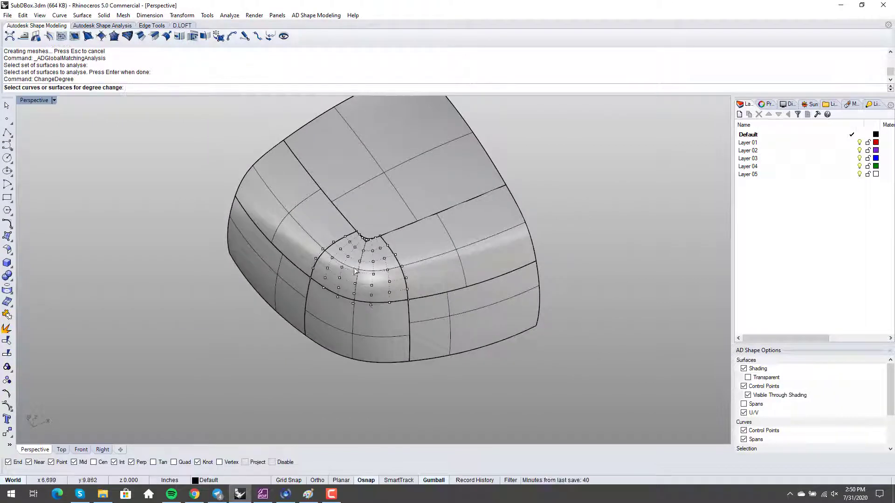
{"action": "left_click", "coordinate": [378, 305]}
{"action": "key", "text": "Return"}
{"action": "type", "text": "7"}
{"action": "key", "text": "Return"}
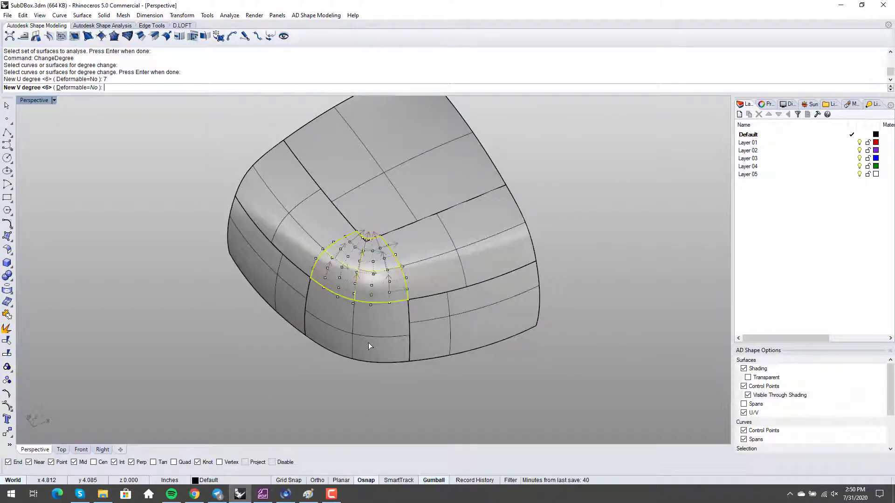
{"action": "key", "text": "Return"}
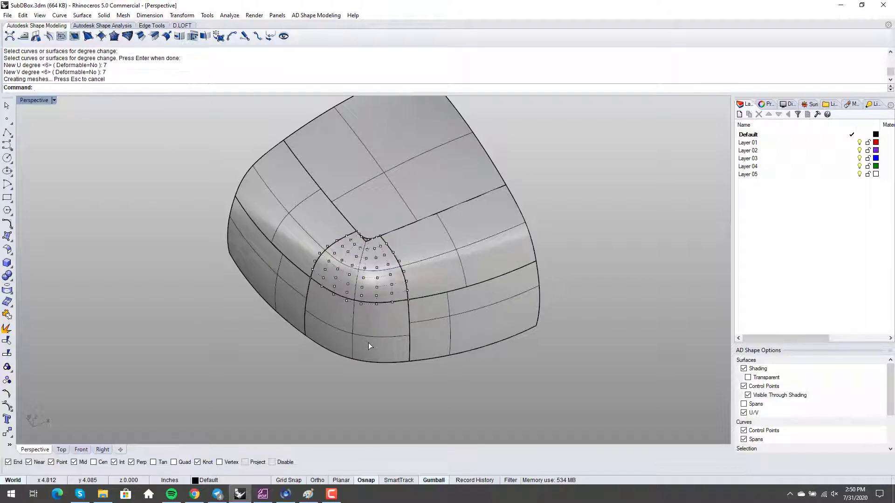
{"action": "type", "text": "MatchSrf"}
{"action": "key", "text": "Return"}
{"action": "scroll", "coordinate": [413, 286], "scroll_direction": "up", "scroll_amount": 4}
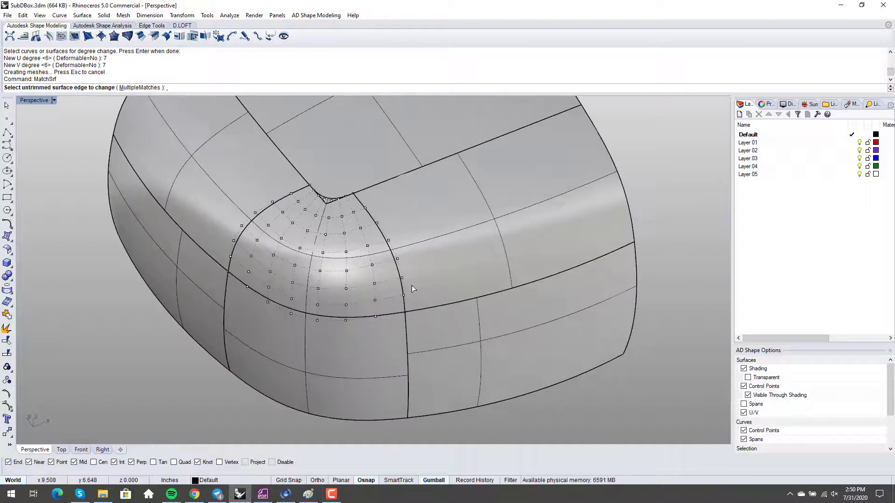
{"action": "left_click", "coordinate": [139, 87]}
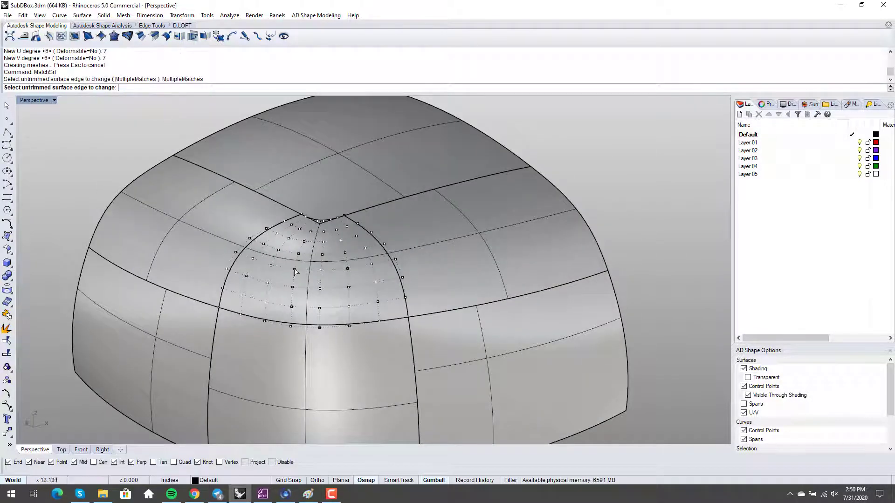
{"action": "left_click", "coordinate": [397, 323]}
{"action": "left_click", "coordinate": [413, 333]}
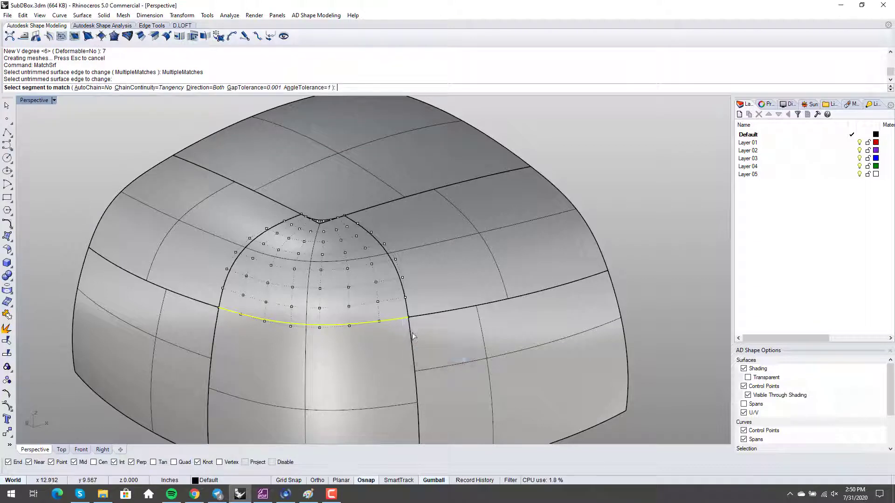
{"action": "left_click", "coordinate": [390, 321]}
{"action": "key", "text": "Return"}
{"action": "key", "text": "Return"}
{"action": "left_click", "coordinate": [146, 88]}
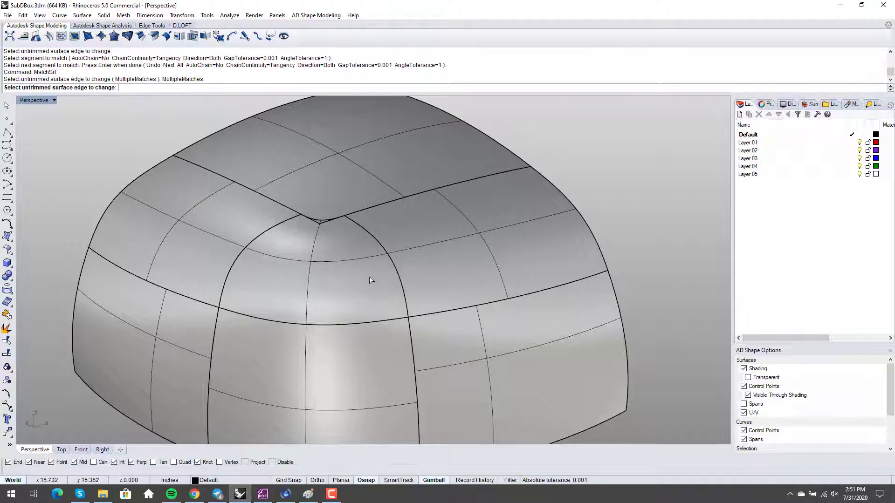
{"action": "left_click", "coordinate": [400, 277]}
{"action": "left_click", "coordinate": [399, 278]}
{"action": "key", "text": "Return"}
{"action": "left_click", "coordinate": [398, 316]}
{"action": "key", "text": "Escape"}
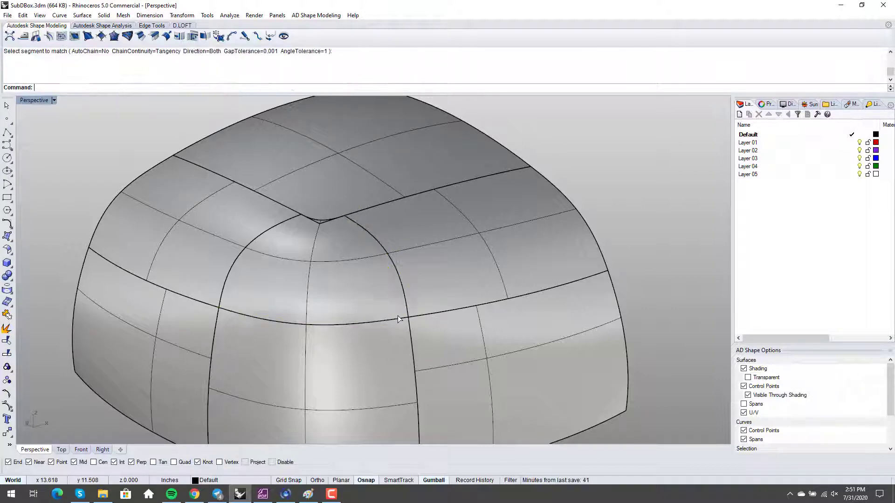
Rematch the degree-7 corner patch's left, right and lower edges to their neighbours with MatchSrf MultipleMatches and Curvature continuity
{"action": "key", "text": "Return"}
{"action": "left_click", "coordinate": [140, 87]}
{"action": "scroll", "coordinate": [402, 303], "scroll_direction": "up", "scroll_amount": 2}
{"action": "left_click", "coordinate": [403, 303]}
{"action": "left_click", "coordinate": [404, 304]}
{"action": "key", "text": "Return"}
{"action": "left_click", "coordinate": [398, 316]}
{"action": "left_click", "coordinate": [396, 316]}
{"action": "key", "text": "Return"}
{"action": "key", "text": "Return"}
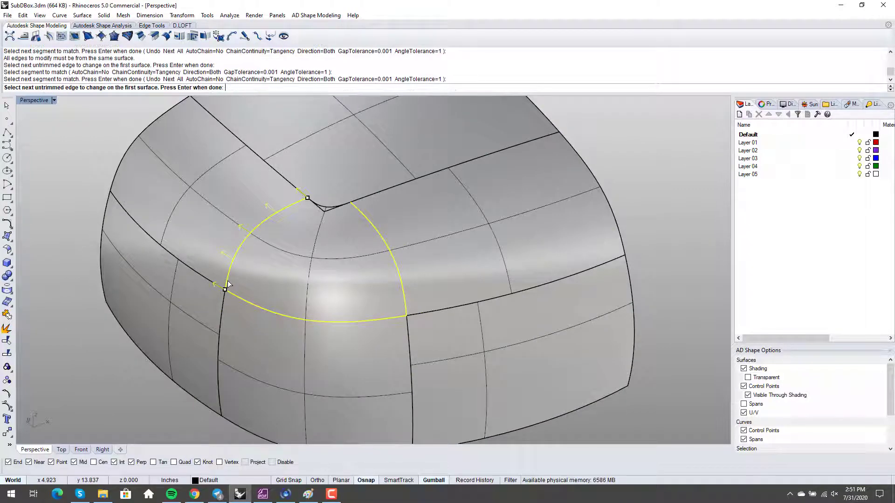
{"action": "right_click_drag", "start_coordinate": [359, 279], "coordinate": [353, 290]}
{"action": "scroll", "coordinate": [373, 271], "scroll_direction": "down", "scroll_amount": 3}
{"action": "mouse_move", "coordinate": [384, 261]}
{"action": "right_mouse_down"}
{"action": "mouse_move", "coordinate": [371, 266]}
{"action": "mouse_move", "coordinate": [395, 265]}
{"action": "right_mouse_up"}
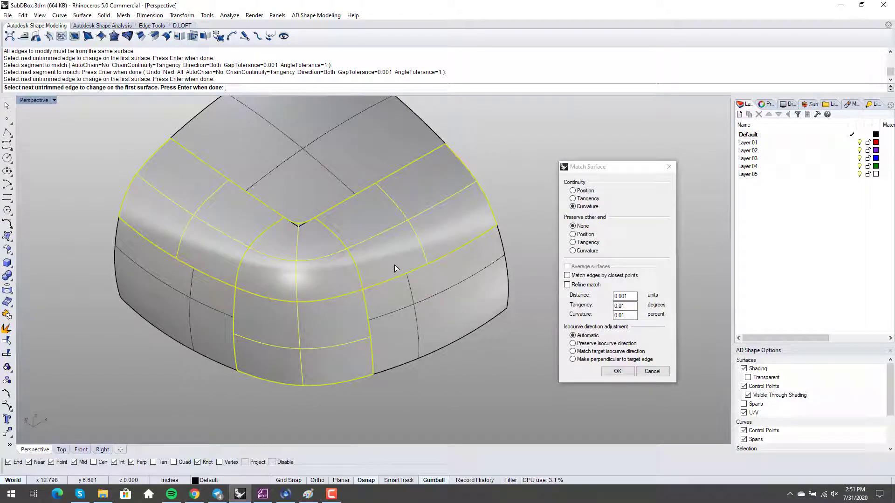
{"action": "key", "text": "Return"}
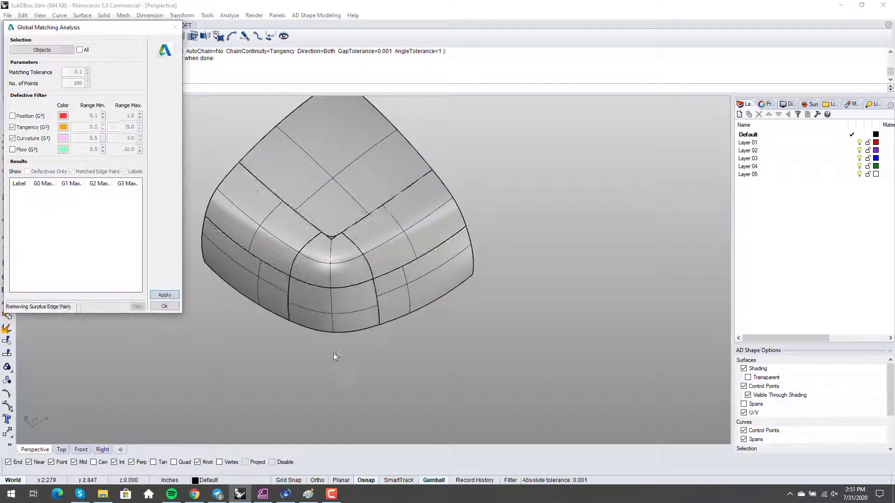
Run Global Matching Analysis on the surfaces around the degree-7 patch and review all matched edge deviations
{"action": "right_click_drag", "start_coordinate": [327, 293], "coordinate": [360, 289]}
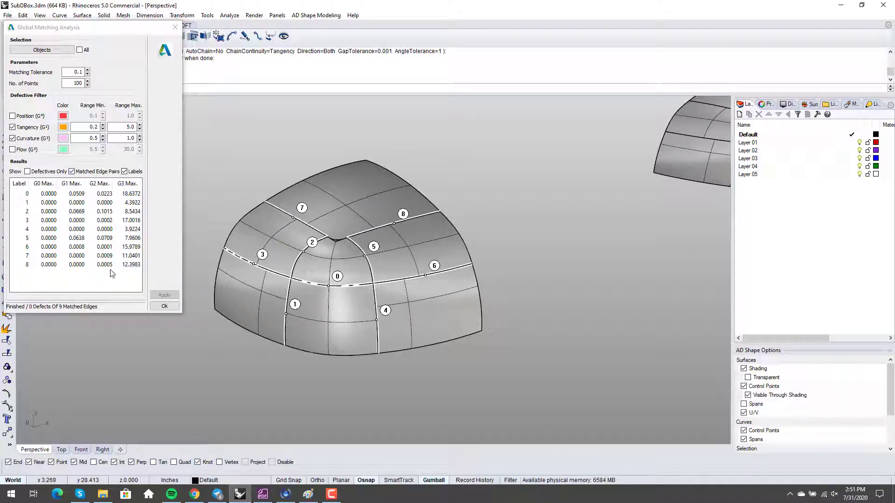
{"action": "left_click", "coordinate": [167, 306]}
{"action": "scroll", "coordinate": [337, 291], "scroll_direction": "up", "scroll_amount": 3}
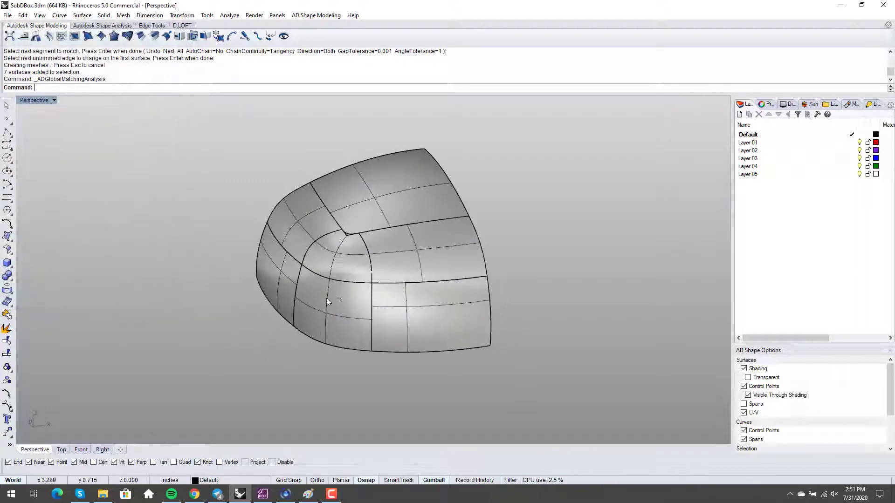
Examine the corner patch and the way its upper edge meets the corner of the top surface
{"action": "left_click", "coordinate": [354, 266]}
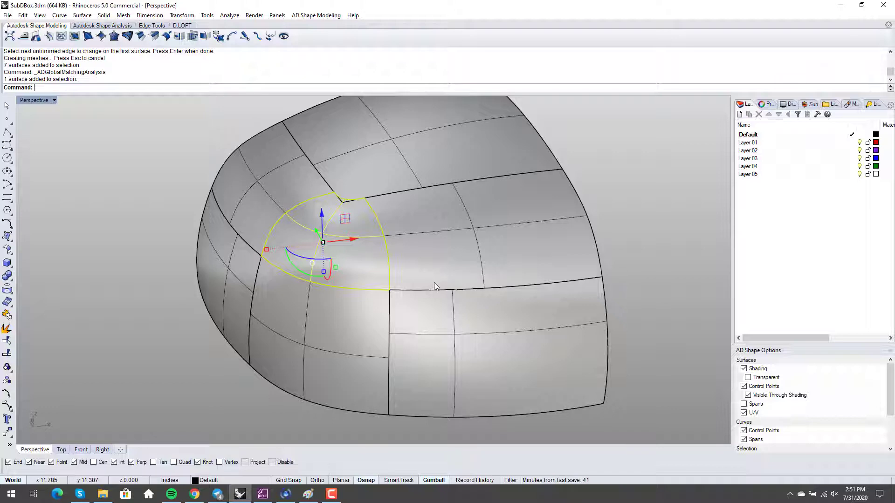
{"action": "scroll", "coordinate": [435, 282], "scroll_direction": "up", "scroll_amount": 5}
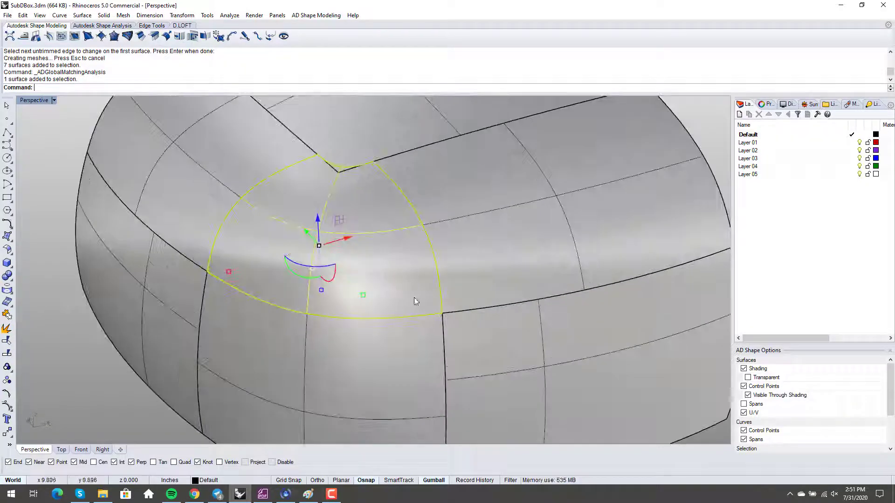
{"action": "scroll", "coordinate": [412, 295], "scroll_direction": "down", "scroll_amount": 4}
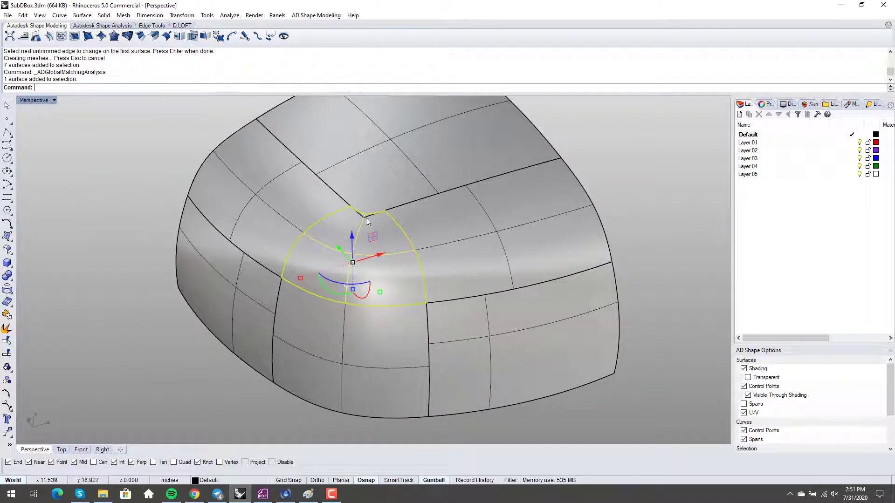
{"action": "right_click_drag", "start_coordinate": [350, 285], "coordinate": [352, 296]}
{"action": "key", "text": "Escape"}
{"action": "scroll", "coordinate": [391, 276], "scroll_direction": "down", "scroll_amount": 1}
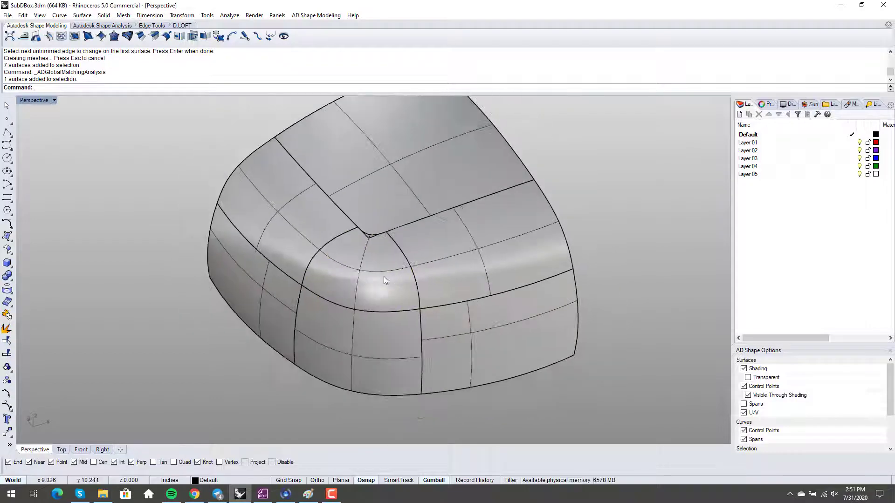
{"action": "left_click", "coordinate": [381, 280]}
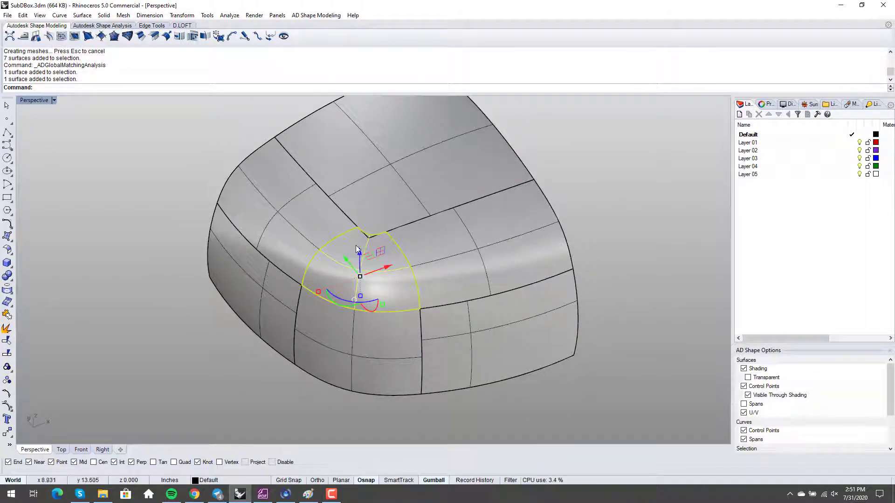
{"action": "scroll", "coordinate": [360, 247], "scroll_direction": "up", "scroll_amount": 3}
{"action": "key", "text": "Escape"}
{"action": "scroll", "coordinate": [353, 275], "scroll_direction": "down", "scroll_amount": 4}
{"action": "right_click_drag", "start_coordinate": [354, 274], "coordinate": [356, 286]}
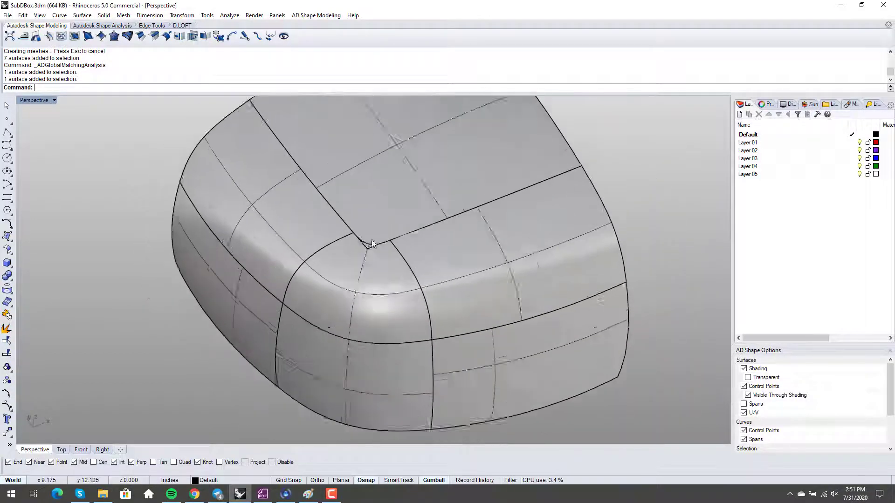
{"action": "scroll", "coordinate": [371, 240], "scroll_direction": "up", "scroll_amount": 10}
{"action": "scroll", "coordinate": [368, 251], "scroll_direction": "down", "scroll_amount": 7}
Pull the corner patch's upper edge onto the top surface to create a trimming curve
{"action": "type", "text": "Pull"}
{"action": "key", "text": "Return"}
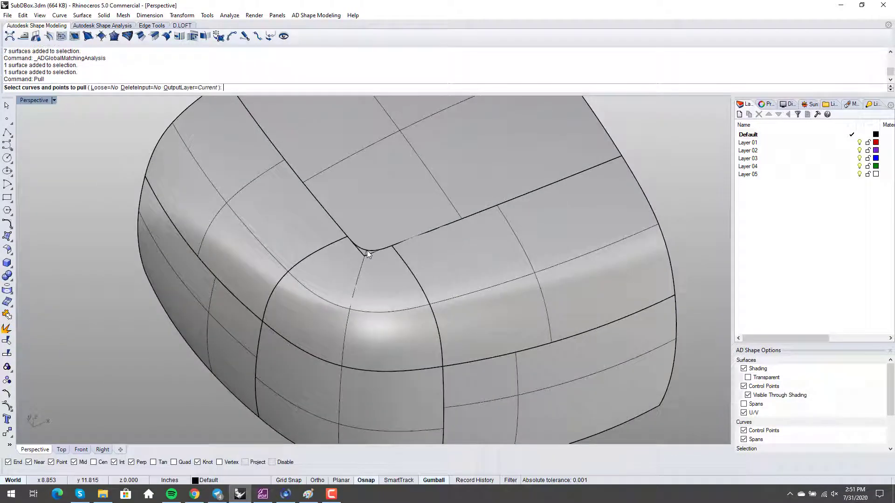
{"action": "left_click", "coordinate": [368, 254]}
{"action": "key", "text": "Return"}
{"action": "left_click", "coordinate": [390, 232]}
{"action": "key", "text": "Return"}
Split the top surface with the curve pulled from the corner patch's upper edge
{"action": "type", "text": "Split"}
{"action": "key", "text": "Return"}
{"action": "left_click", "coordinate": [389, 231]}
{"action": "key", "text": "Return"}
{"action": "left_click", "coordinate": [359, 252]}
{"action": "left_click", "coordinate": [391, 264]}
{"action": "key", "text": "Return"}
Delete the pulled curve and the small split-off tip of the top surface that overlaps the corner patch
{"action": "left_click", "coordinate": [370, 252]}
{"action": "left_click", "coordinate": [396, 277]}
{"action": "scroll", "coordinate": [377, 261], "scroll_direction": "up", "scroll_amount": 3}
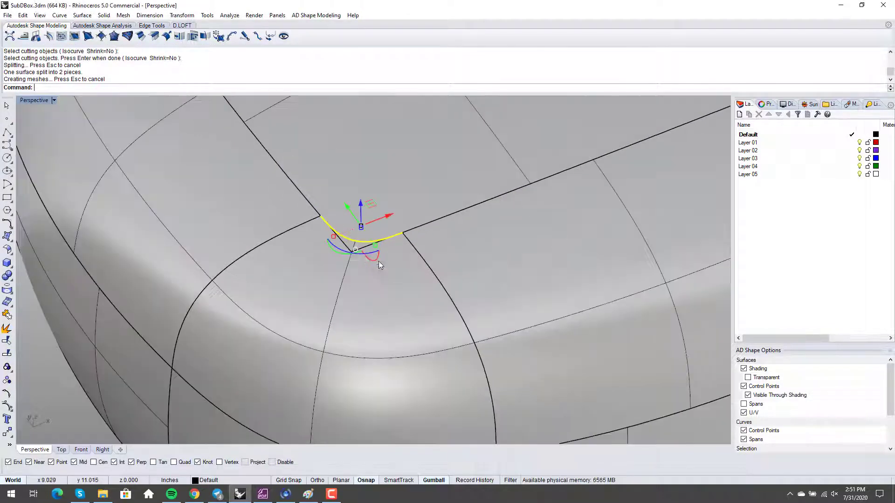
{"action": "key", "text": "Delete"}
{"action": "left_click", "coordinate": [359, 245]}
{"action": "left_click", "coordinate": [391, 270]}
{"action": "key", "text": "Delete"}
Check the trimmed corner in rendered display, return to shaded display and inspect the corner patch's upper edge
{"action": "scroll", "coordinate": [379, 242], "scroll_direction": "down", "scroll_amount": 7}
{"action": "mouse_move", "coordinate": [380, 242]}
{"action": "right_mouse_down"}
{"action": "mouse_move", "coordinate": [348, 276]}
{"action": "mouse_move", "coordinate": [386, 259]}
{"action": "mouse_move", "coordinate": [346, 262]}
{"action": "mouse_move", "coordinate": [373, 250]}
{"action": "right_mouse_up"}
{"action": "scroll", "coordinate": [386, 259], "scroll_direction": "up", "scroll_amount": 5}
{"action": "scroll", "coordinate": [373, 250], "scroll_direction": "down", "scroll_amount": 4}
{"action": "scroll", "coordinate": [372, 248], "scroll_direction": "up", "scroll_amount": 2}
{"action": "middle_click", "coordinate": [369, 248]}
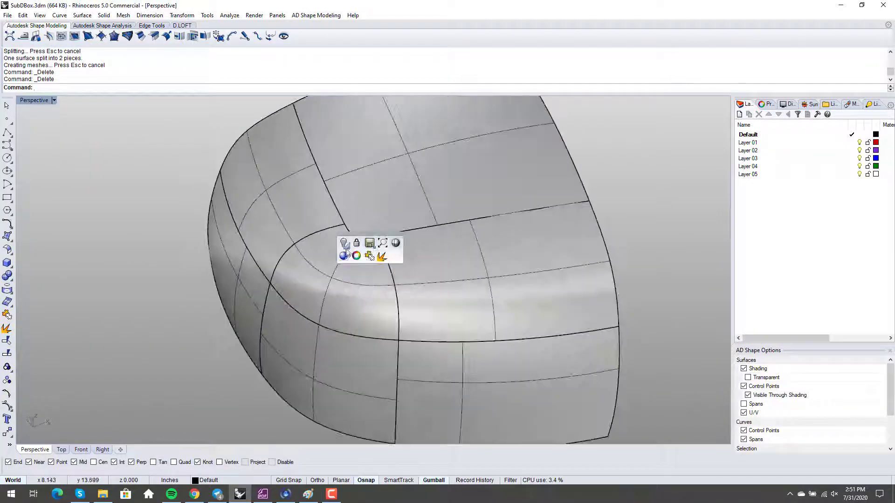
{"action": "left_click", "coordinate": [344, 256]}
{"action": "mouse_move", "coordinate": [369, 291]}
{"action": "right_mouse_down"}
{"action": "mouse_move", "coordinate": [393, 284]}
{"action": "mouse_move", "coordinate": [382, 284]}
{"action": "right_mouse_up"}
{"action": "middle_click", "coordinate": [383, 284]}
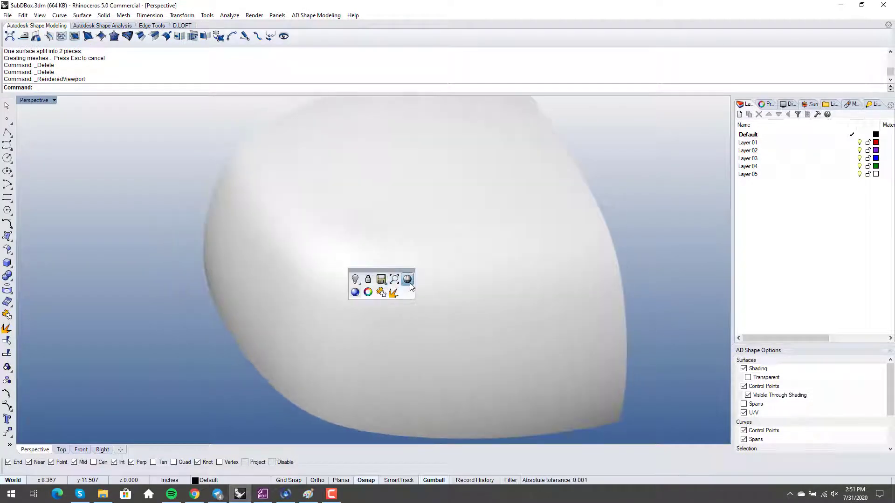
{"action": "left_click", "coordinate": [406, 282]}
{"action": "left_click", "coordinate": [376, 254]}
{"action": "scroll", "coordinate": [376, 253], "scroll_direction": "up", "scroll_amount": 3}
{"action": "key", "text": "Escape"}
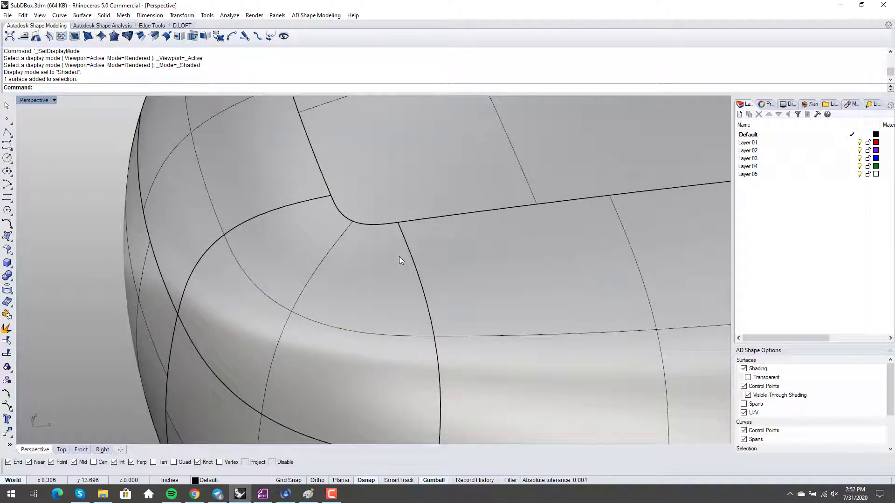
{"action": "type", "text": "MatchSrf"}
{"action": "key", "text": "Return"}
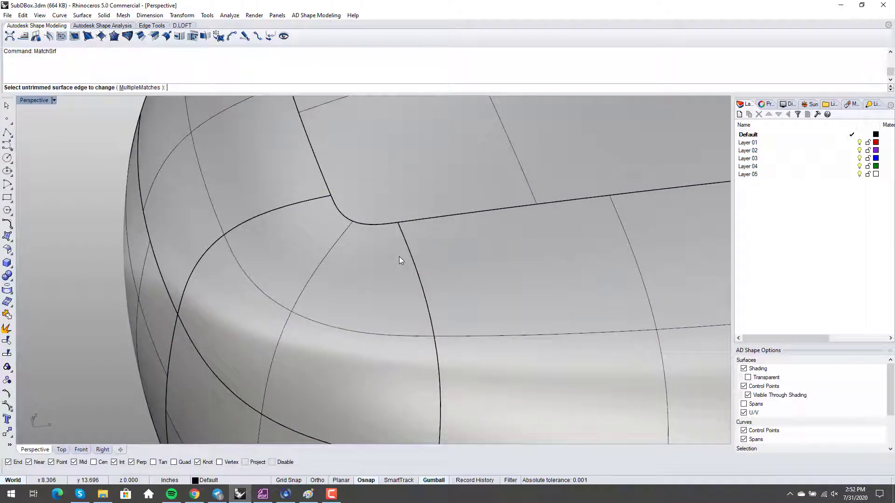
{"action": "left_click", "coordinate": [388, 224]}
{"action": "left_click", "coordinate": [393, 224]}
{"action": "right_click", "coordinate": [395, 225]}
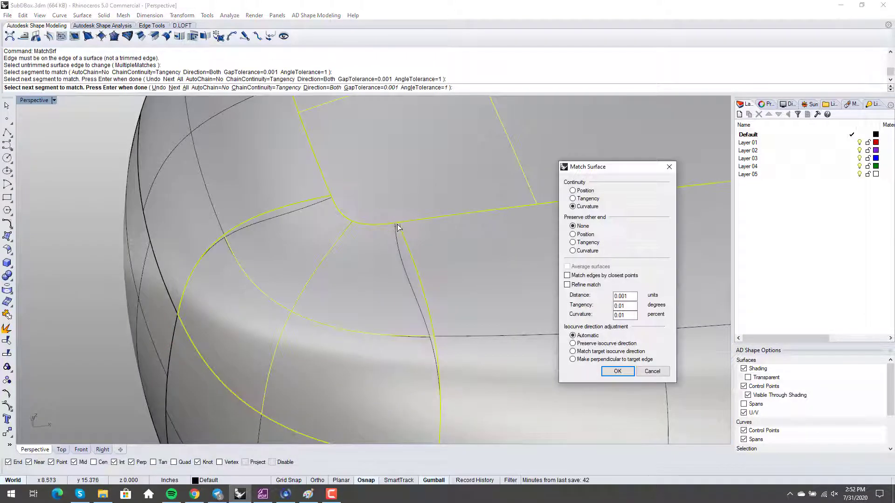
{"action": "left_click", "coordinate": [658, 373]}
{"action": "right_click_drag", "start_coordinate": [331, 199], "coordinate": [350, 224]}
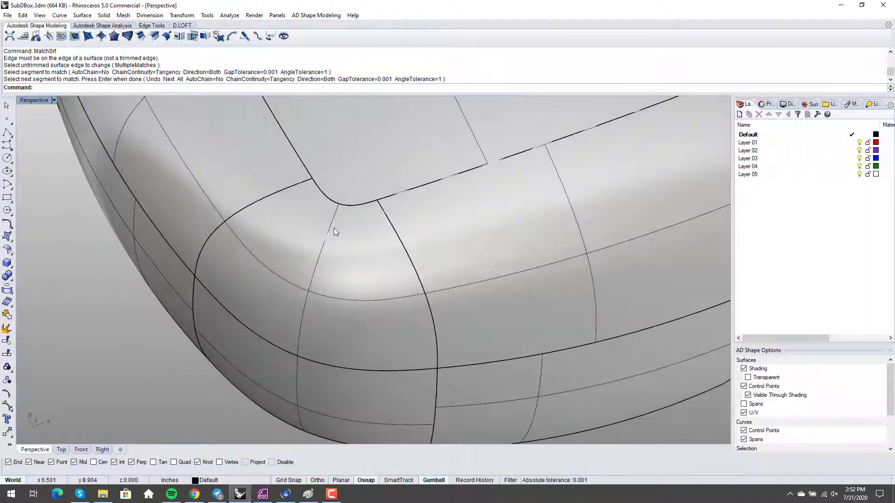
{"action": "type", "text": "Ma"}
{"action": "key", "text": "Return"}
{"action": "left_click", "coordinate": [354, 207]}
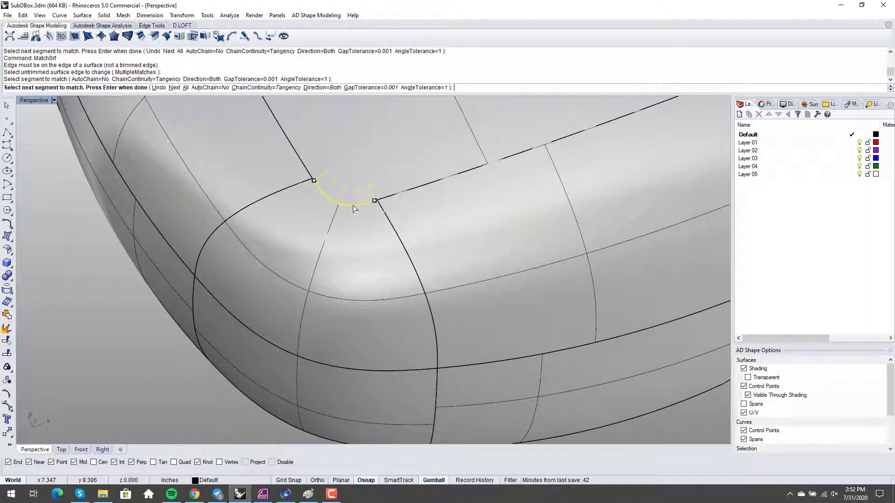
{"action": "left_click", "coordinate": [355, 206]}
{"action": "key", "text": "Return"}
{"action": "scroll", "coordinate": [376, 205], "scroll_direction": "up", "scroll_amount": 3}
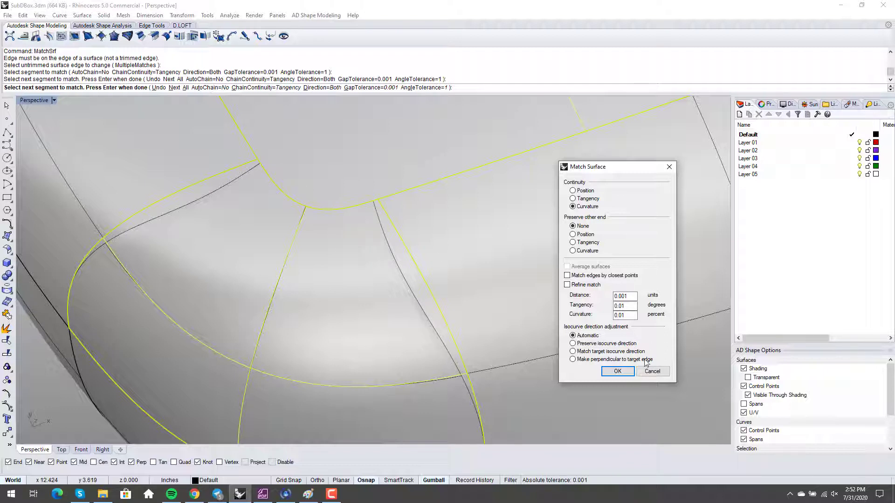
{"action": "left_click", "coordinate": [617, 371]}
Merge all segments of the top surface's edge running around the trimmed corner with MergeEdge
{"action": "type", "text": "MergeEdge"}
{"action": "key", "text": "Return"}
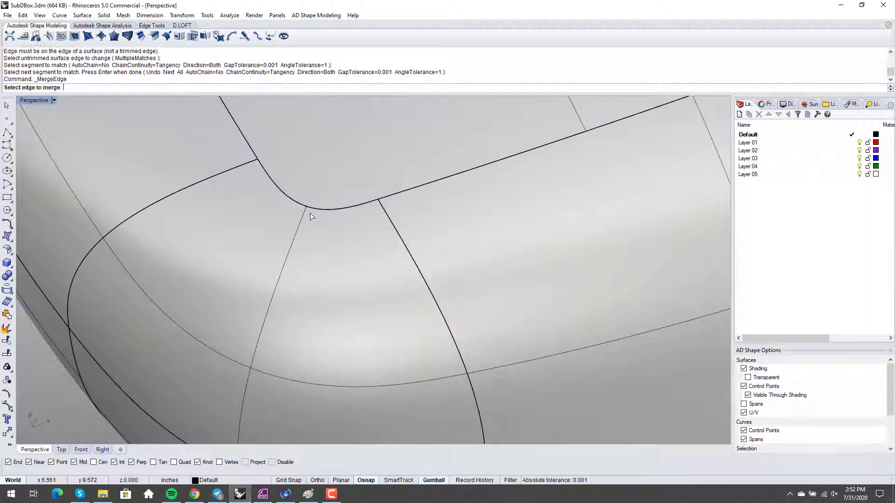
{"action": "left_click", "coordinate": [349, 213]}
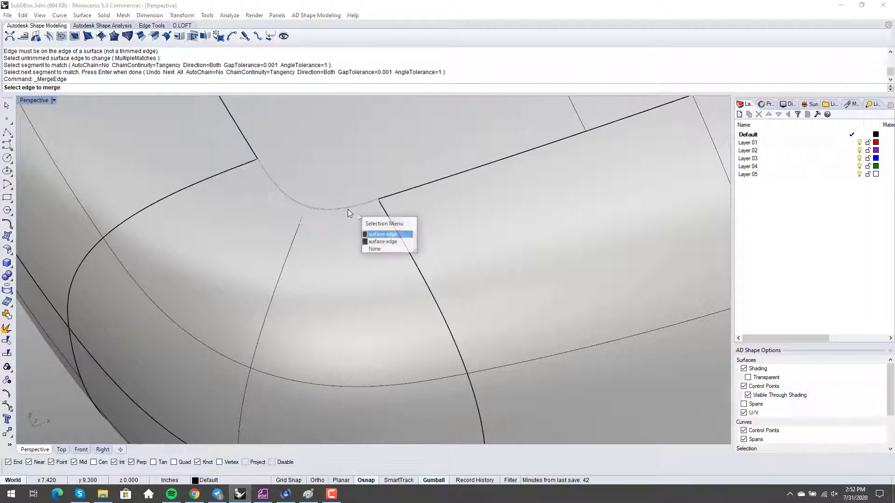
{"action": "left_click", "coordinate": [373, 228]}
{"action": "left_click", "coordinate": [350, 210]}
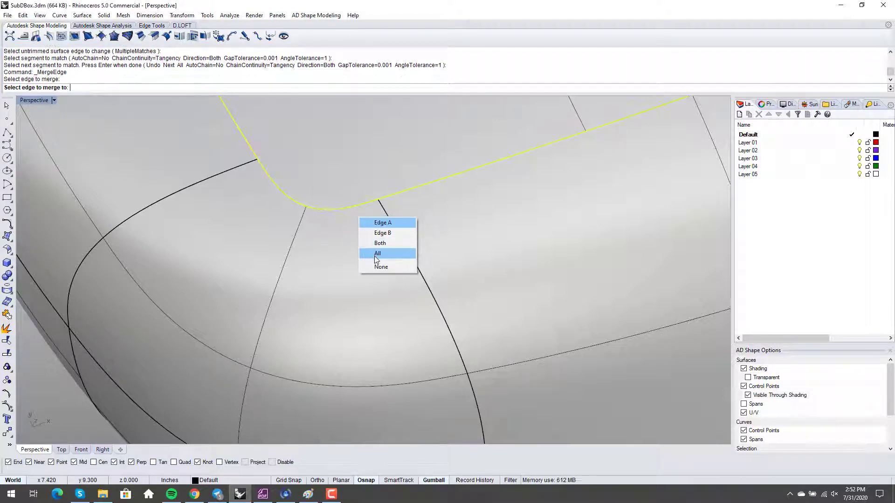
{"action": "left_click", "coordinate": [376, 258]}
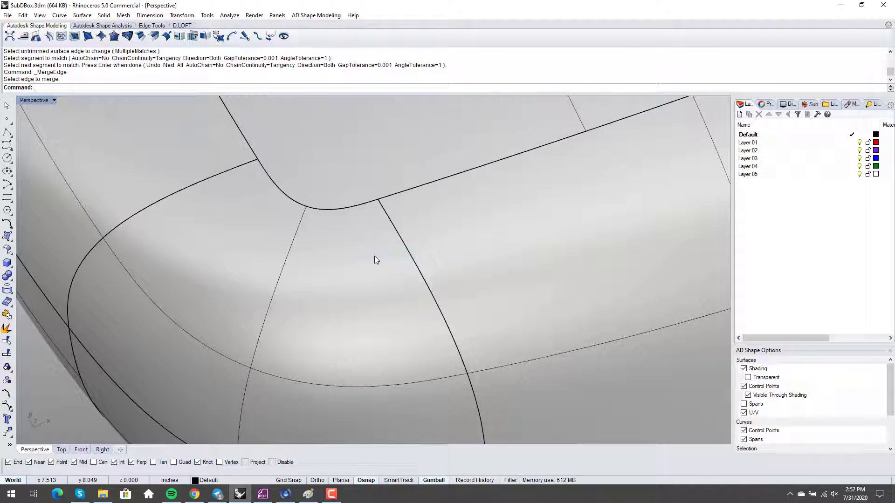
Split the top surface's merged edge at the two upper corners of the corner patch with SplitEdge
{"action": "key", "text": "Return"}
{"action": "left_click", "coordinate": [365, 201]}
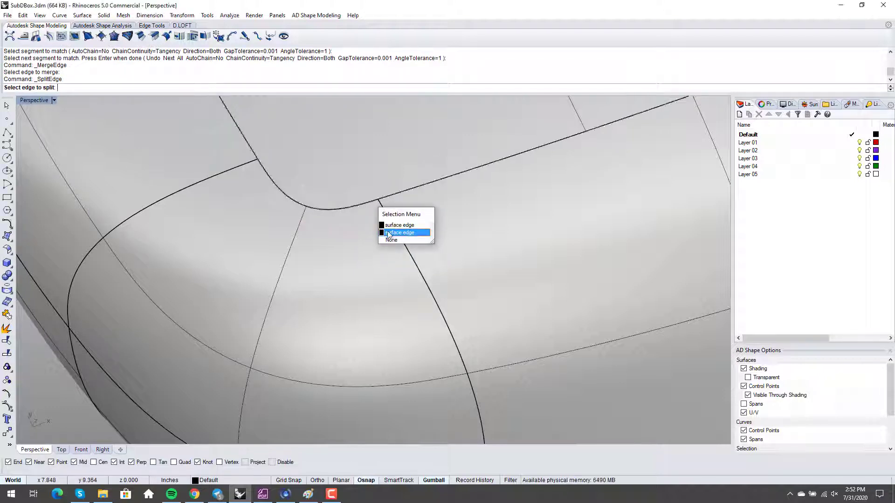
{"action": "left_click", "coordinate": [387, 233]}
{"action": "left_click", "coordinate": [386, 227]}
{"action": "left_click", "coordinate": [377, 200]}
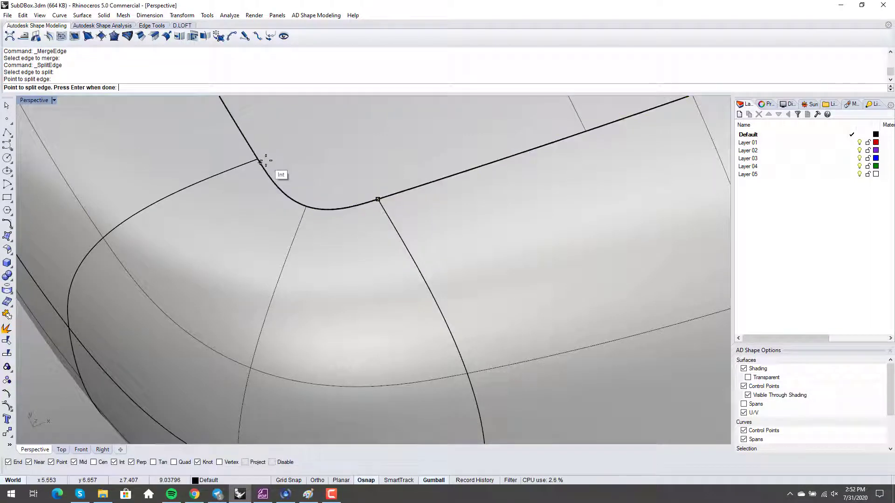
{"action": "left_click", "coordinate": [257, 160]}
{"action": "key", "text": "Return"}
Match the corner patch's upper edge to the top surface with Tangency, Match edges by closest points and Preserve isocurve direction
{"action": "scroll", "coordinate": [255, 161], "scroll_direction": "down", "scroll_amount": 6}
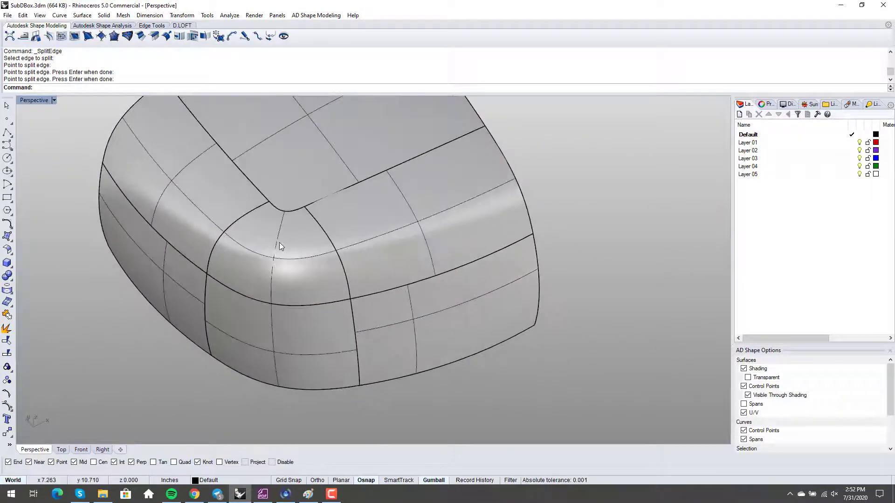
{"action": "type", "text": "MatchSrf"}
{"action": "key", "text": "Return"}
{"action": "scroll", "coordinate": [264, 262], "scroll_direction": "up", "scroll_amount": 2}
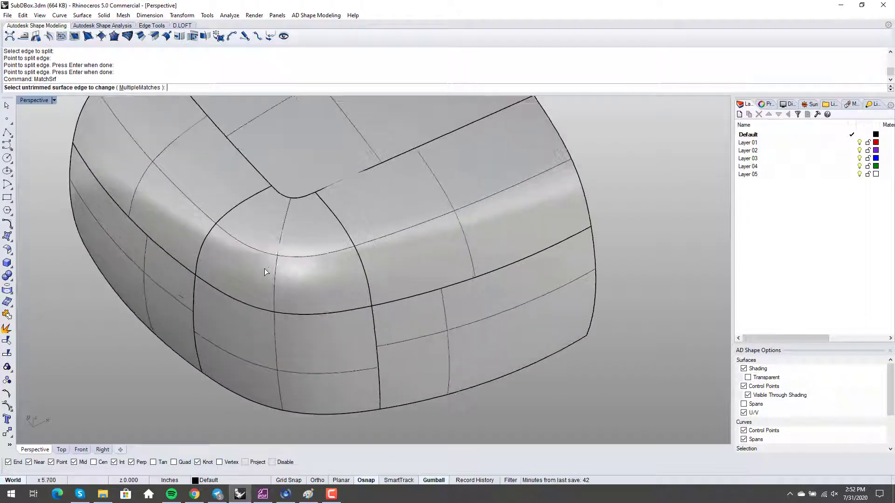
{"action": "right_click_drag", "start_coordinate": [285, 213], "coordinate": [316, 235], "text": "shift"}
{"action": "left_click", "coordinate": [340, 223]}
{"action": "left_click", "coordinate": [339, 223]}
{"action": "key", "text": "Return"}
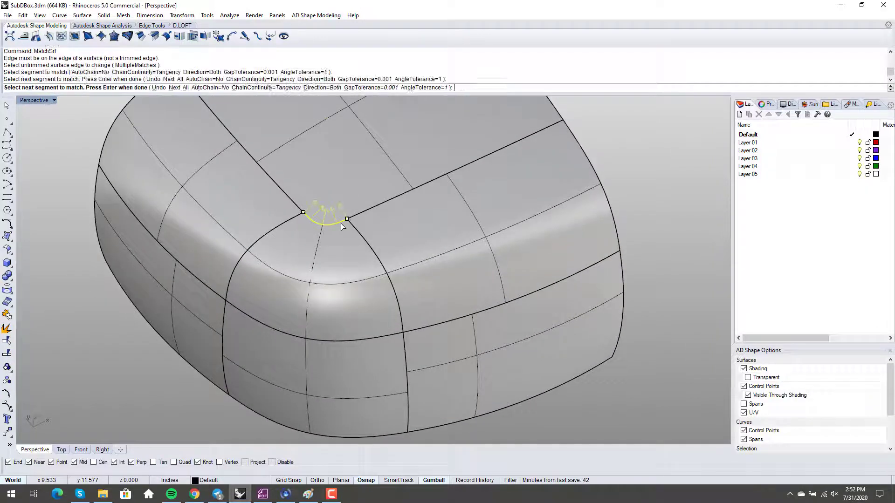
{"action": "scroll", "coordinate": [327, 215], "scroll_direction": "up", "scroll_amount": 8}
{"action": "left_click", "coordinate": [577, 344]}
{"action": "left_click", "coordinate": [626, 276]}
{"action": "left_click", "coordinate": [588, 198]}
{"action": "scroll", "coordinate": [436, 251], "scroll_direction": "down", "scroll_amount": 5}
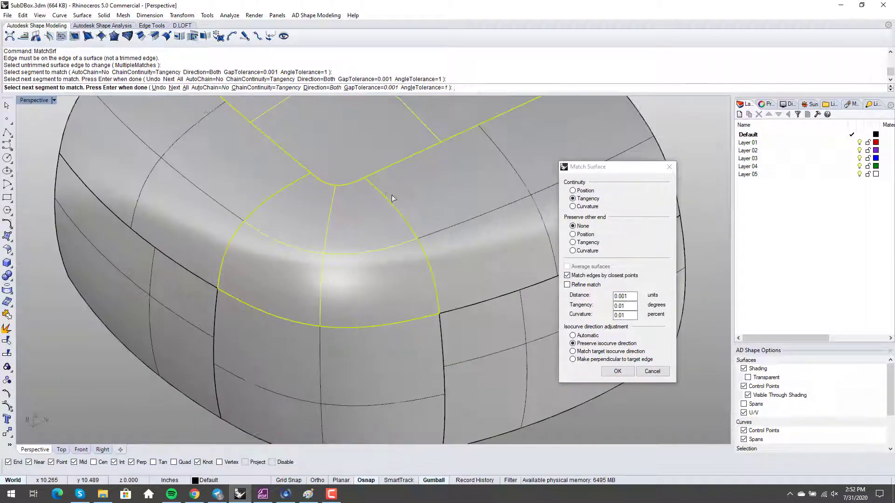
{"action": "right_click_drag", "start_coordinate": [391, 198], "coordinate": [418, 382]}
{"action": "right_click", "coordinate": [372, 277]}
Switch to rendered display and run Global Matching Analysis on the corner surfaces, including the patch's upper edge
{"action": "scroll", "coordinate": [372, 278], "scroll_direction": "down", "scroll_amount": 4}
{"action": "middle_click", "coordinate": [393, 317]}
{"action": "left_click", "coordinate": [366, 323]}
{"action": "left_click_drag", "start_coordinate": [418, 382], "coordinate": [271, 200]}
{"action": "right_click_drag", "start_coordinate": [270, 200], "coordinate": [366, 253]}
{"action": "key", "text": "Return"}
{"action": "left_click", "coordinate": [168, 297]}
{"action": "scroll", "coordinate": [362, 224], "scroll_direction": "up", "scroll_amount": 7}
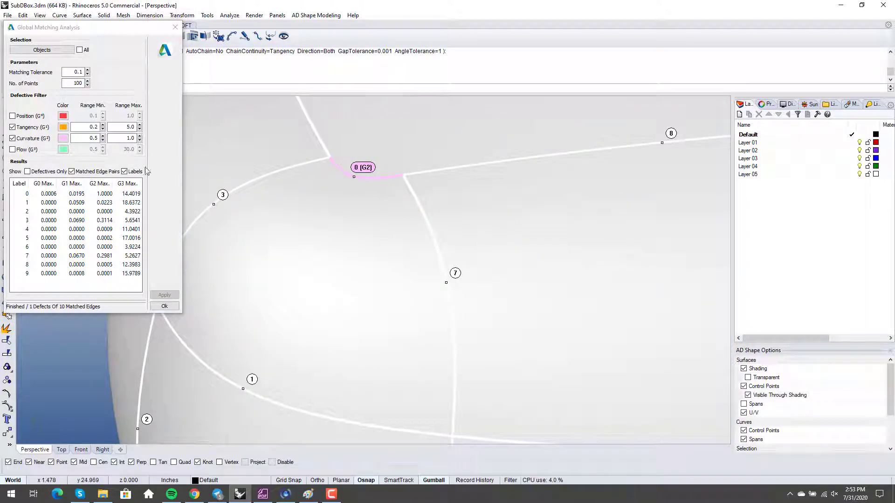
Compare the matched edges with the Curvature (G2) defect filter off and on, and close the analysis
{"action": "left_click", "coordinate": [31, 139]}
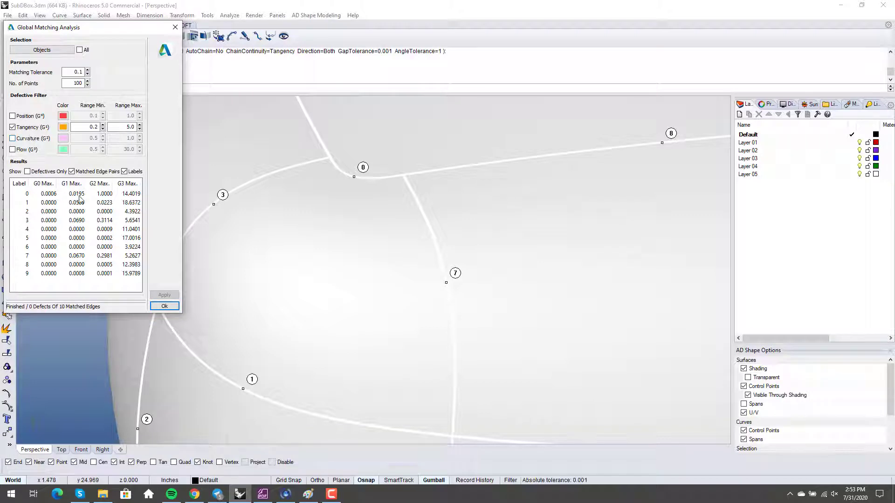
{"action": "left_click", "coordinate": [40, 138]}
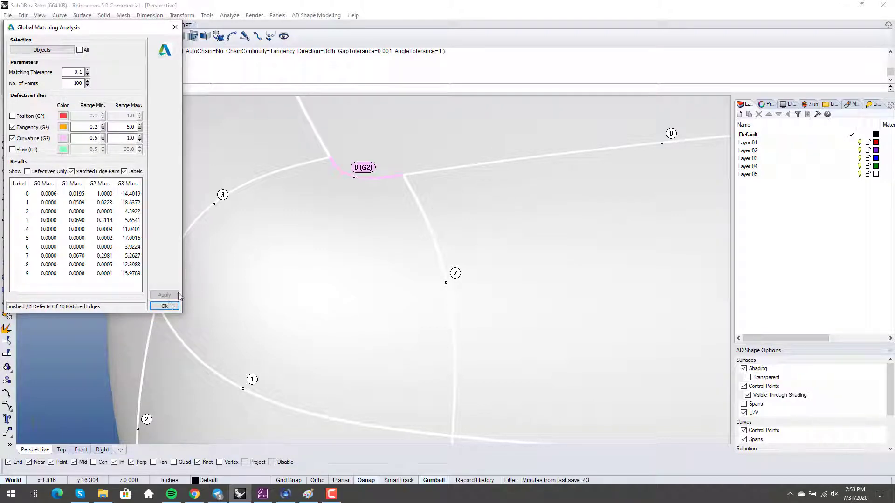
{"action": "left_click", "coordinate": [166, 307]}
Return to shaded display and turn on the corner patch's control points
{"action": "mouse_move", "coordinate": [298, 294]}
{"action": "right_mouse_down"}
{"action": "mouse_move", "coordinate": [314, 318]}
{"action": "mouse_move", "coordinate": [323, 295]}
{"action": "right_mouse_up"}
{"action": "middle_click", "coordinate": [314, 318]}
{"action": "left_click", "coordinate": [339, 313]}
{"action": "left_click", "coordinate": [323, 296]}
{"action": "key", "text": "F10"}
{"action": "right_click_drag", "start_coordinate": [296, 250], "coordinate": [294, 202], "text": "shift"}
{"action": "scroll", "coordinate": [340, 269], "scroll_direction": "down", "scroll_amount": 4}
{"action": "right_click_drag", "start_coordinate": [334, 278], "coordinate": [380, 268]}
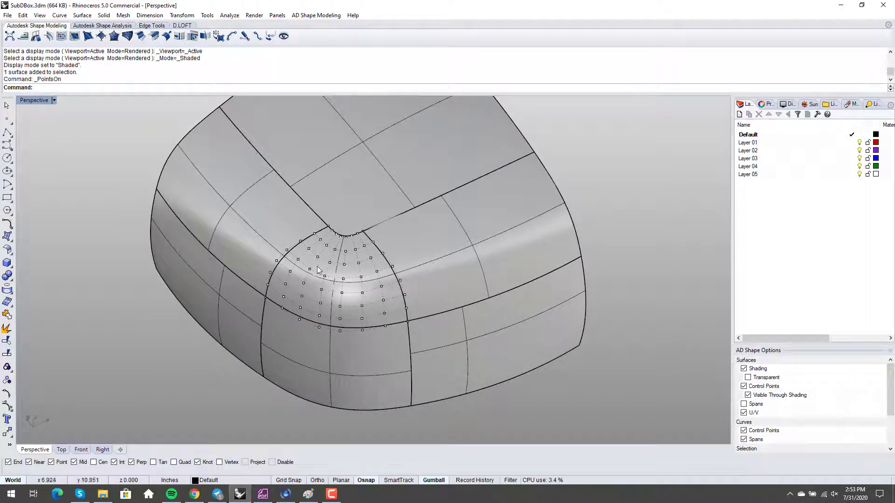
Start MatchSrf with MultipleMatches and pair the corner patch's four edges with the adjoining surface edges
{"action": "scroll", "coordinate": [347, 247], "scroll_direction": "up", "scroll_amount": 3}
{"action": "right_click_drag", "start_coordinate": [354, 254], "coordinate": [352, 241]}
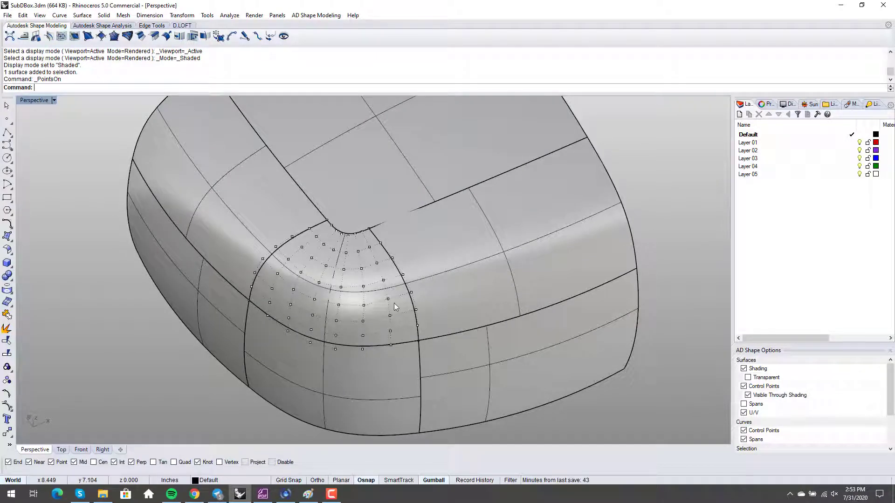
{"action": "type", "text": "atchSrf"}
{"action": "key", "text": "Return"}
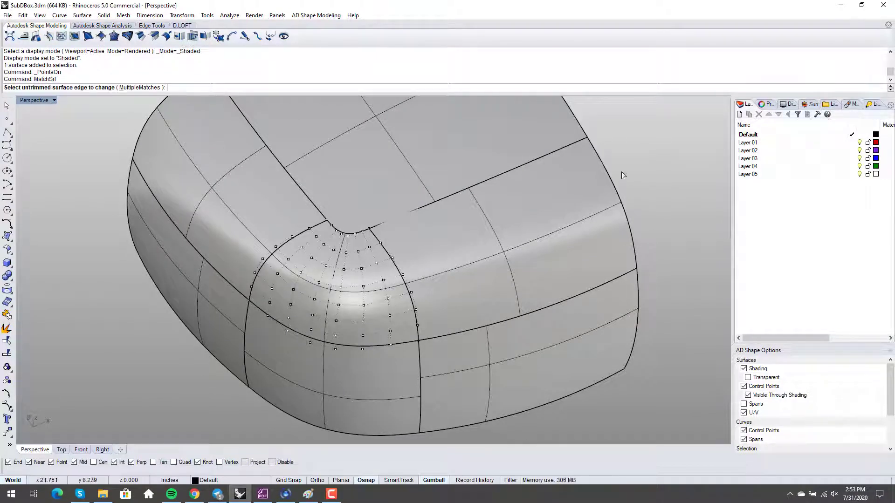
{"action": "left_click", "coordinate": [139, 88]}
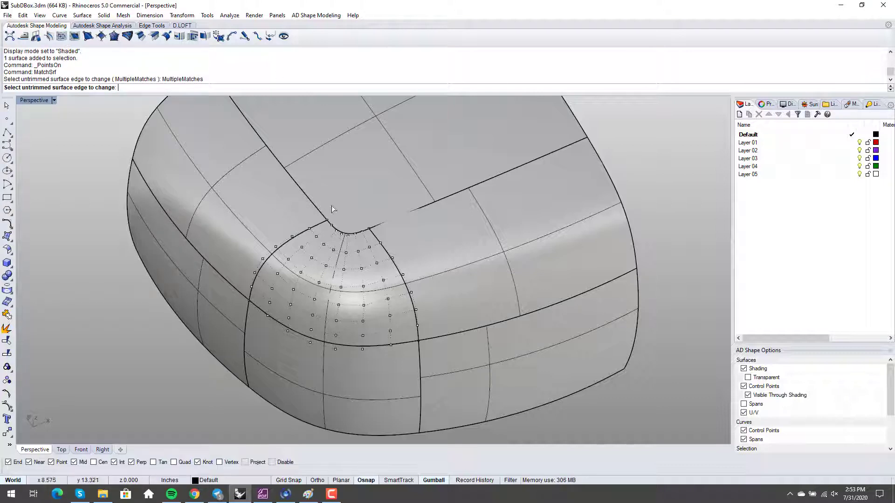
{"action": "left_click", "coordinate": [359, 236]}
{"action": "key", "text": "Return"}
{"action": "left_click", "coordinate": [372, 236]}
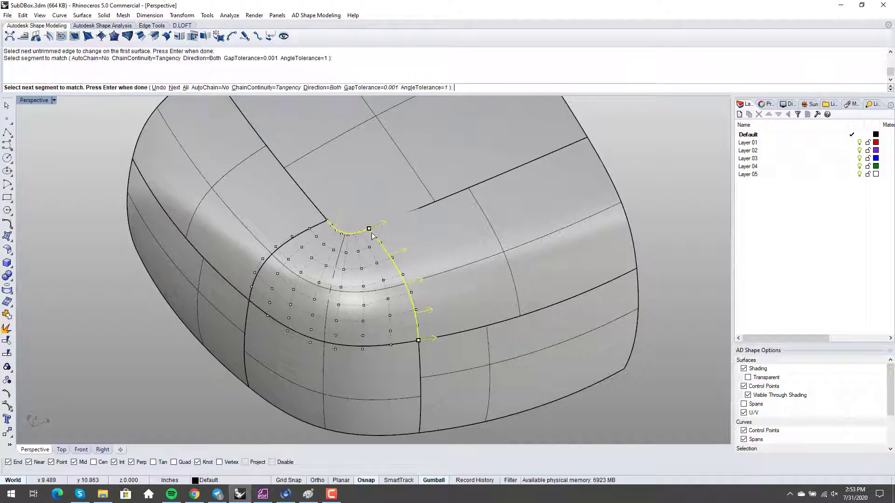
{"action": "key", "text": "Return"}
{"action": "left_click", "coordinate": [391, 345]}
{"action": "key", "text": "Return"}
{"action": "left_click", "coordinate": [312, 230]}
{"action": "left_click", "coordinate": [311, 230]}
{"action": "key", "text": "Return"}
{"action": "key", "text": "Return"}
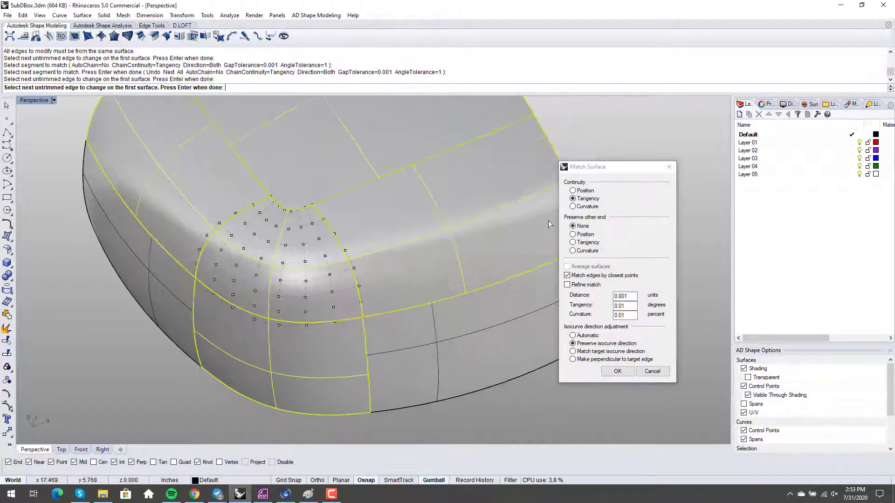
Apply the multi-edge match with Curvature continuity, Match edges by closest points and Preserve isocurve direction
{"action": "left_click", "coordinate": [586, 207]}
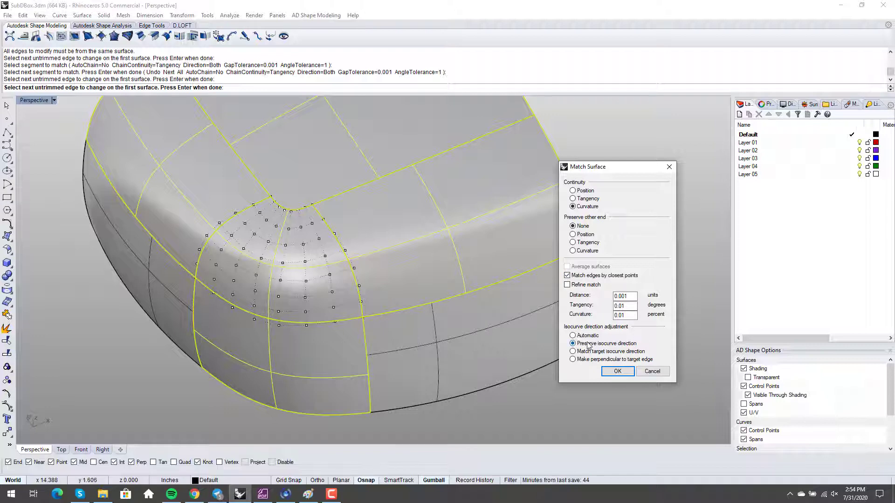
{"action": "right_click_drag", "start_coordinate": [473, 268], "coordinate": [480, 319]}
{"action": "right_click_drag", "start_coordinate": [252, 237], "coordinate": [334, 273]}
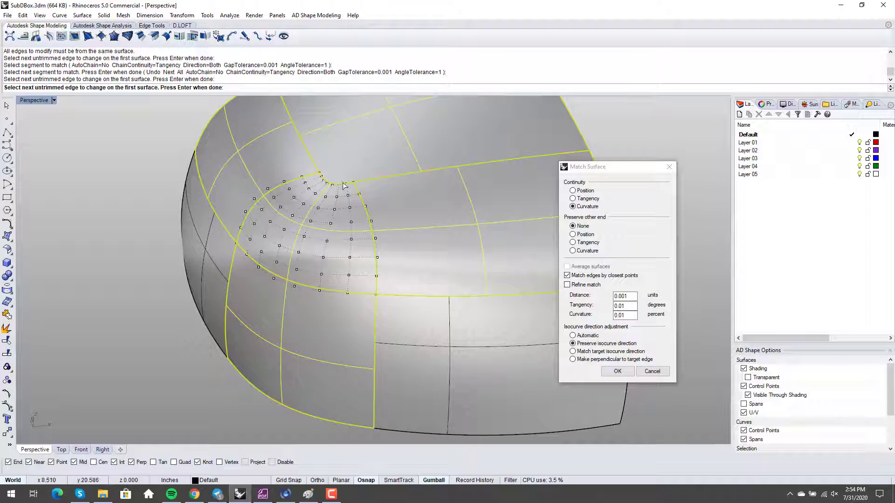
{"action": "right_click_drag", "start_coordinate": [366, 245], "coordinate": [366, 285]}
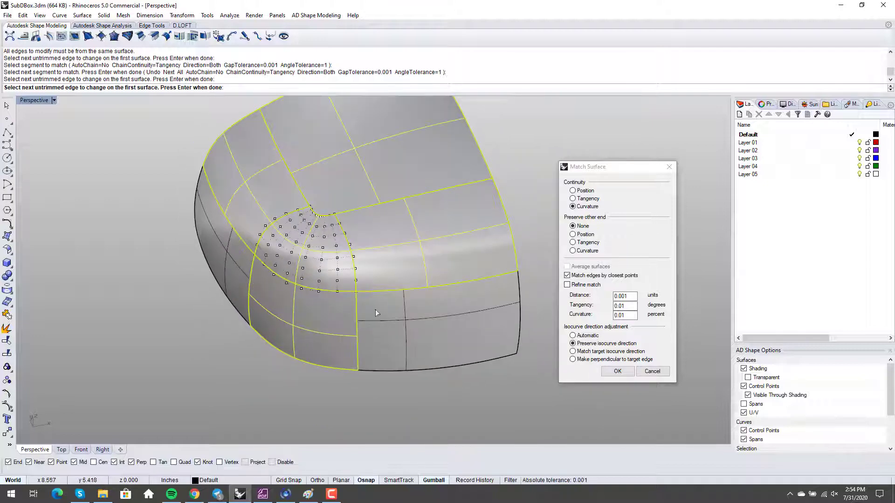
{"action": "right_click", "coordinate": [412, 382]}
{"action": "right_click_drag", "start_coordinate": [325, 312], "coordinate": [399, 317]}
Run Global Matching Analysis on the corner surfaces
{"action": "key", "text": "F4"}
{"action": "right_click_drag", "start_coordinate": [477, 349], "coordinate": [442, 356]}
{"action": "left_click_drag", "start_coordinate": [286, 201], "coordinate": [286, 197]}
{"action": "key", "text": "Return"}
{"action": "left_click", "coordinate": [167, 296]}
Show only defective edges, examine the match along the corner patch's upper edge, and close the analysis
{"action": "right_click_drag", "start_coordinate": [377, 333], "coordinate": [366, 242]}
{"action": "scroll", "coordinate": [364, 231], "scroll_direction": "up", "scroll_amount": 12}
{"action": "left_click", "coordinate": [51, 172]}
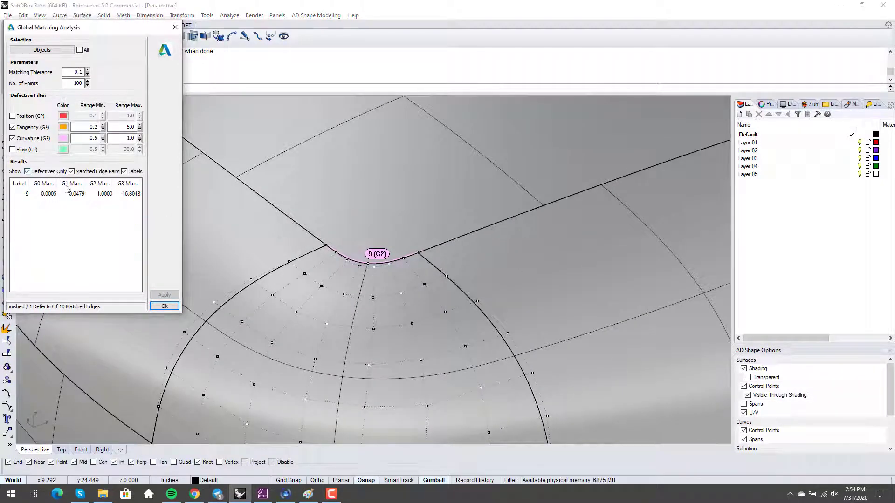
{"action": "scroll", "coordinate": [253, 259], "scroll_direction": "down", "scroll_amount": 5}
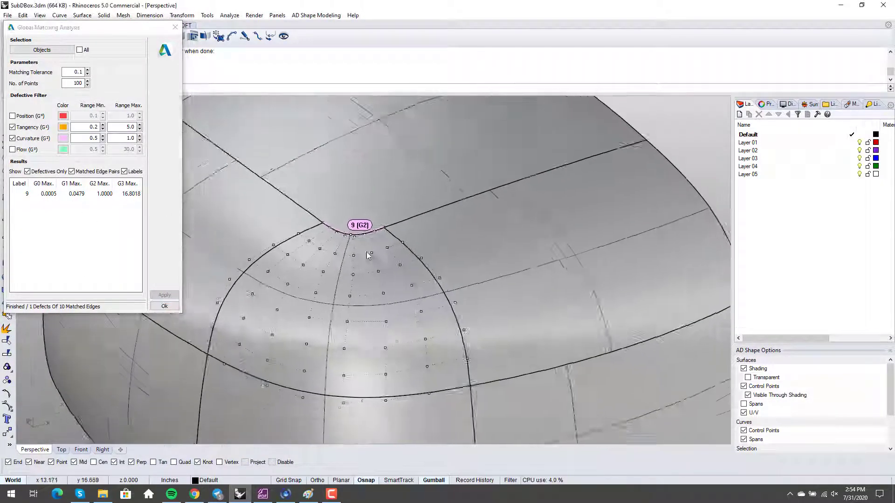
{"action": "scroll", "coordinate": [373, 240], "scroll_direction": "up", "scroll_amount": 5}
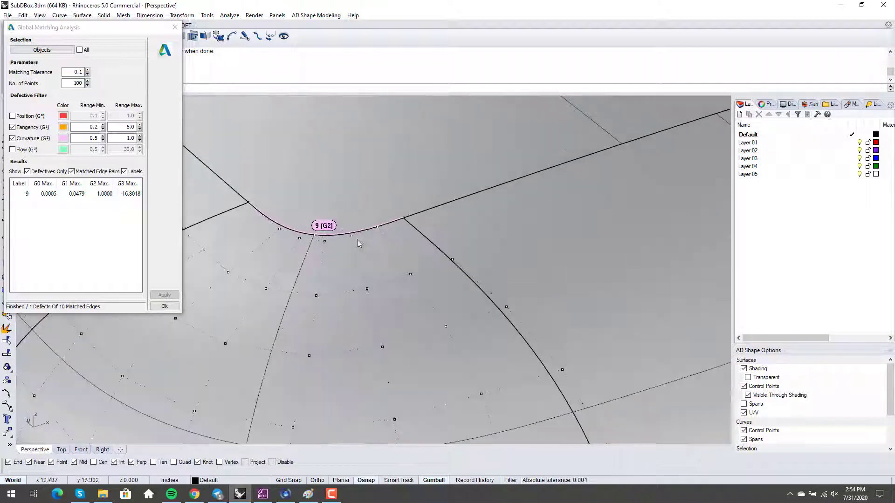
{"action": "right_click_drag", "start_coordinate": [373, 240], "coordinate": [216, 318]}
{"action": "left_click", "coordinate": [164, 306]}
Switch to rendered display and turn off the corner patch's control points
{"action": "scroll", "coordinate": [326, 280], "scroll_direction": "down", "scroll_amount": 4}
{"action": "right_click_drag", "start_coordinate": [332, 284], "coordinate": [309, 262]}
{"action": "middle_click", "coordinate": [309, 262]}
{"action": "left_click", "coordinate": [285, 269]}
{"action": "key", "text": "F11"}
Join all the corner surfaces into one polysurface
{"action": "right_click_drag", "start_coordinate": [378, 285], "coordinate": [431, 348]}
{"action": "left_click_drag", "start_coordinate": [340, 241], "coordinate": [337, 239]}
{"action": "right_click_drag", "start_coordinate": [345, 248], "coordinate": [385, 261]}
{"action": "scroll", "coordinate": [391, 243], "scroll_direction": "up", "scroll_amount": 5}
{"action": "key", "text": "ctrl+j"}
{"action": "key", "text": "Escape"}
Run ShowEdges on the joined polysurface to check for naked edges, and close the edge display
{"action": "type", "text": "ShowEdges"}
{"action": "key", "text": "Return"}
{"action": "left_click", "coordinate": [381, 287]}
{"action": "key", "text": "Return"}
{"action": "right_click_drag", "start_coordinate": [382, 287], "coordinate": [400, 242]}
{"action": "left_click", "coordinate": [222, 274]}
Run Zebra analysis on the joined polysurface, check it from another angle, and close it
{"action": "right_click_drag", "start_coordinate": [320, 270], "coordinate": [348, 292]}
{"action": "scroll", "coordinate": [352, 285], "scroll_direction": "up", "scroll_amount": 3}
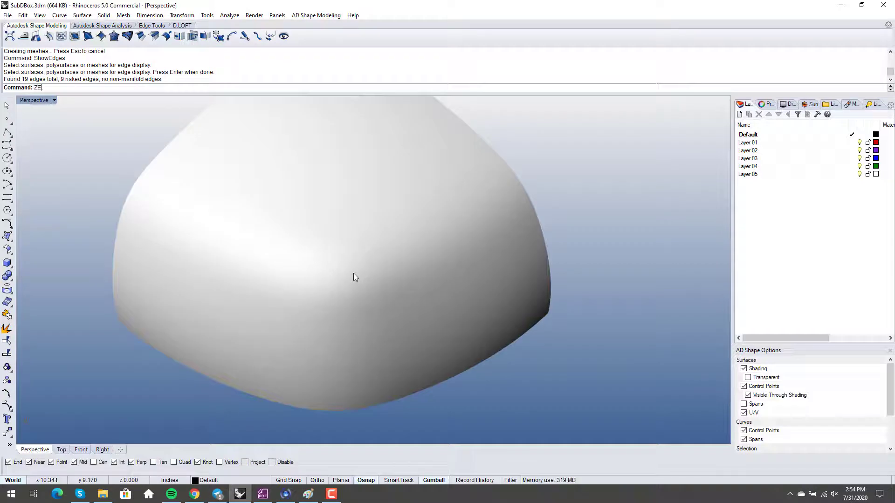
{"action": "type", "text": "BRA"}
{"action": "key", "text": "Return"}
{"action": "left_click", "coordinate": [353, 273]}
{"action": "key", "text": "Return"}
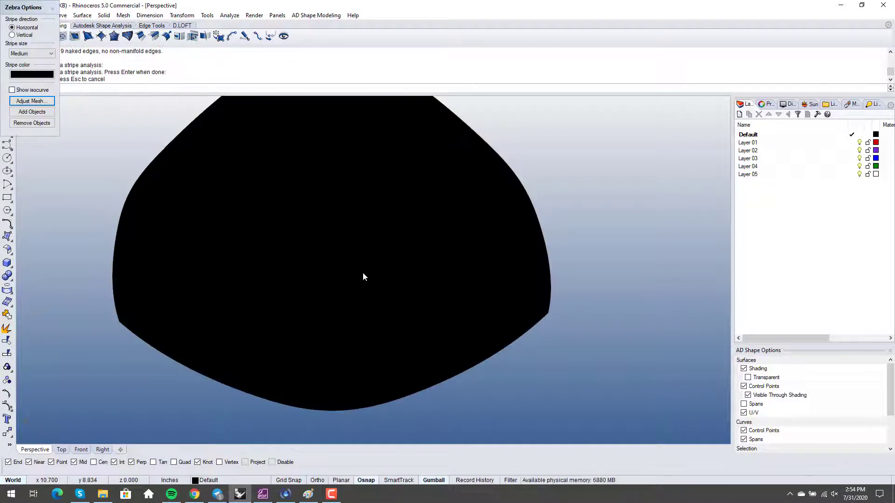
{"action": "right_click_drag", "start_coordinate": [363, 273], "coordinate": [330, 253]}
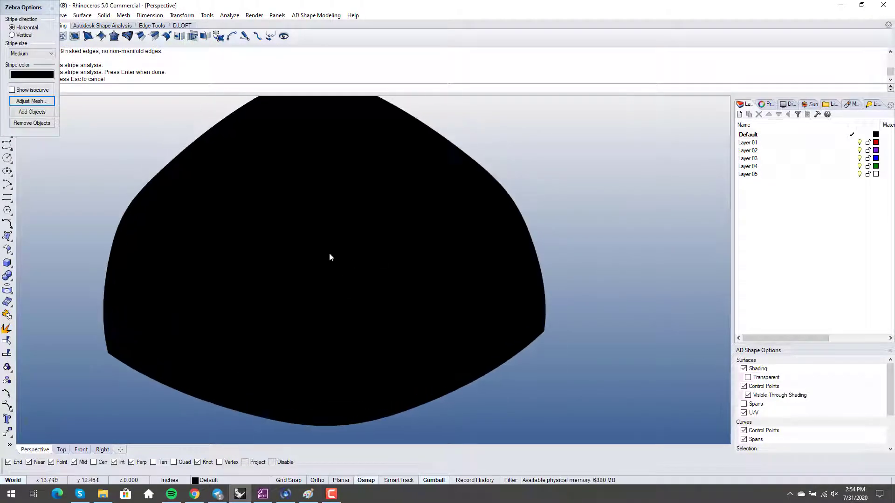
{"action": "left_click", "coordinate": [52, 8]}
Flip the joined polysurface's surface normals with Dir
{"action": "left_click", "coordinate": [299, 325]}
{"action": "type", "text": "dir"}
{"action": "key", "text": "Return"}
{"action": "left_click", "coordinate": [75, 88]}
{"action": "key", "text": "Return"}
Run Zebra with horizontal, medium stripes on the flipped polysurface, examine stripe flow across the corner, and close it
{"action": "type", "text": "Zeb"}
{"action": "key", "text": "Return"}
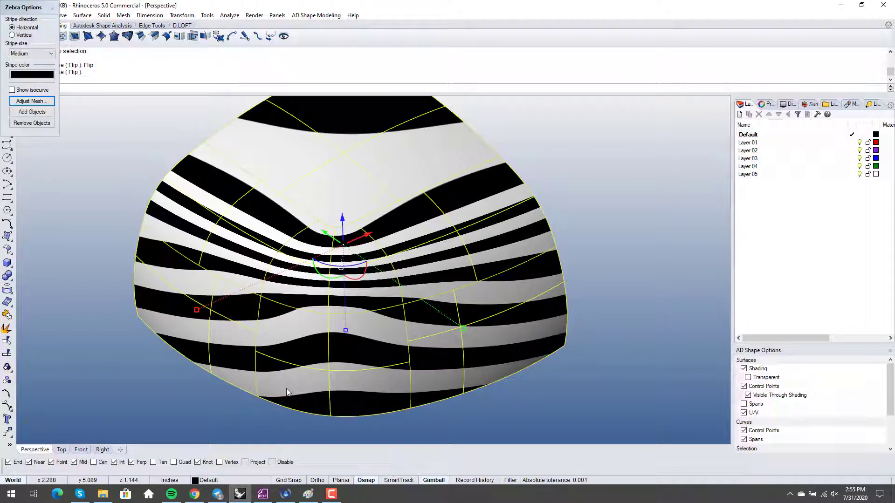
{"action": "right_click_drag", "start_coordinate": [414, 354], "coordinate": [395, 289]}
{"action": "key", "text": "Escape"}
{"action": "scroll", "coordinate": [381, 289], "scroll_direction": "up", "scroll_amount": 6}
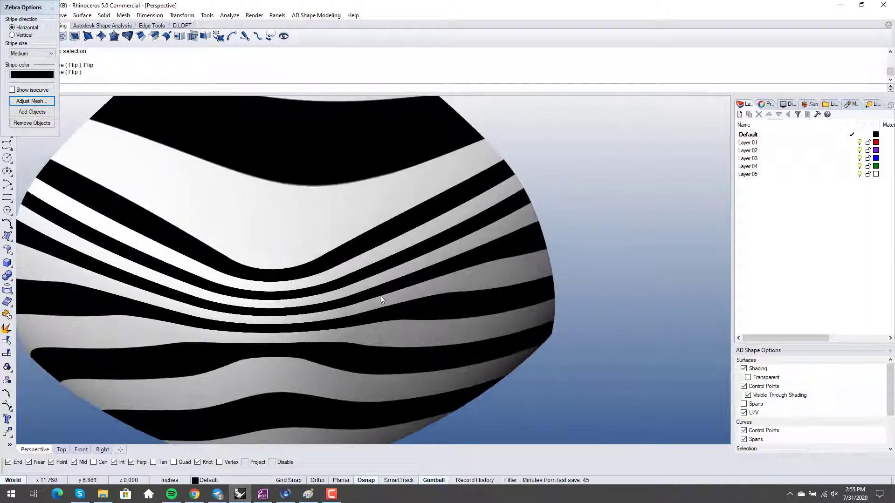
{"action": "scroll", "coordinate": [381, 300], "scroll_direction": "down", "scroll_amount": 5}
{"action": "right_click_drag", "start_coordinate": [414, 292], "coordinate": [421, 267]}
{"action": "right_click_drag", "start_coordinate": [257, 240], "coordinate": [337, 335]}
{"action": "left_click", "coordinate": [53, 9]}
Return to shaded display and review the joined corner's surface layout from several angles
{"action": "scroll", "coordinate": [342, 308], "scroll_direction": "down", "scroll_amount": 4}
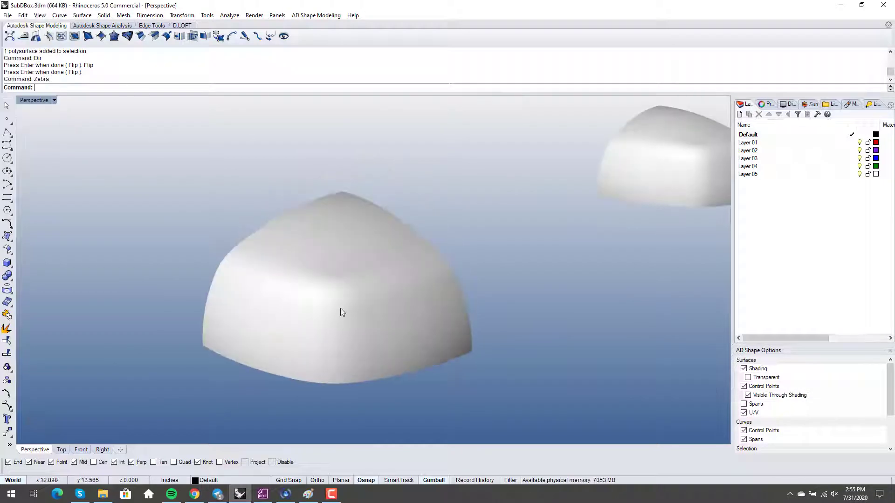
{"action": "scroll", "coordinate": [337, 309], "scroll_direction": "up", "scroll_amount": 1}
{"action": "mouse_move", "coordinate": [314, 320]}
{"action": "right_mouse_down"}
{"action": "mouse_move", "coordinate": [275, 314]}
{"action": "mouse_move", "coordinate": [295, 356]}
{"action": "mouse_move", "coordinate": [376, 293]}
{"action": "mouse_move", "coordinate": [370, 348]}
{"action": "mouse_move", "coordinate": [382, 353]}
{"action": "mouse_move", "coordinate": [371, 332]}
{"action": "mouse_move", "coordinate": [390, 339]}
{"action": "mouse_move", "coordinate": [351, 300]}
{"action": "mouse_move", "coordinate": [337, 196]}
{"action": "right_mouse_up"}
{"action": "middle_click", "coordinate": [370, 348]}
{"action": "left_click", "coordinate": [395, 344]}
{"action": "scroll", "coordinate": [382, 352], "scroll_direction": "down", "scroll_amount": 2}
{"action": "left_click", "coordinate": [371, 330]}
{"action": "left_click", "coordinate": [383, 352]}
{"action": "scroll", "coordinate": [350, 299], "scroll_direction": "up", "scroll_amount": 6}
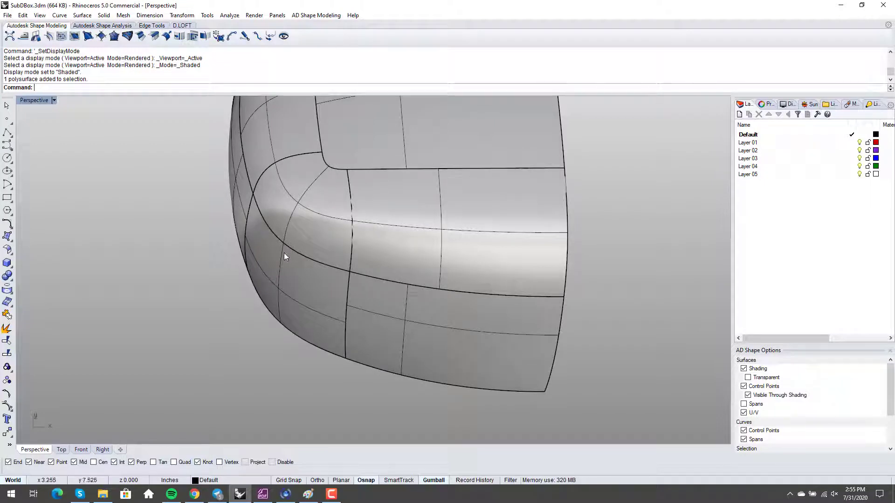
{"action": "right_click_drag", "start_coordinate": [284, 253], "coordinate": [307, 241]}
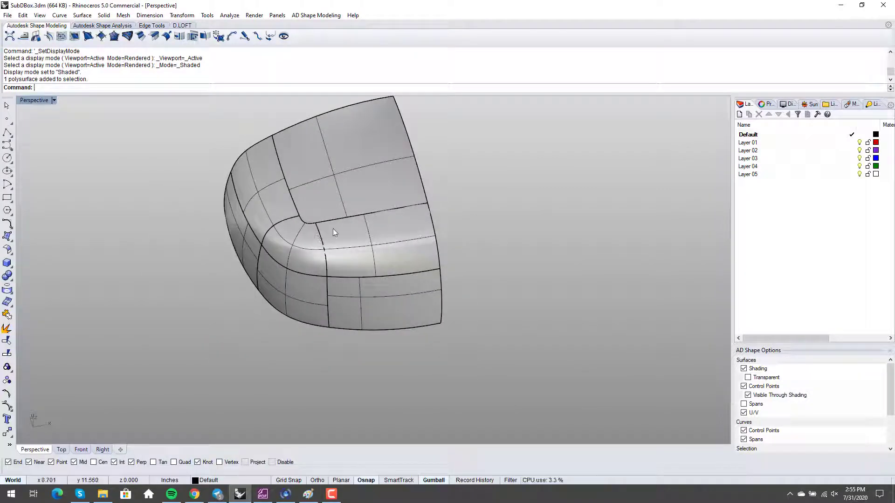
{"action": "right_click_drag", "start_coordinate": [339, 226], "coordinate": [382, 279]}
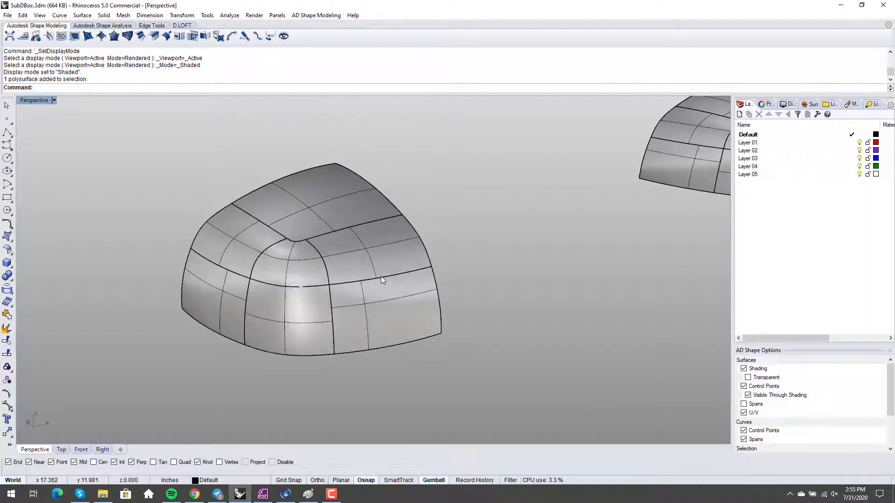